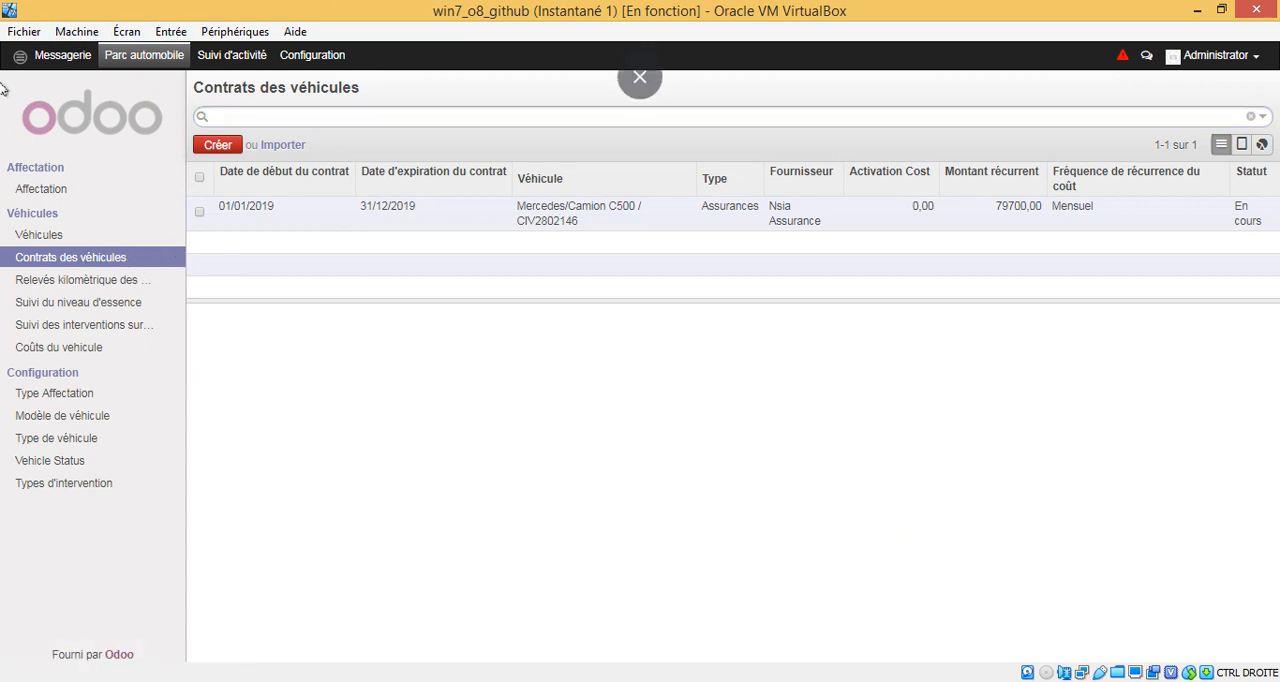
Step: Open the Mercedes/Camion C500 insurance contract from the vehicle contracts list for editing
{"action": "left_click", "coordinate": [150, 58]}
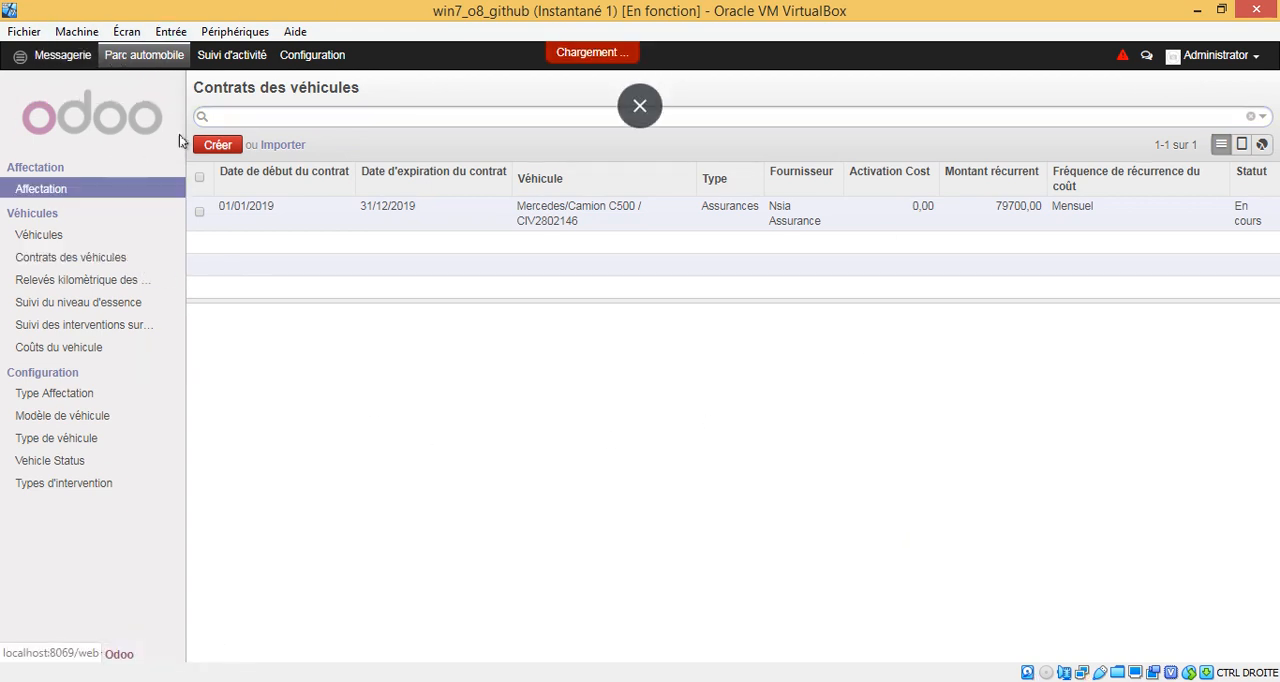
{"action": "left_click", "coordinate": [84, 258]}
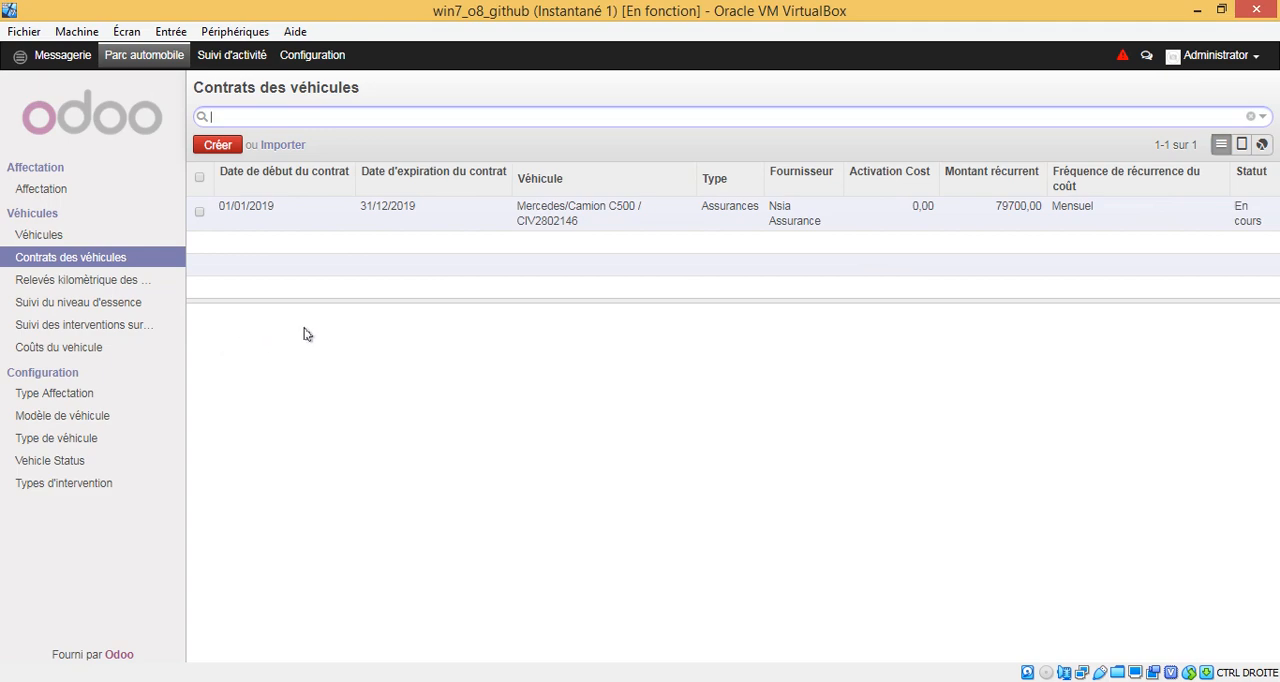
{"action": "left_click", "coordinate": [488, 215]}
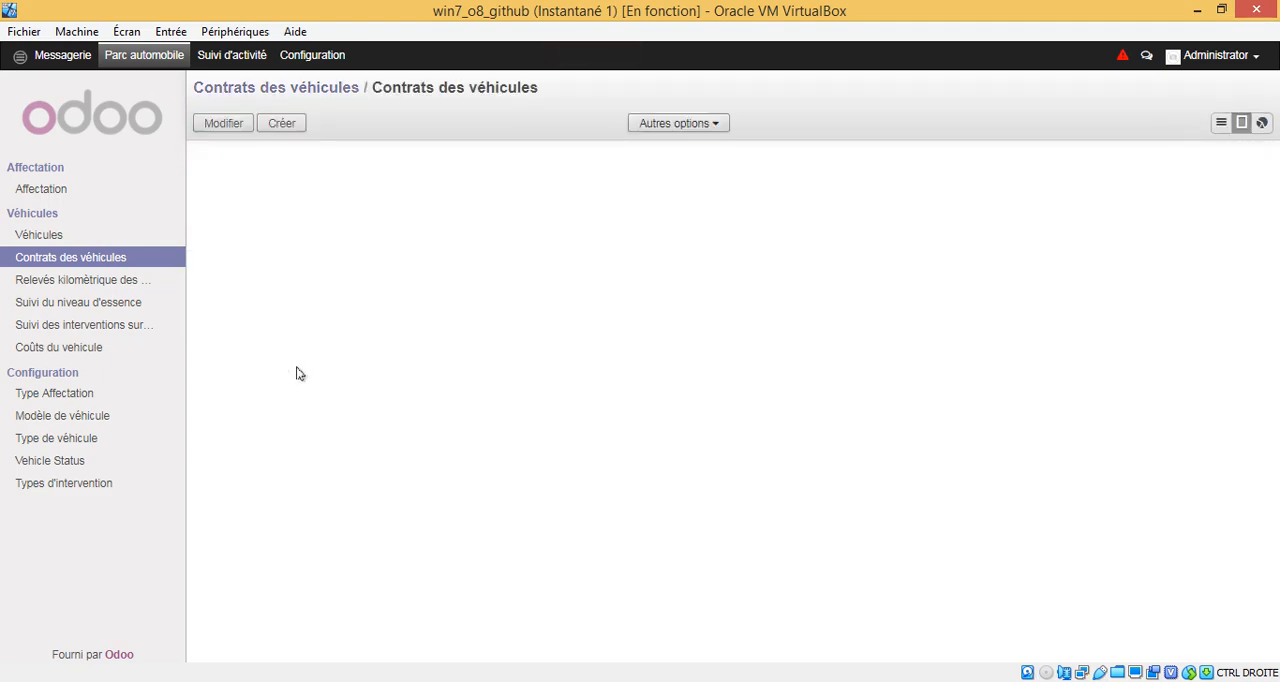
{"action": "left_click", "coordinate": [228, 127]}
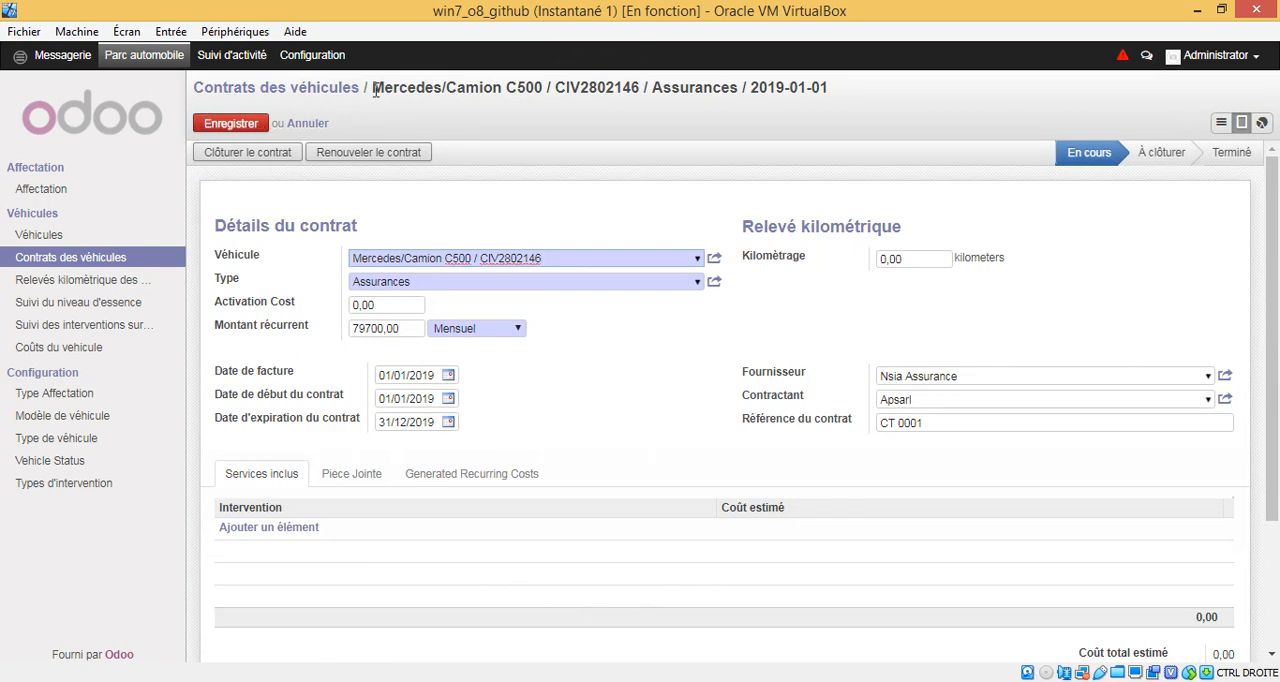
Step: Look through the vehicles that can be assigned to the contract
{"action": "left_click", "coordinate": [697, 262]}
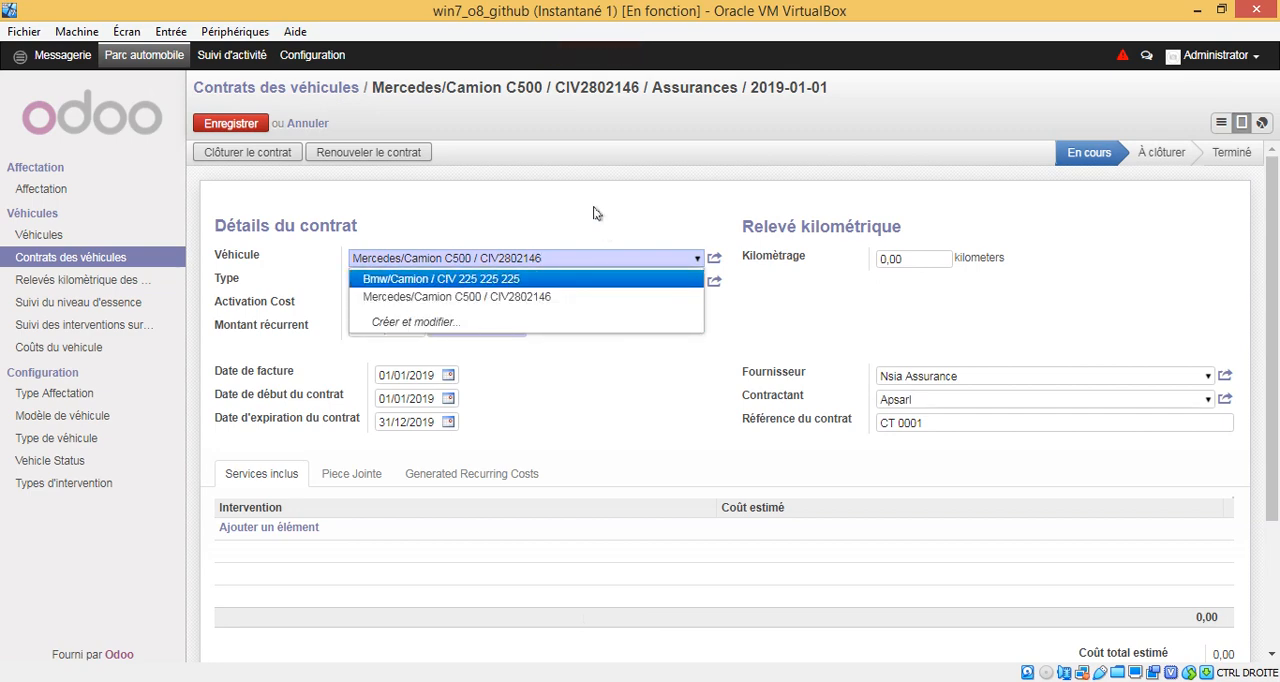
{"action": "key", "text": "Escape"}
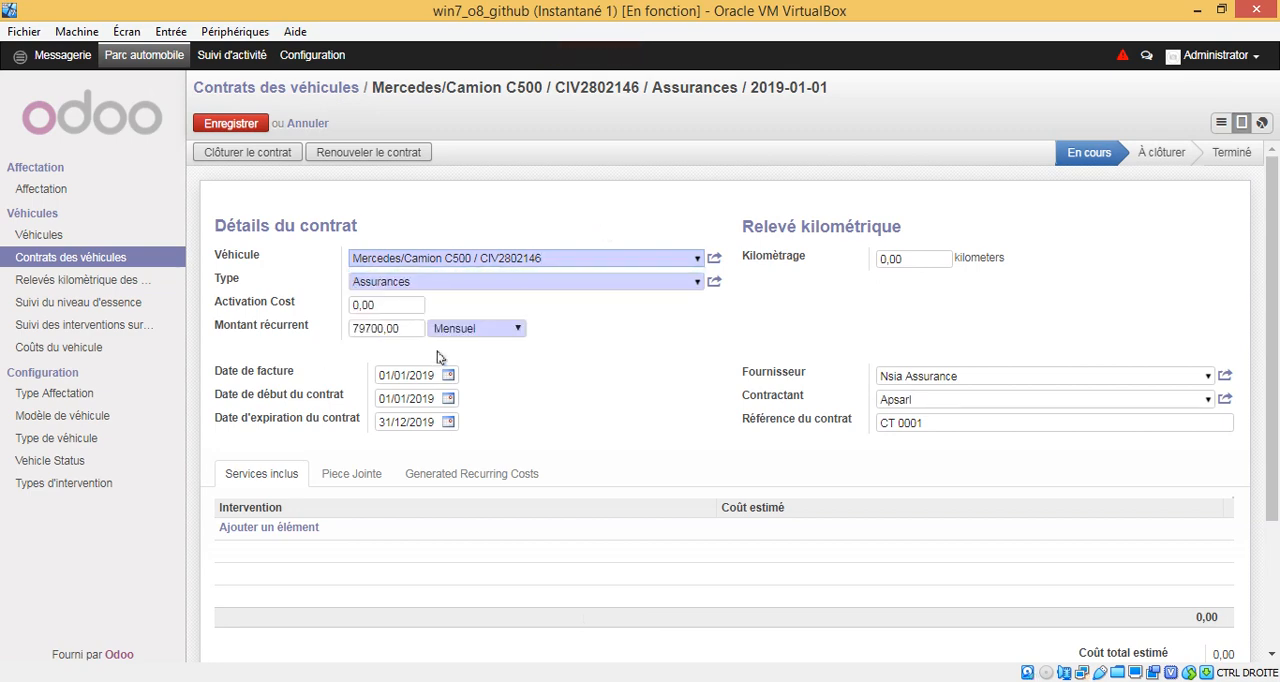
{"action": "left_click", "coordinate": [231, 280]}
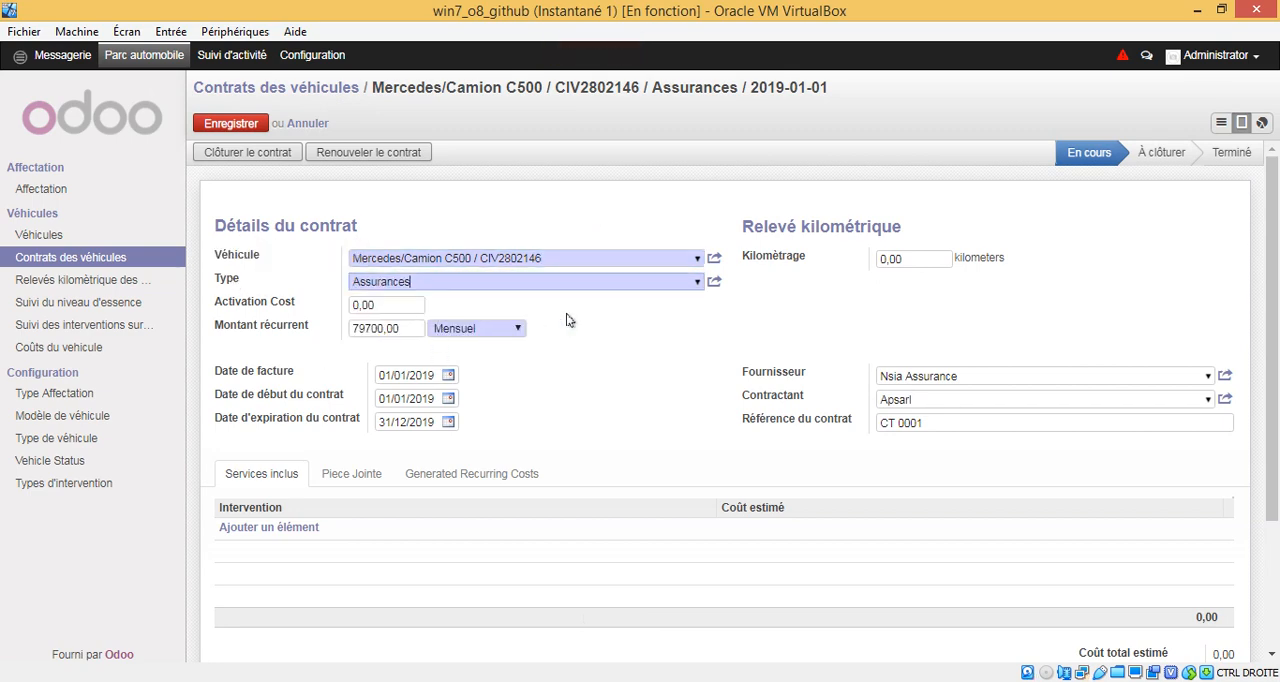
{"action": "left_click", "coordinate": [697, 281]}
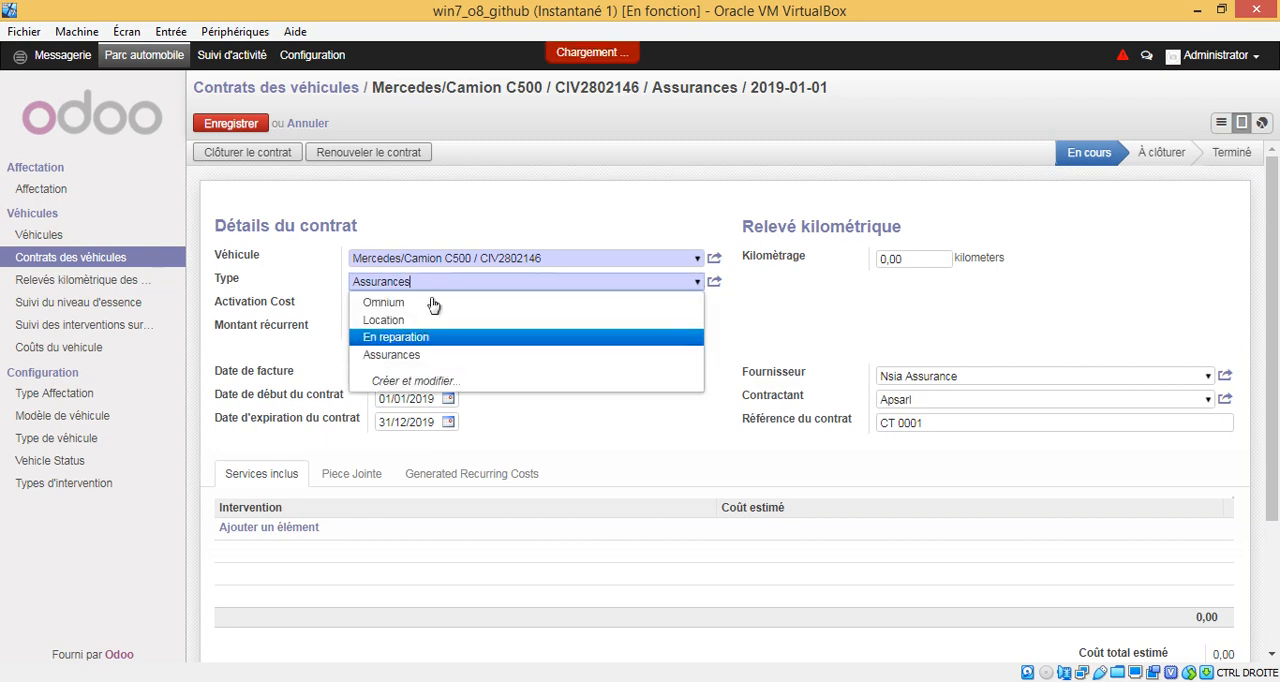
{"action": "left_click", "coordinate": [417, 382]}
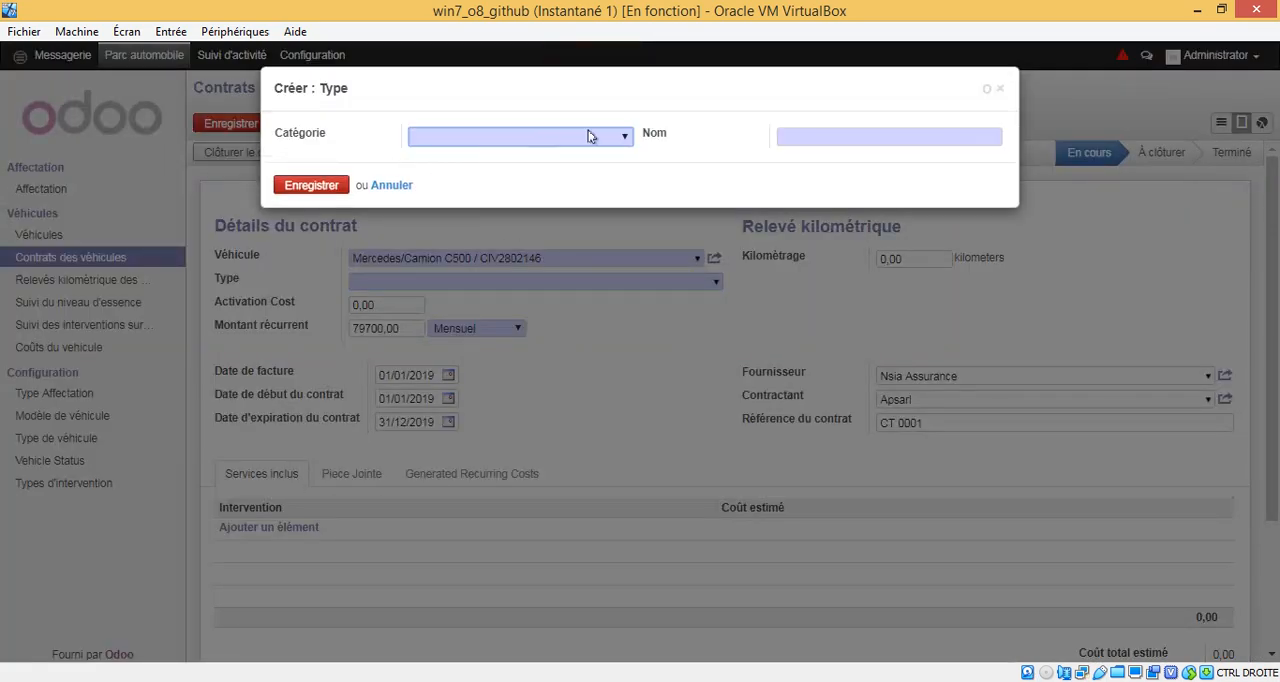
{"action": "left_click", "coordinate": [597, 137]}
{"action": "left_click", "coordinate": [598, 134]}
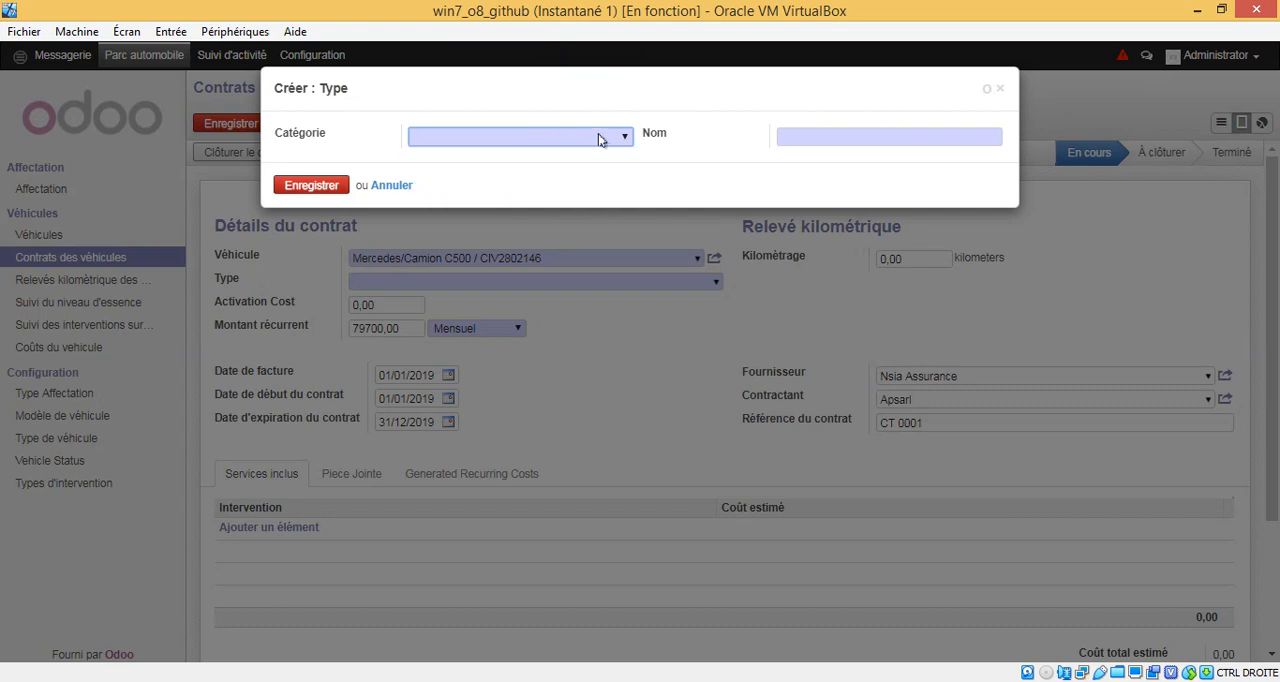
{"action": "left_click", "coordinate": [861, 136]}
{"action": "left_click", "coordinate": [999, 88]}
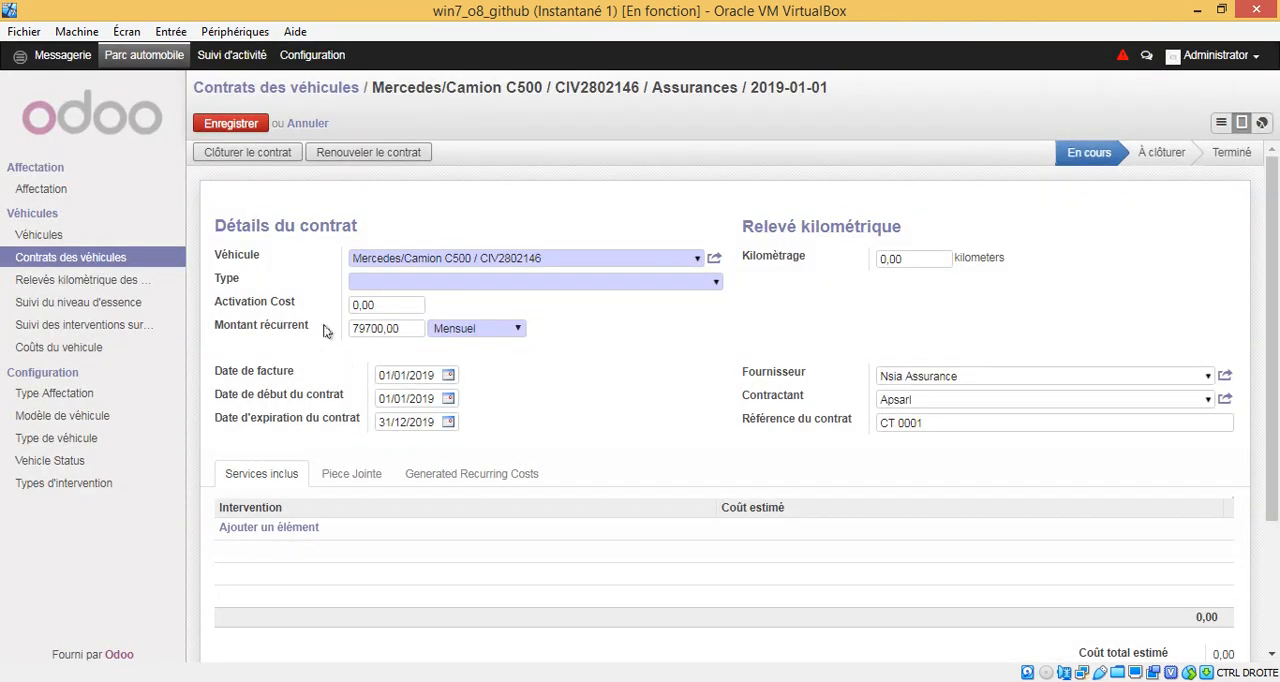
Step: Examine the contract's activation cost, its recurring amount and the available recurrence frequencies
{"action": "mouse_move", "coordinate": [265, 306]}
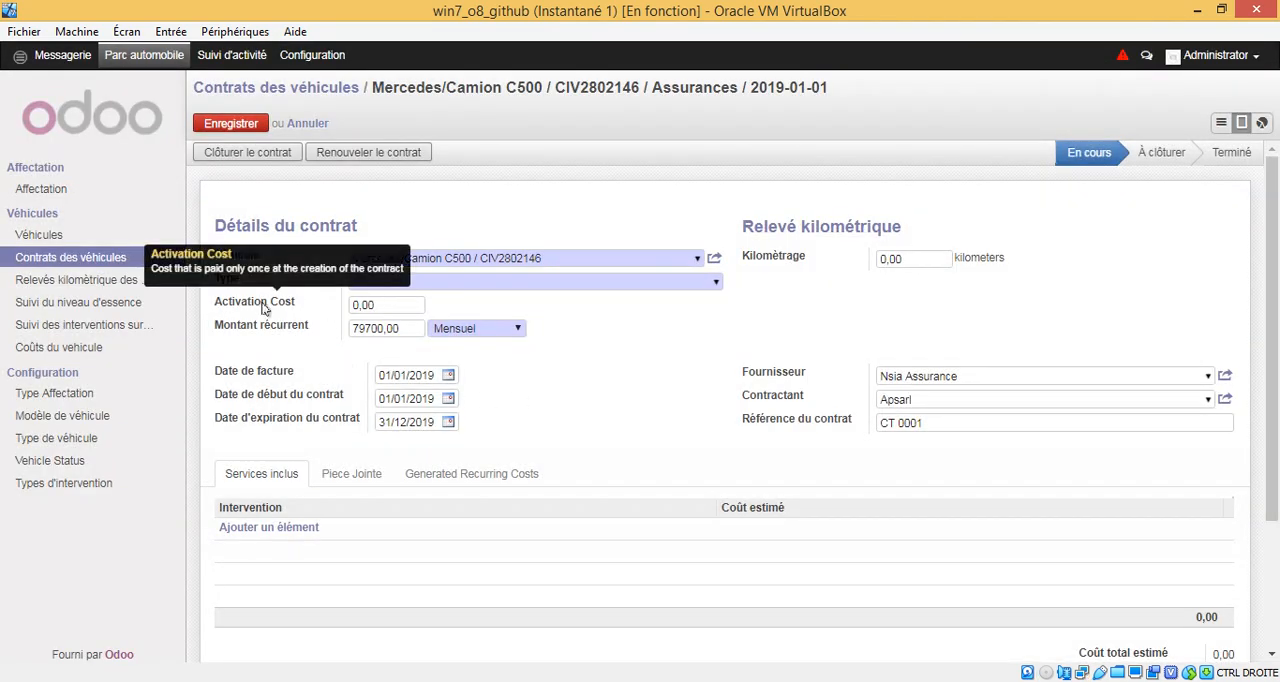
{"action": "left_click", "coordinate": [389, 306]}
{"action": "mouse_move", "coordinate": [276, 310]}
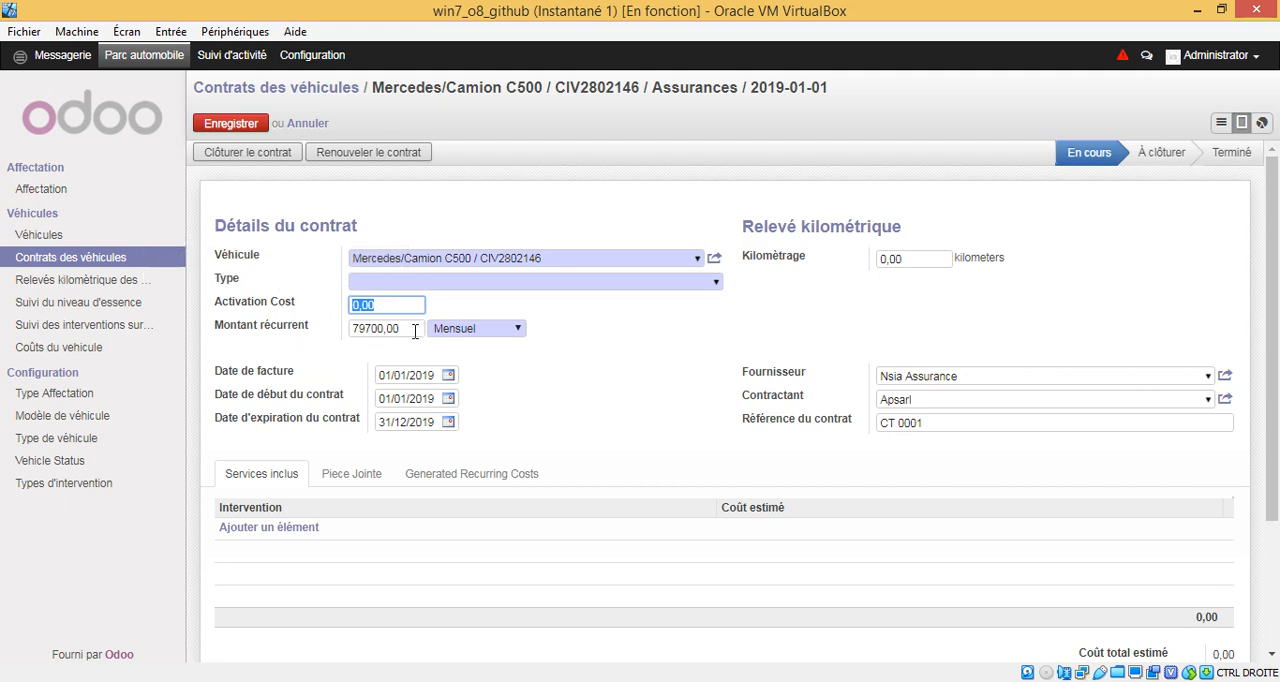
{"action": "left_click_drag", "start_coordinate": [414, 331], "coordinate": [298, 333]}
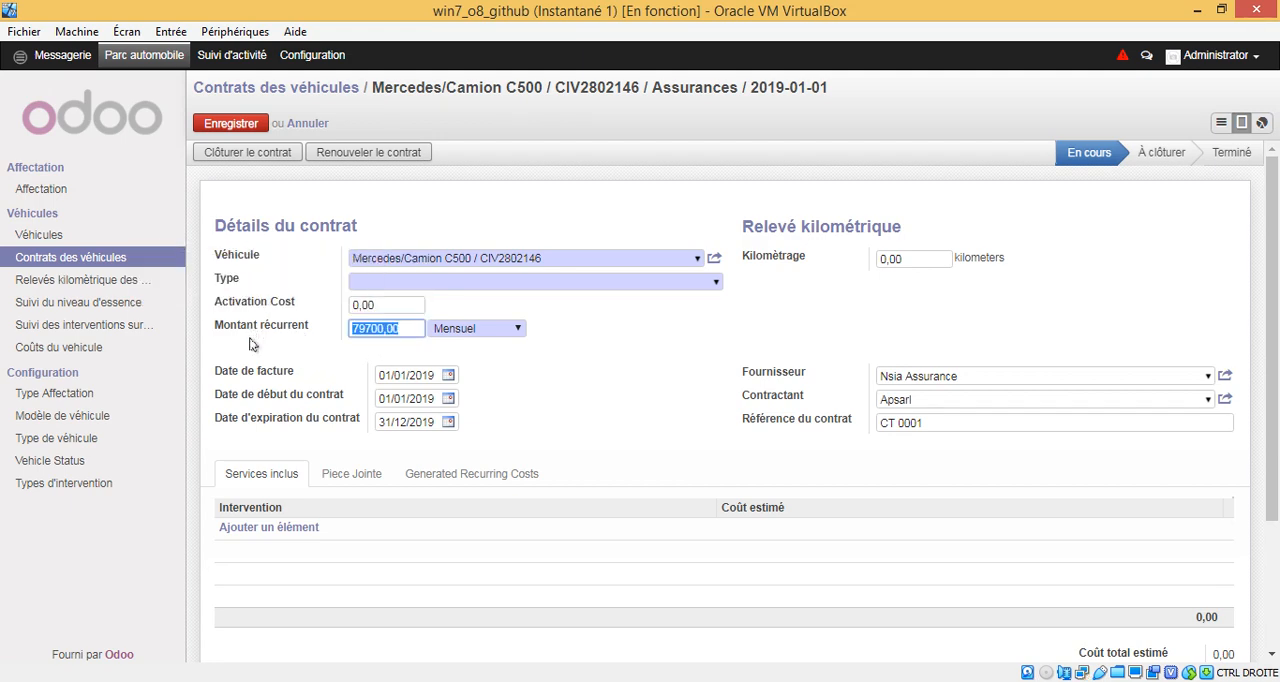
{"action": "mouse_move", "coordinate": [270, 331]}
{"action": "mouse_move", "coordinate": [509, 332]}
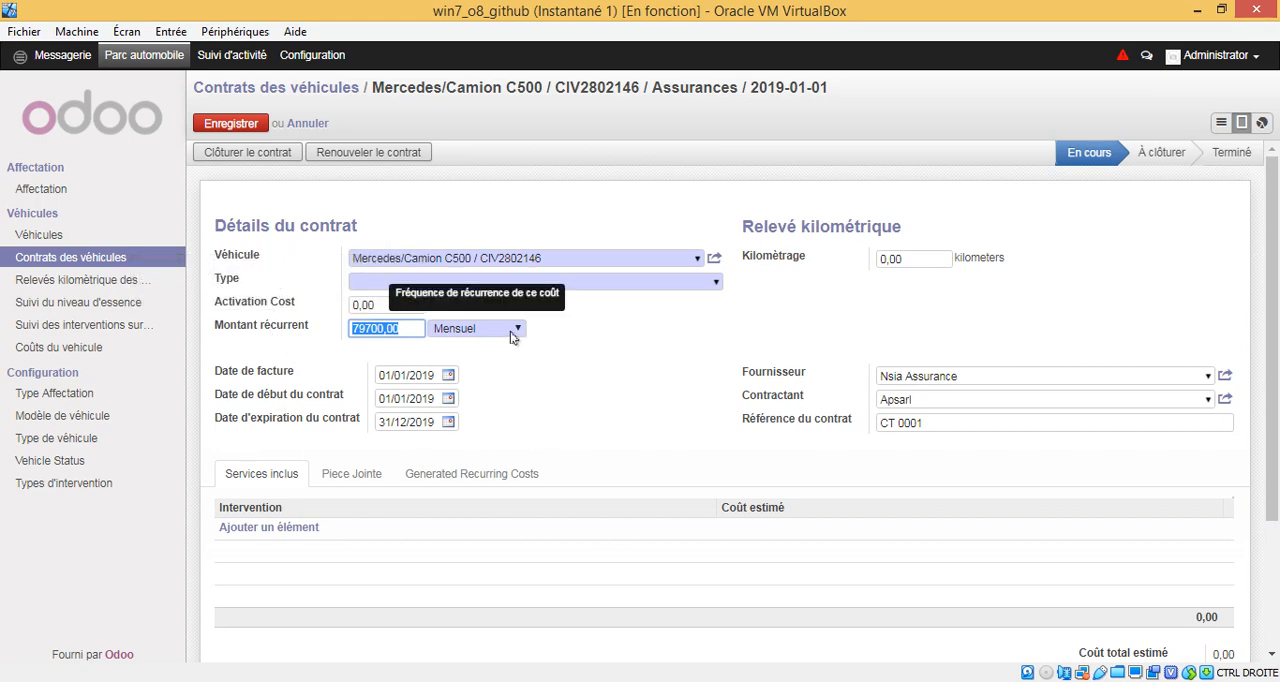
{"action": "left_click", "coordinate": [515, 334]}
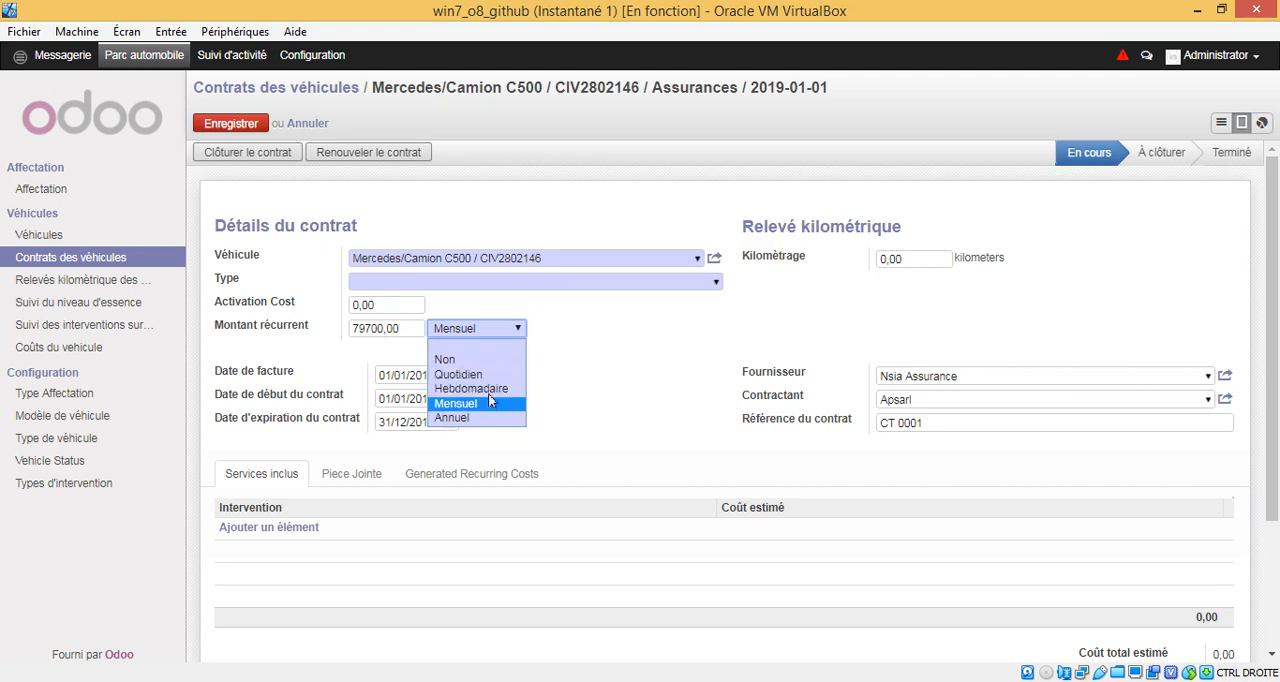
{"action": "left_click", "coordinate": [597, 331]}
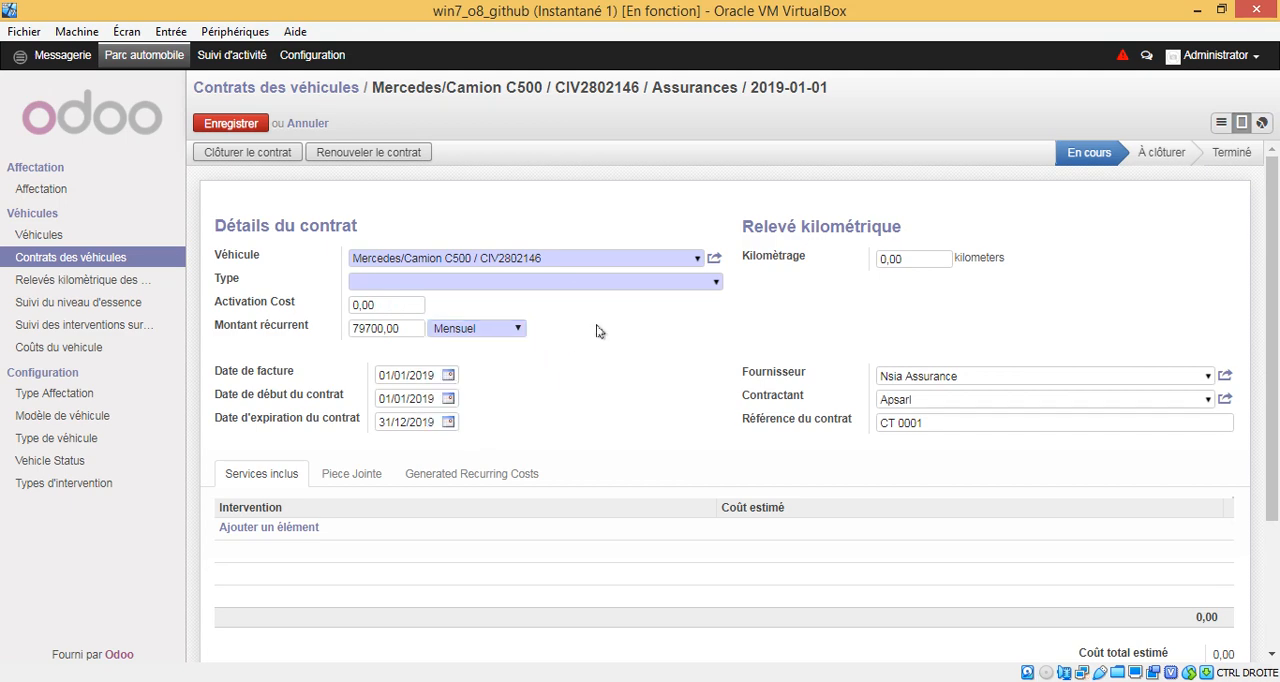
{"action": "double_click", "coordinate": [395, 327]}
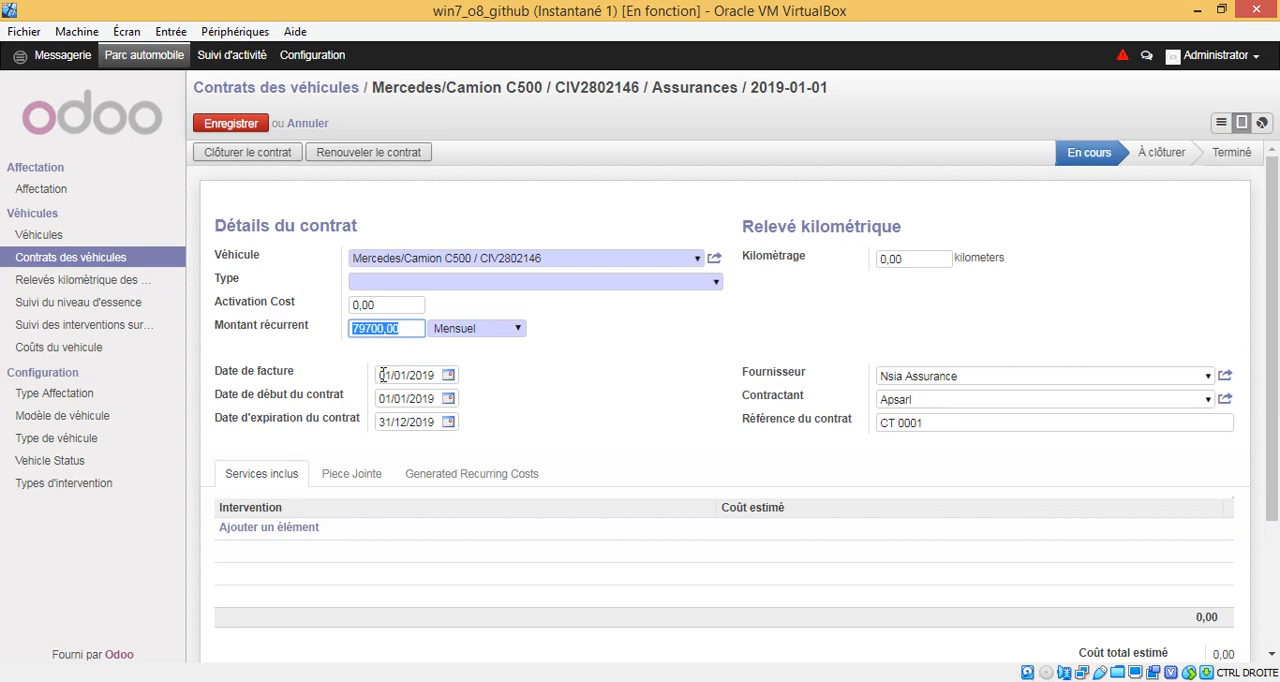
Step: Review the contract's invoice, start and expiry dates, mileage, supplier, contractor and contract reference
{"action": "left_click_drag", "start_coordinate": [380, 375], "coordinate": [465, 375]}
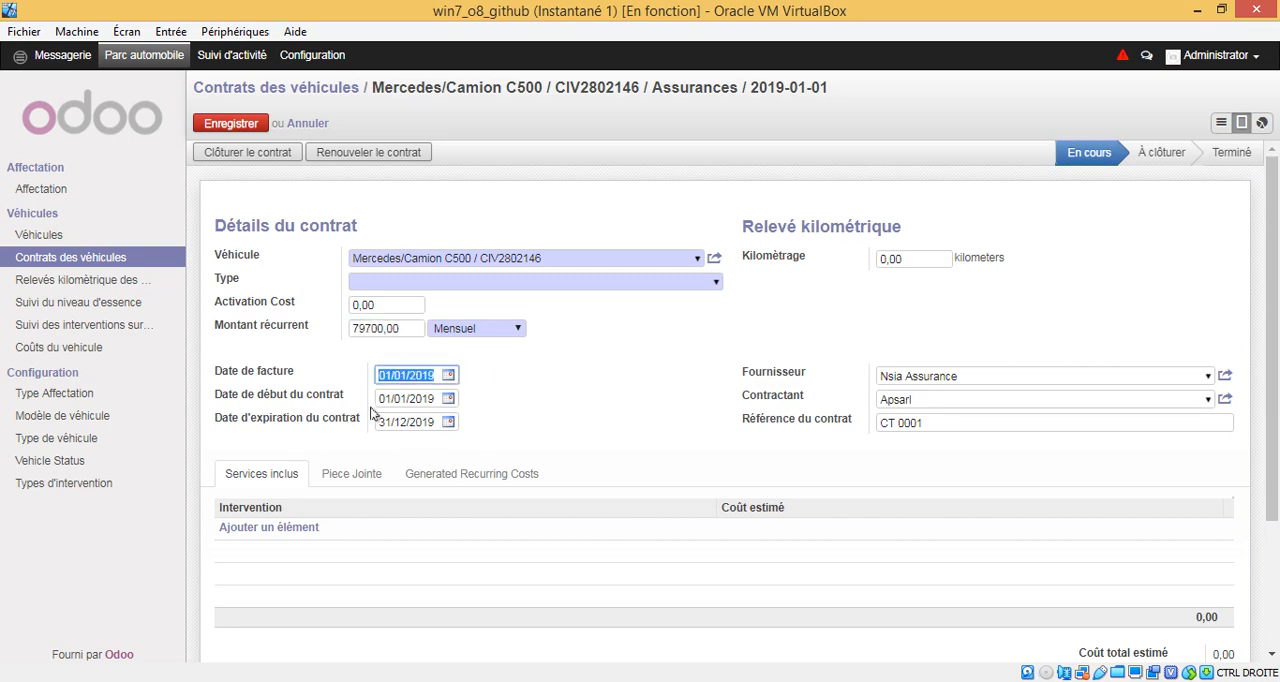
{"action": "left_click_drag", "start_coordinate": [379, 399], "coordinate": [458, 400]}
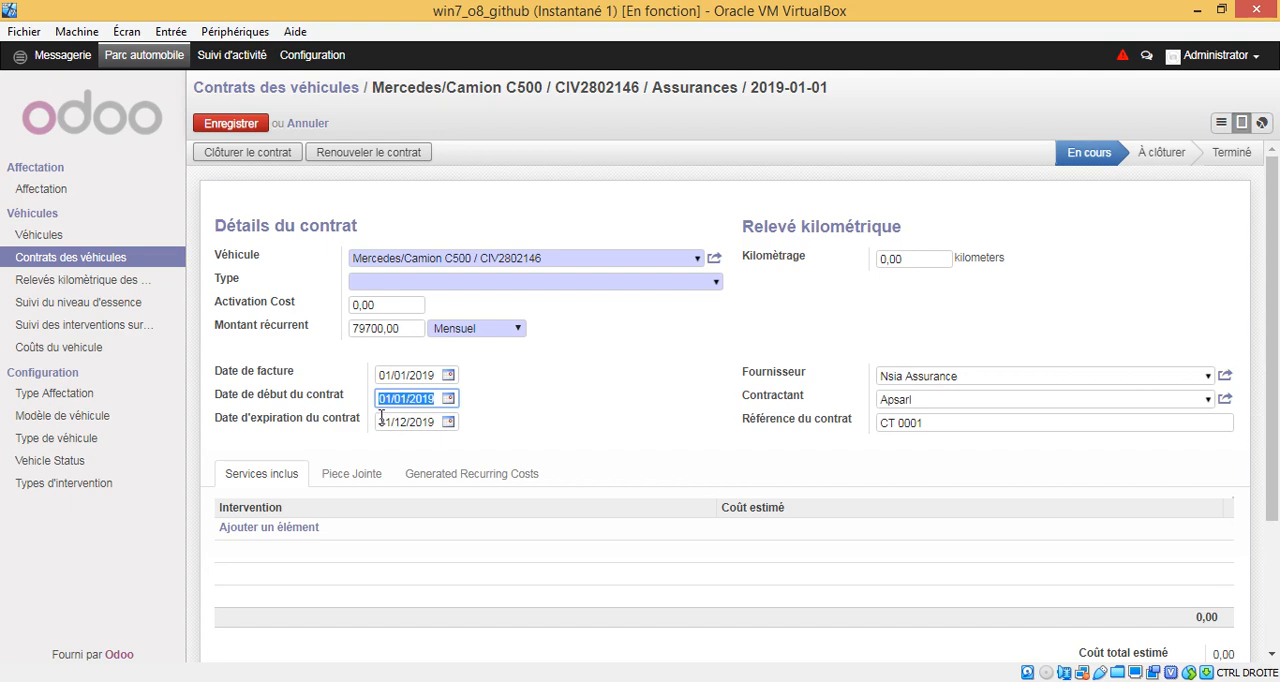
{"action": "left_click_drag", "start_coordinate": [380, 422], "coordinate": [458, 422]}
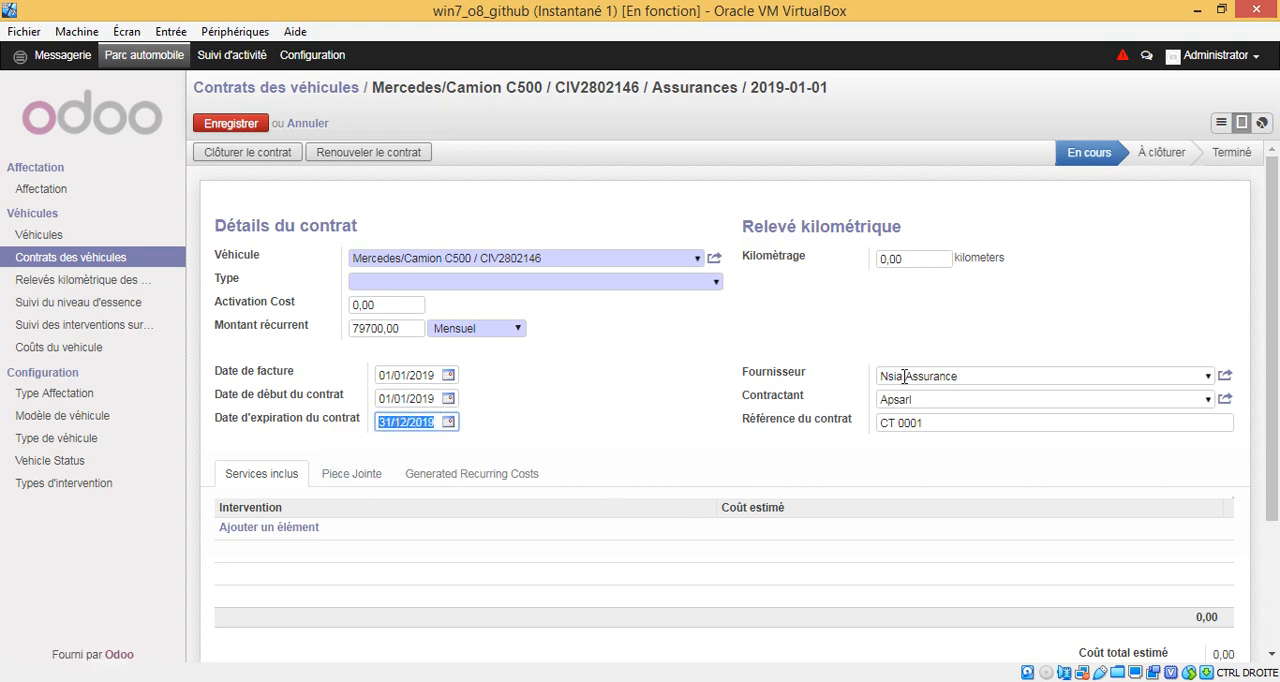
{"action": "left_click_drag", "start_coordinate": [942, 263], "coordinate": [845, 249]}
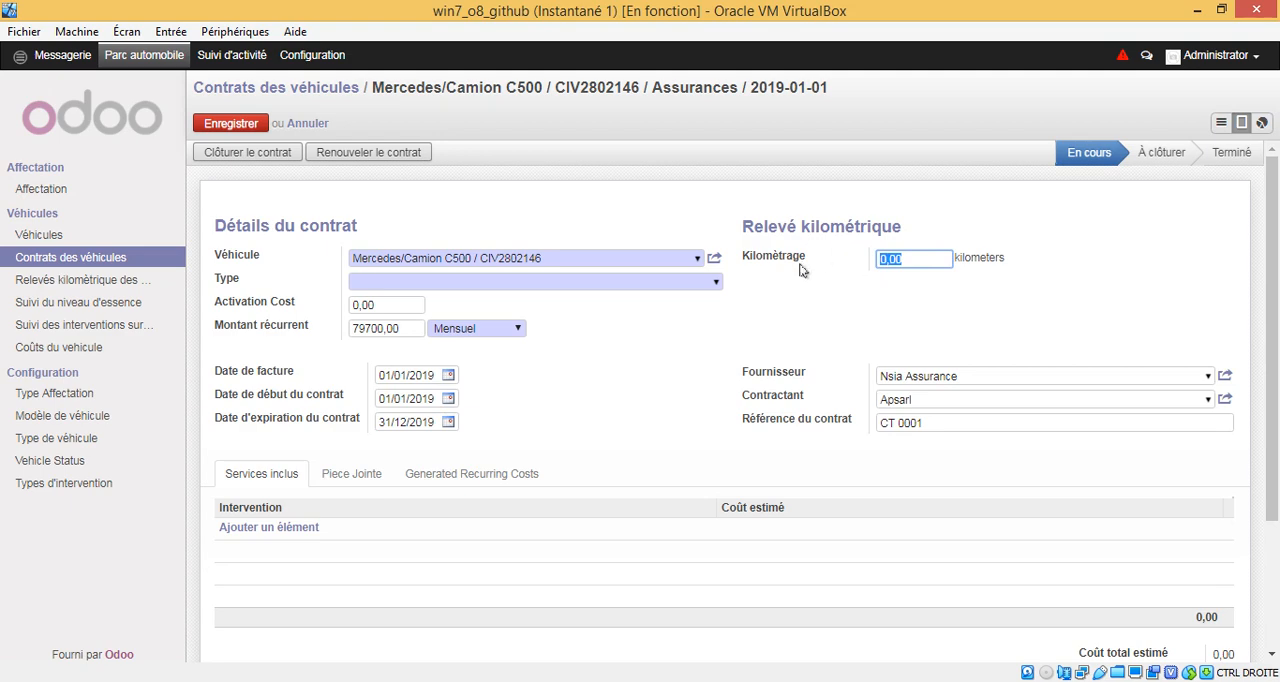
{"action": "left_click", "coordinate": [903, 259]}
{"action": "left_click_drag", "start_coordinate": [990, 381], "coordinate": [835, 373]}
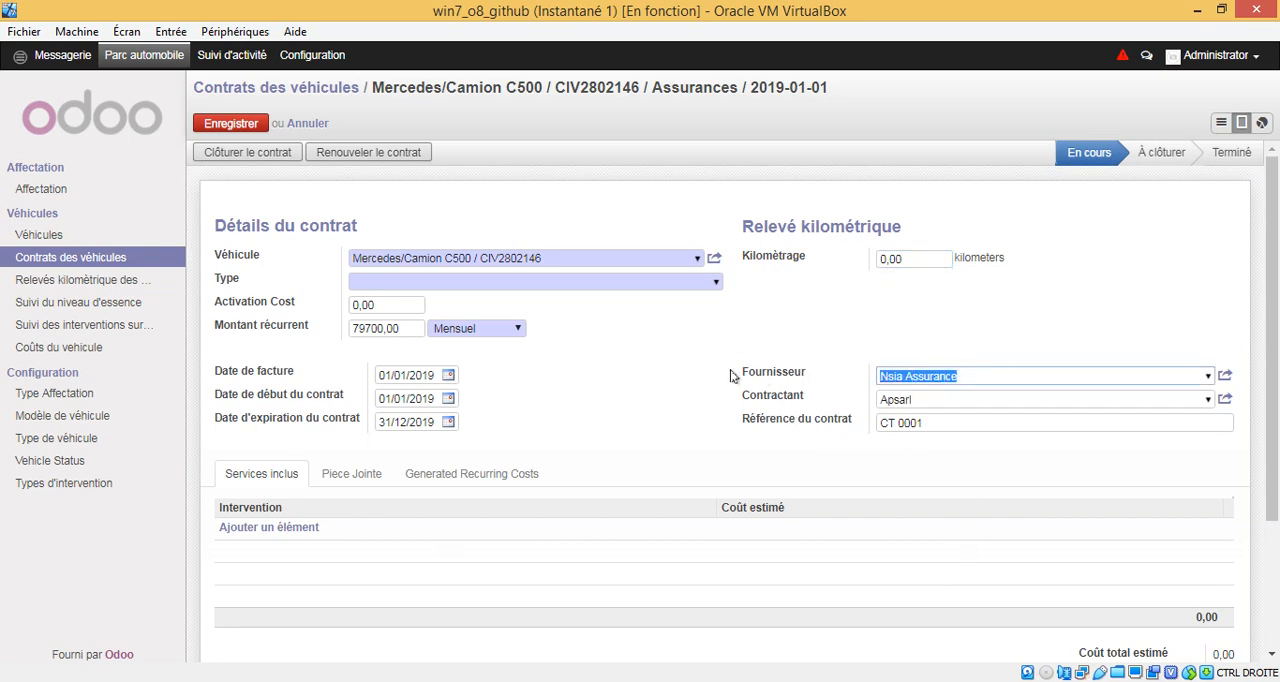
{"action": "left_click_drag", "start_coordinate": [742, 376], "coordinate": [810, 378]}
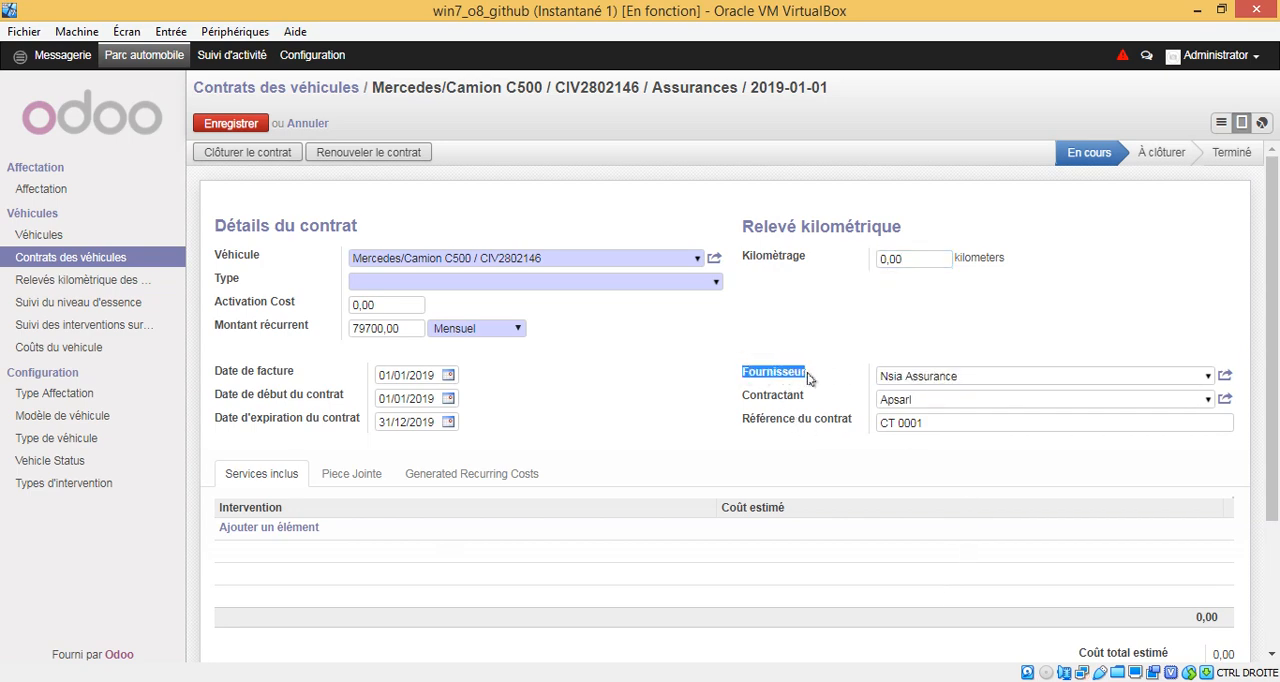
{"action": "left_click", "coordinate": [1013, 378]}
{"action": "left_click_drag", "start_coordinate": [935, 401], "coordinate": [866, 400]}
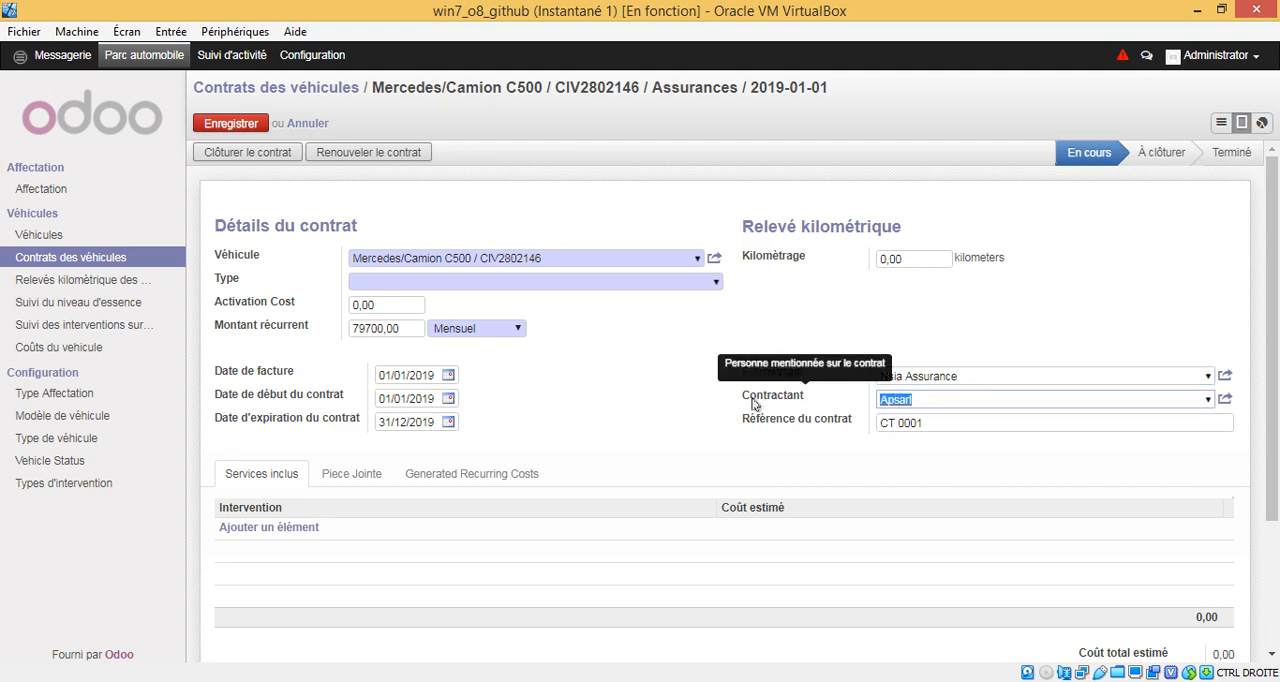
{"action": "left_click", "coordinate": [949, 400]}
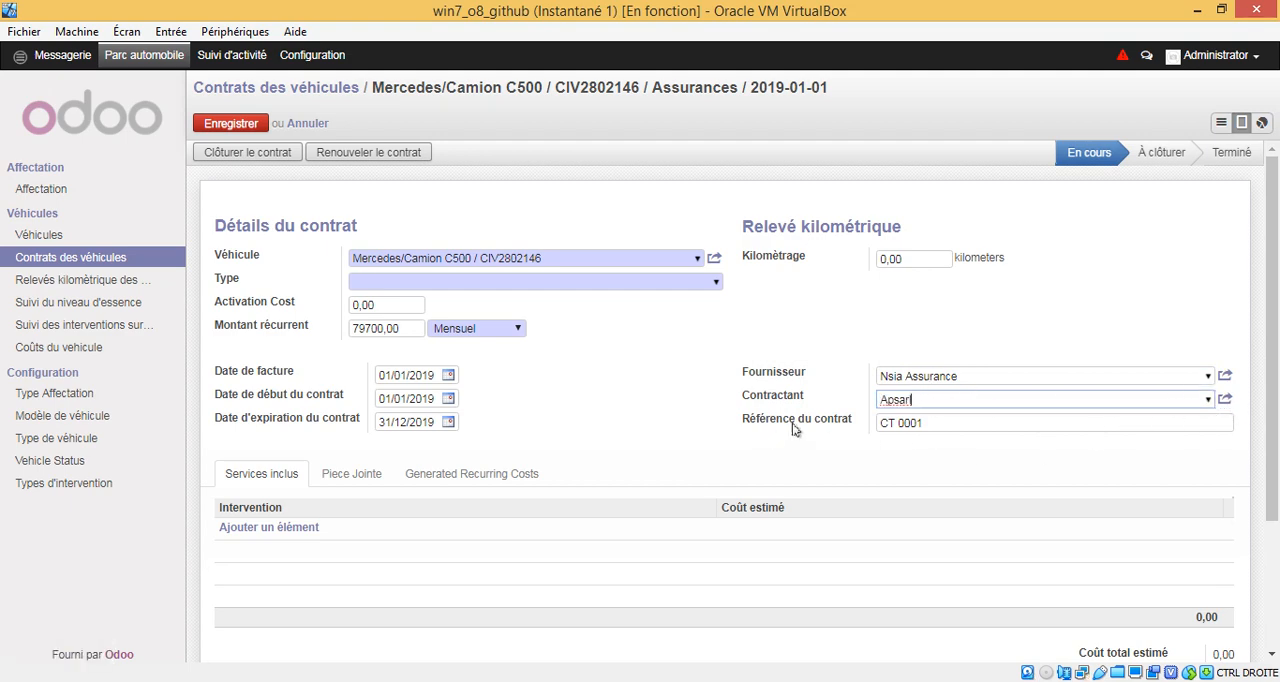
{"action": "left_click_drag", "start_coordinate": [1009, 422], "coordinate": [818, 420]}
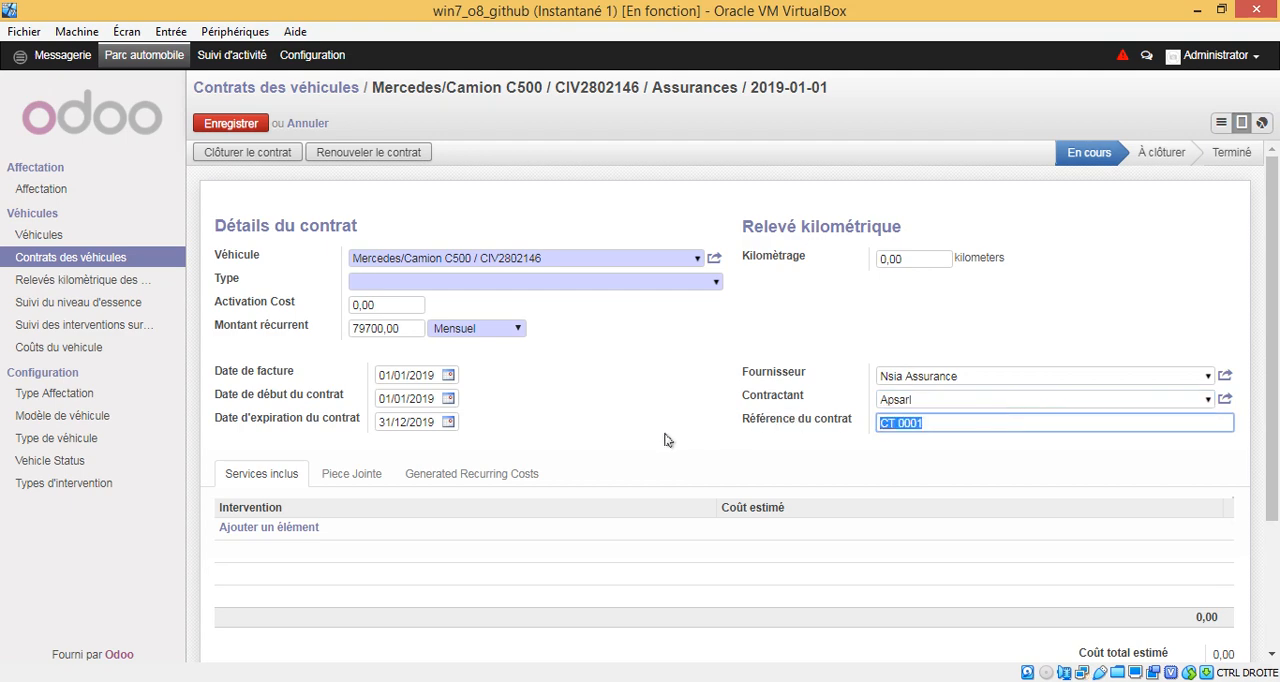
{"action": "left_click", "coordinate": [668, 400]}
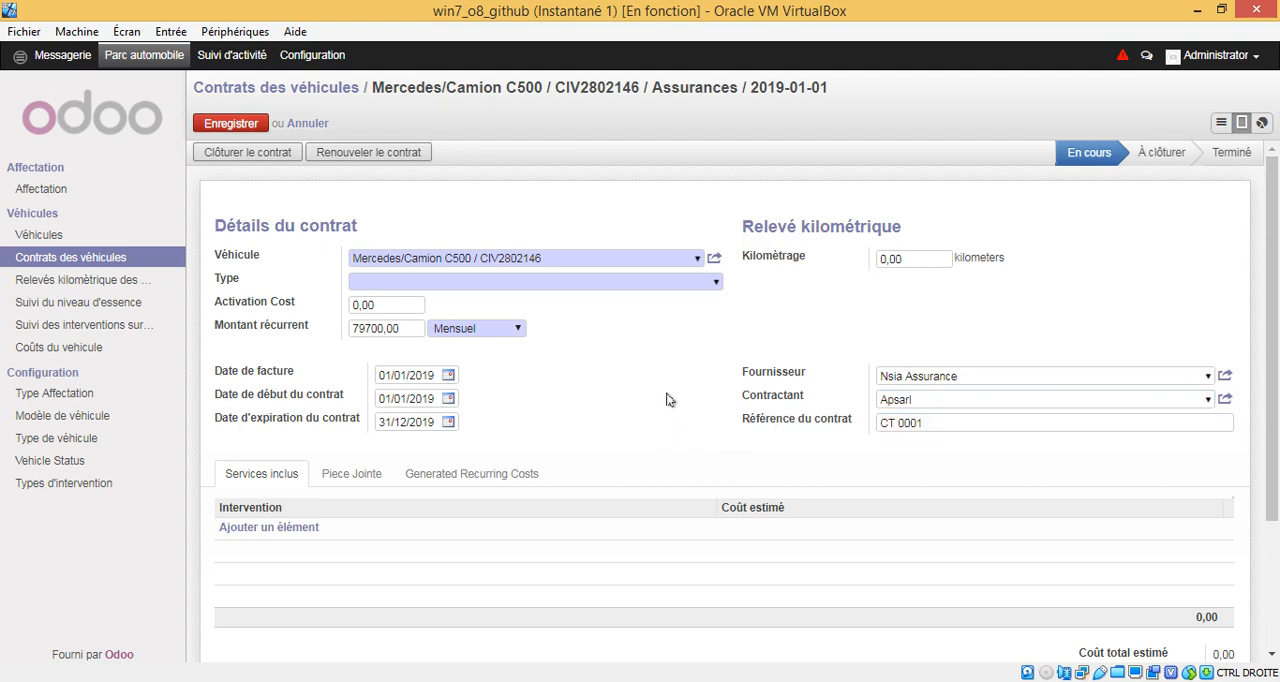
Step: Set the contract type to Assurances
{"action": "left_click", "coordinate": [692, 284]}
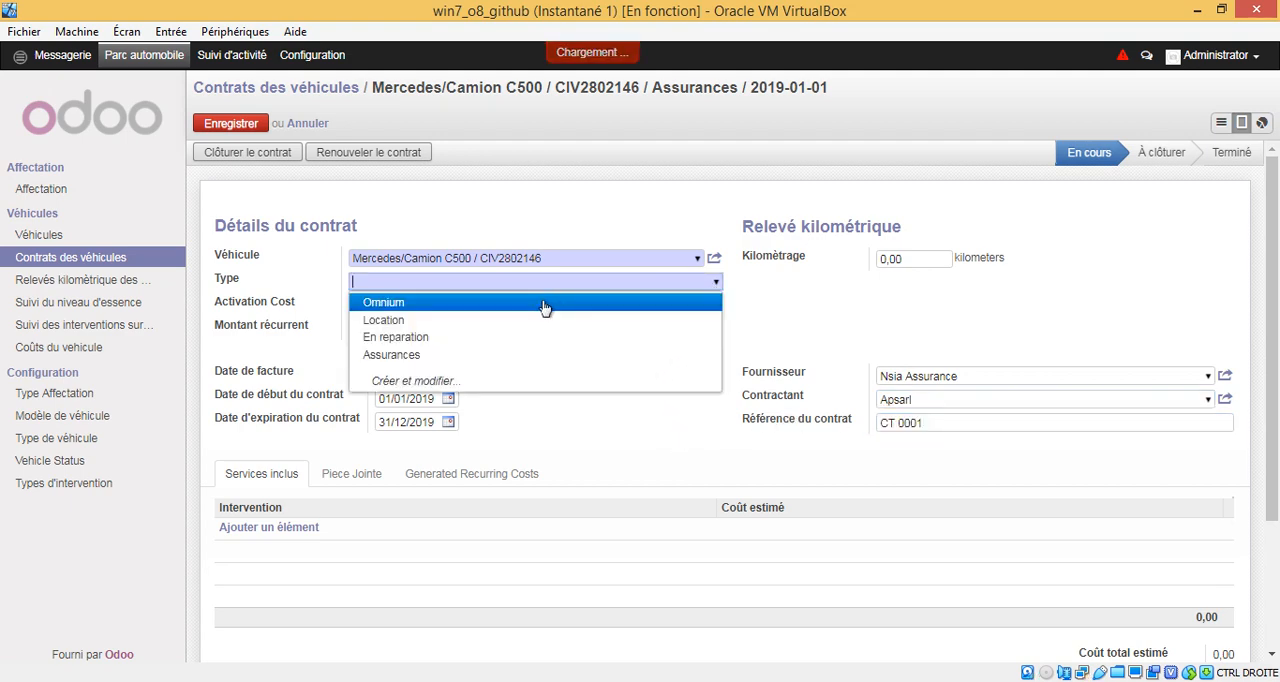
{"action": "left_click", "coordinate": [506, 362]}
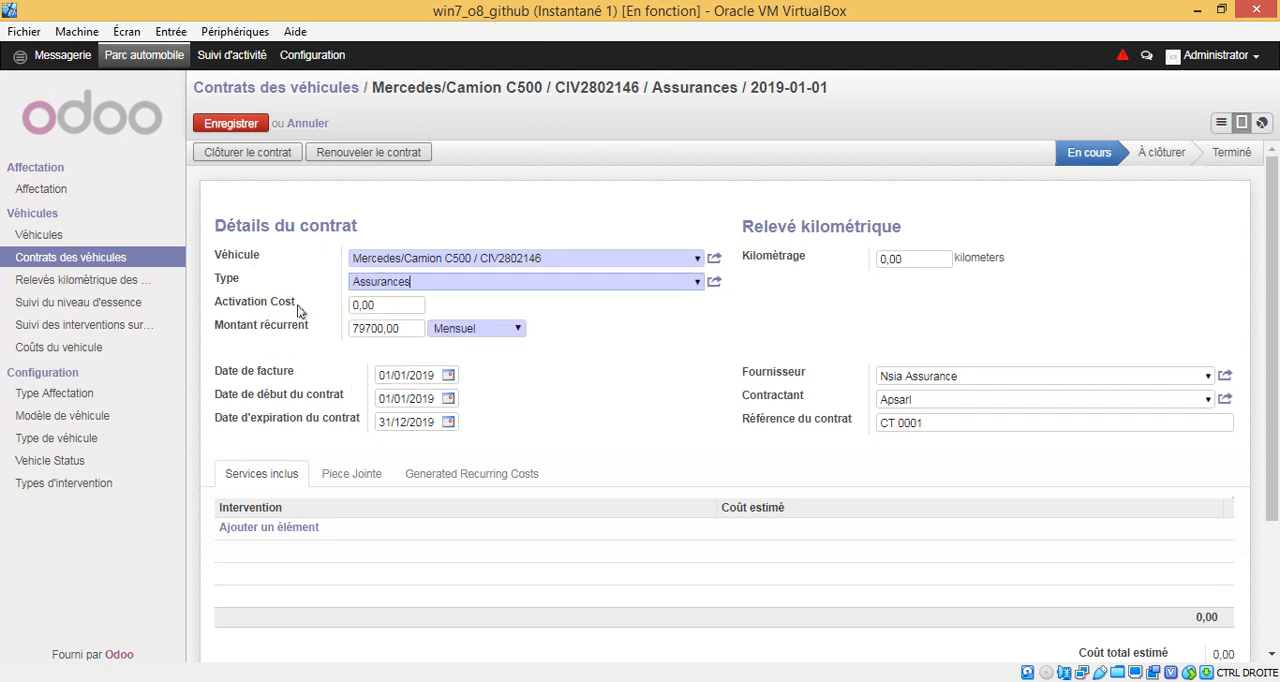
Step: Start a new line in the included services and look through the intervention types offered
{"action": "left_click", "coordinate": [276, 530]}
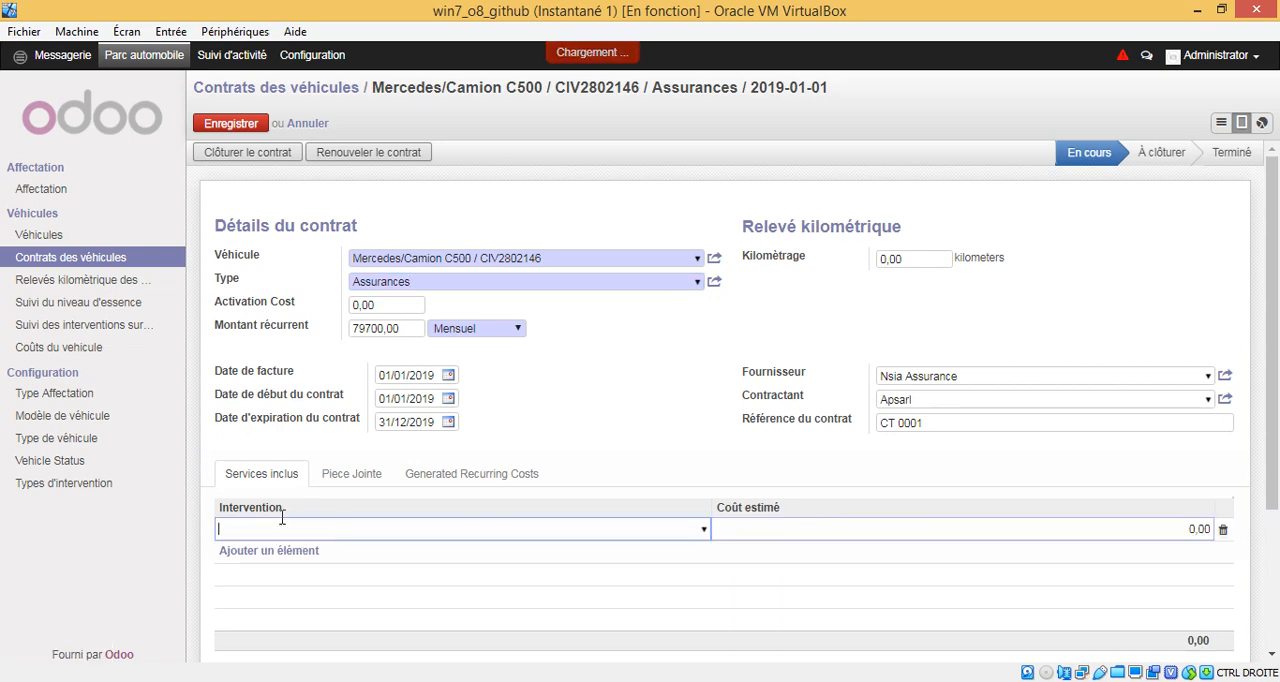
{"action": "left_click", "coordinate": [703, 531]}
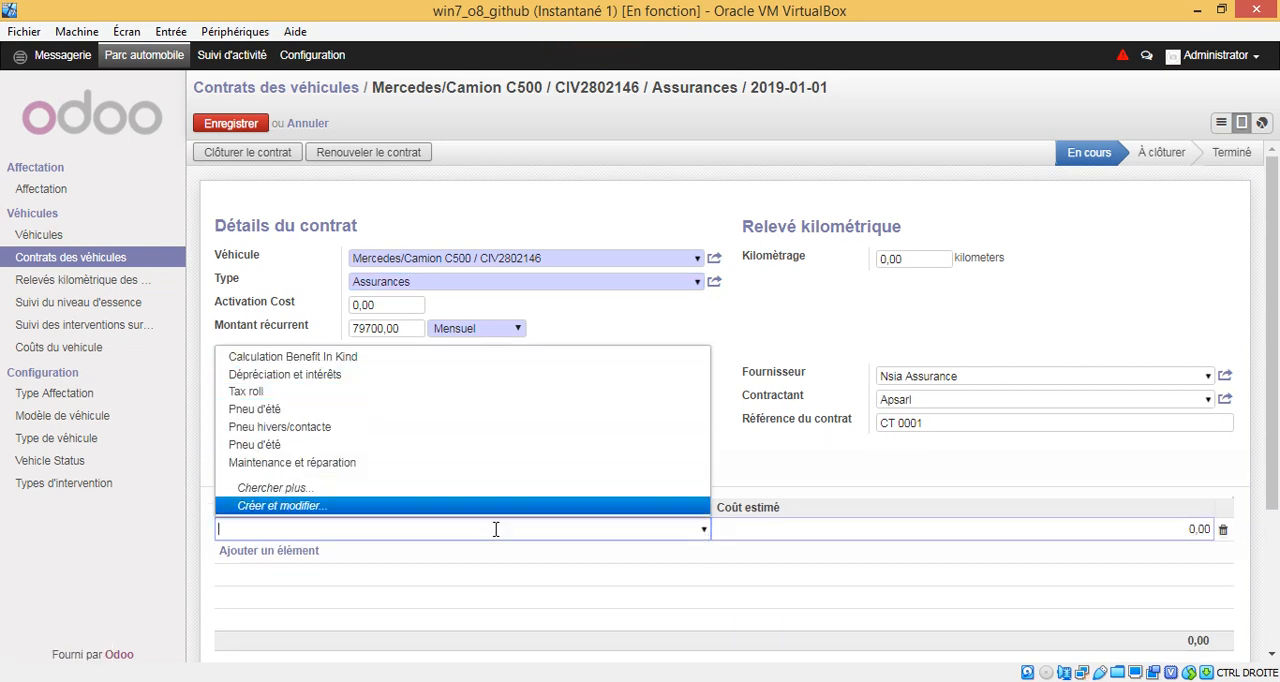
{"action": "left_click", "coordinate": [656, 222]}
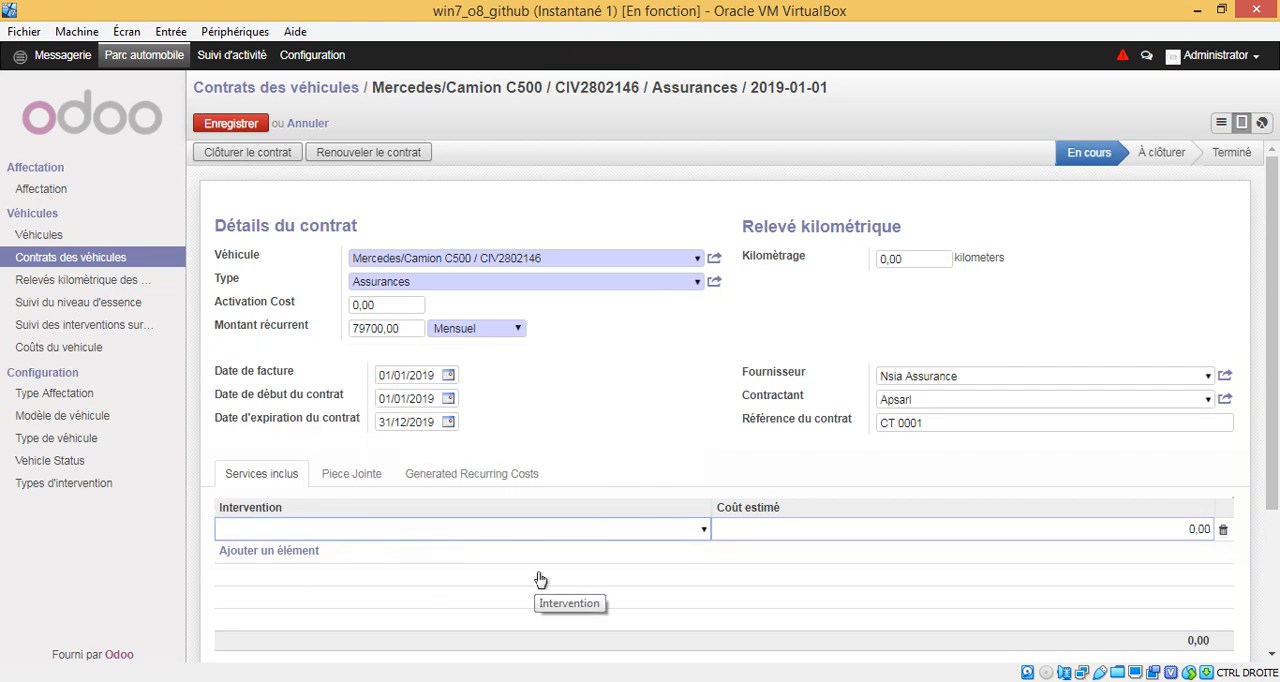
Step: Examine the contract's attachment section and its generated recurring costs
{"action": "left_click", "coordinate": [338, 475]}
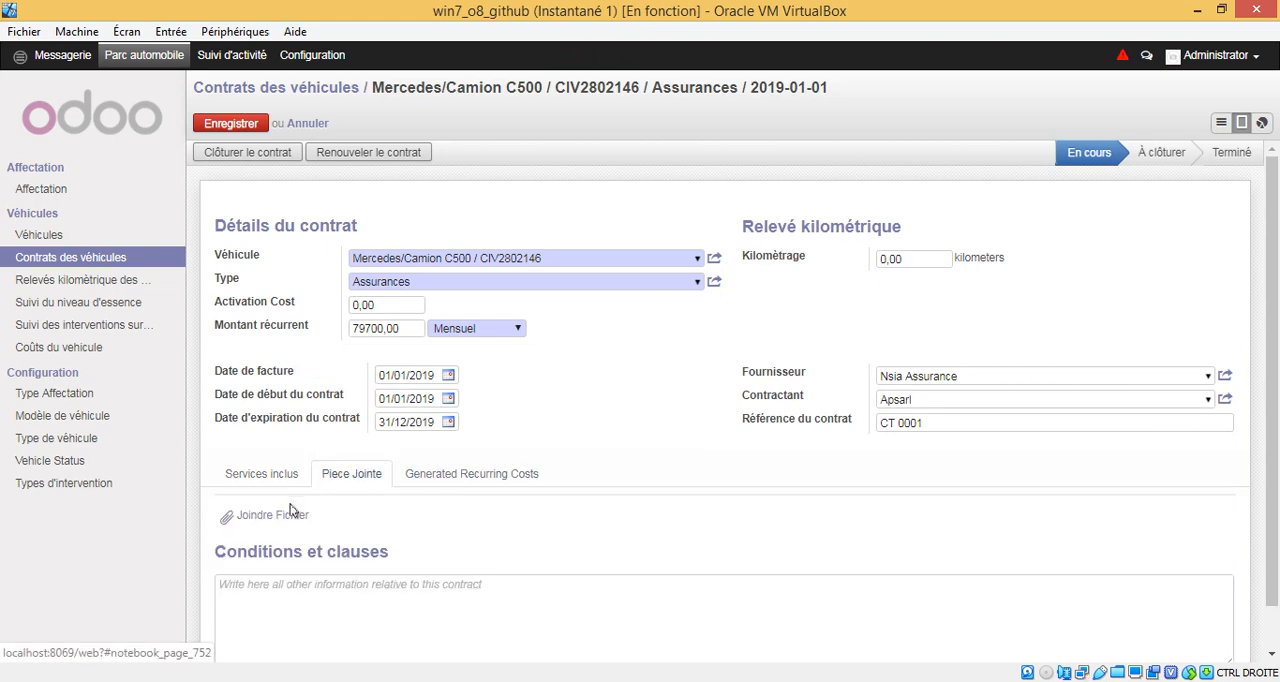
{"action": "left_click", "coordinate": [452, 481]}
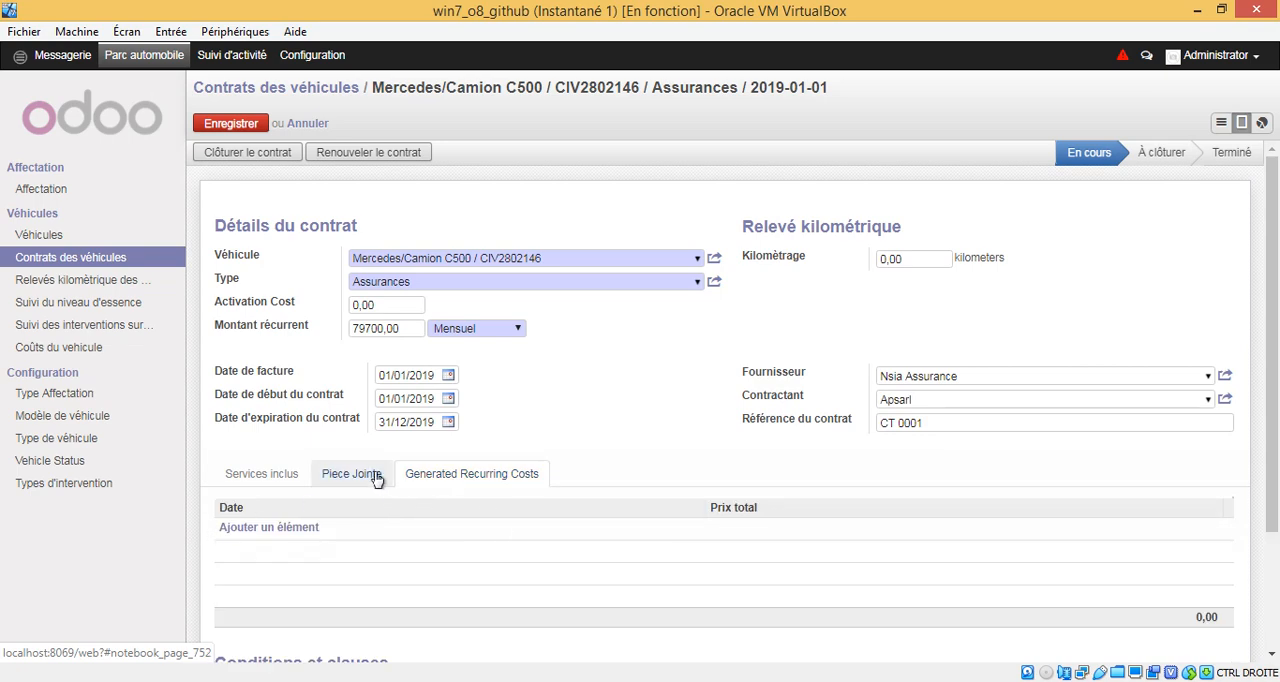
{"action": "left_click", "coordinate": [376, 480]}
{"action": "left_click", "coordinate": [466, 478]}
{"action": "left_click", "coordinate": [370, 484]}
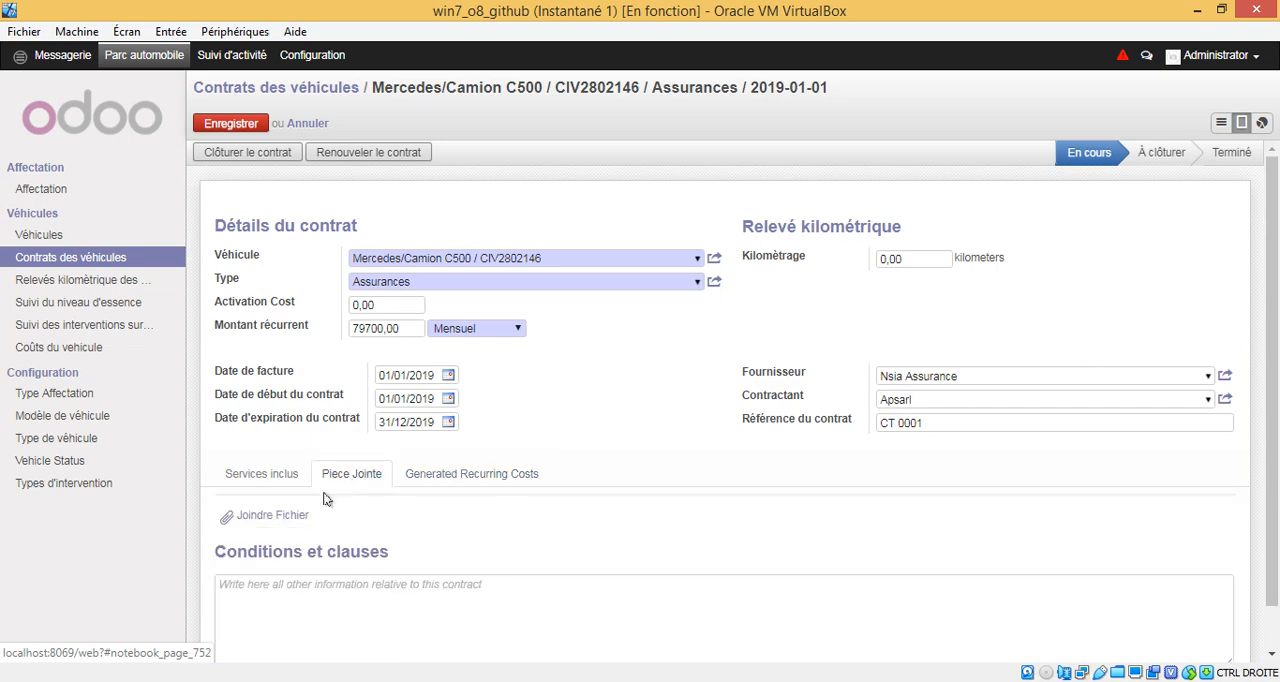
Step: Attach the file VERIF CHECK rule list gebat.xls from the desktop to the contract
{"action": "left_click", "coordinate": [267, 519]}
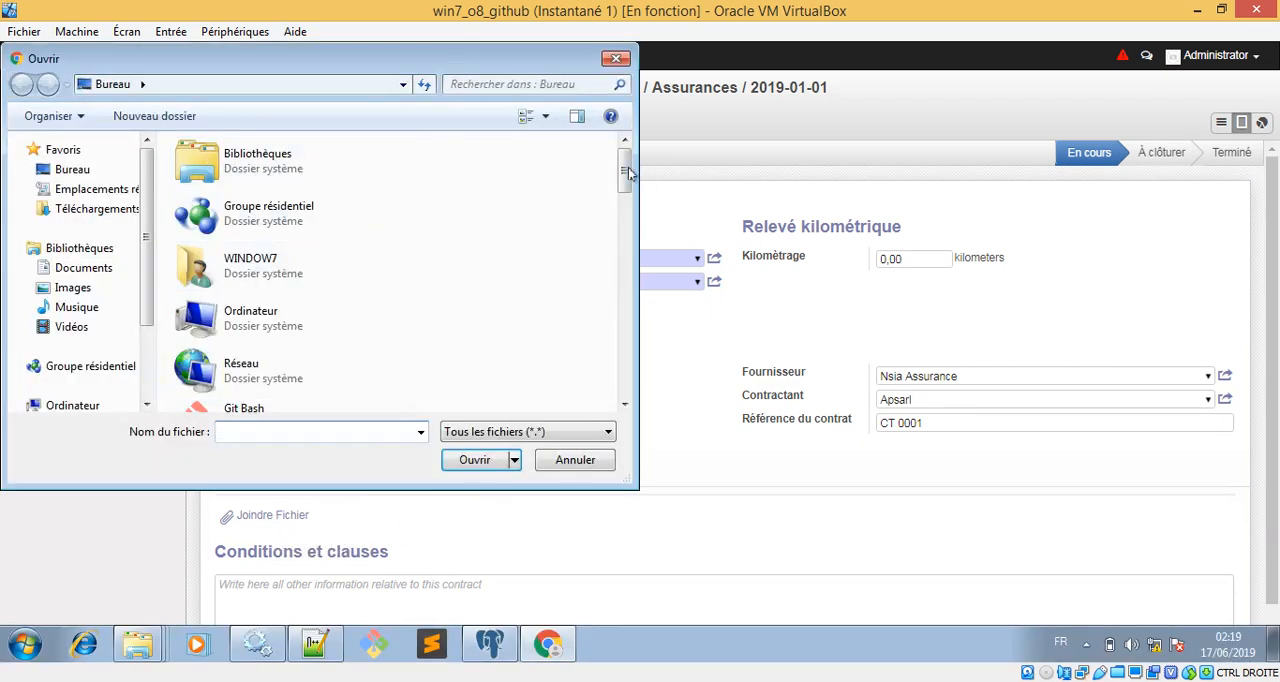
{"action": "left_click_drag", "start_coordinate": [628, 173], "coordinate": [624, 395]}
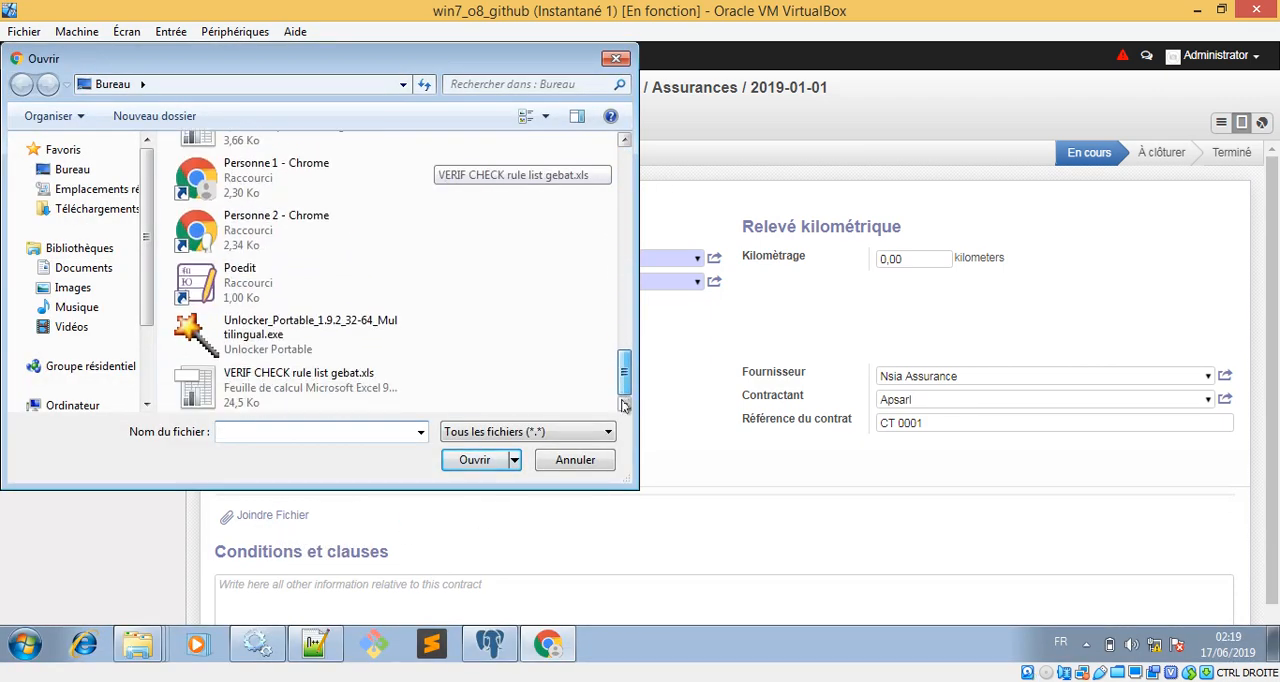
{"action": "double_click", "coordinate": [370, 373]}
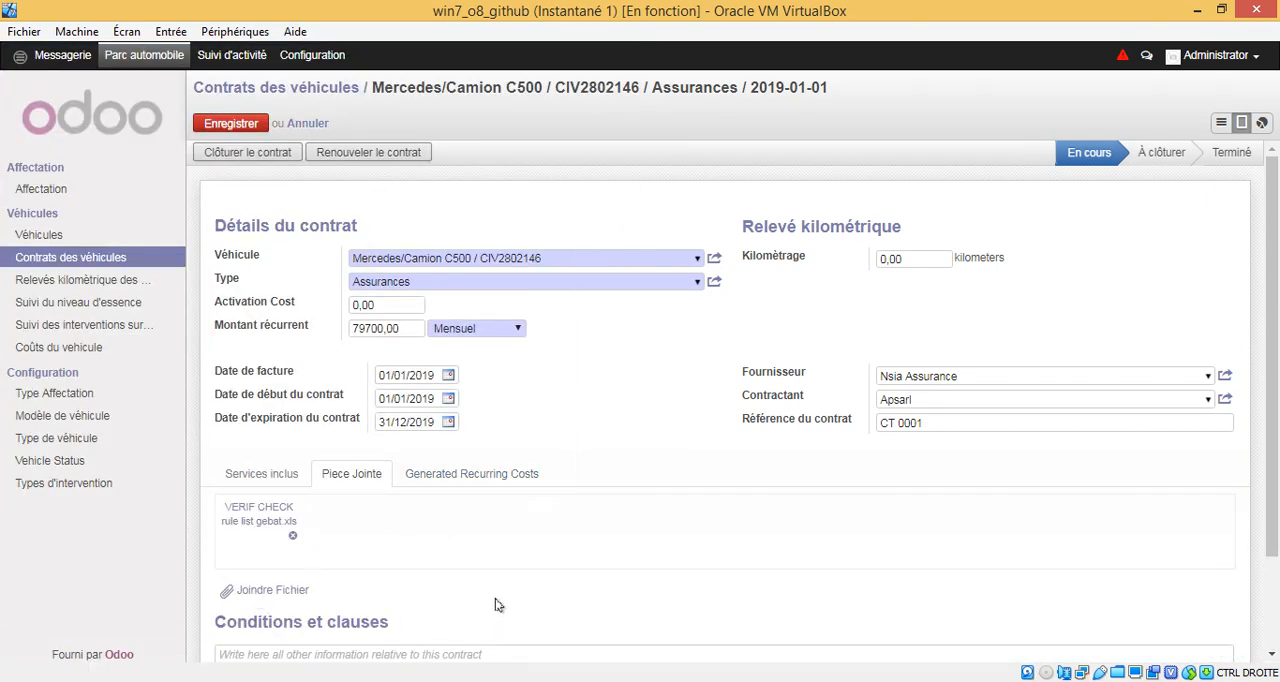
Step: Try out a new generated recurring cost line, then discard the contract's unsaved changes
{"action": "left_click", "coordinate": [476, 474]}
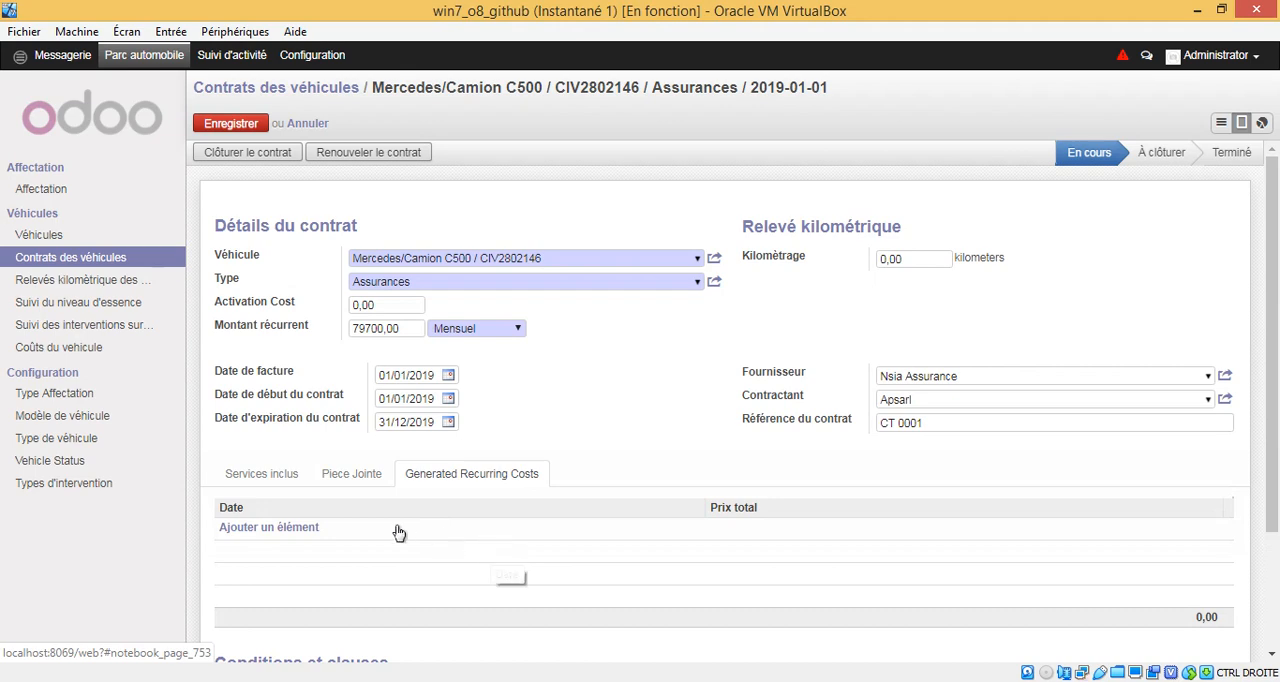
{"action": "left_click", "coordinate": [302, 530]}
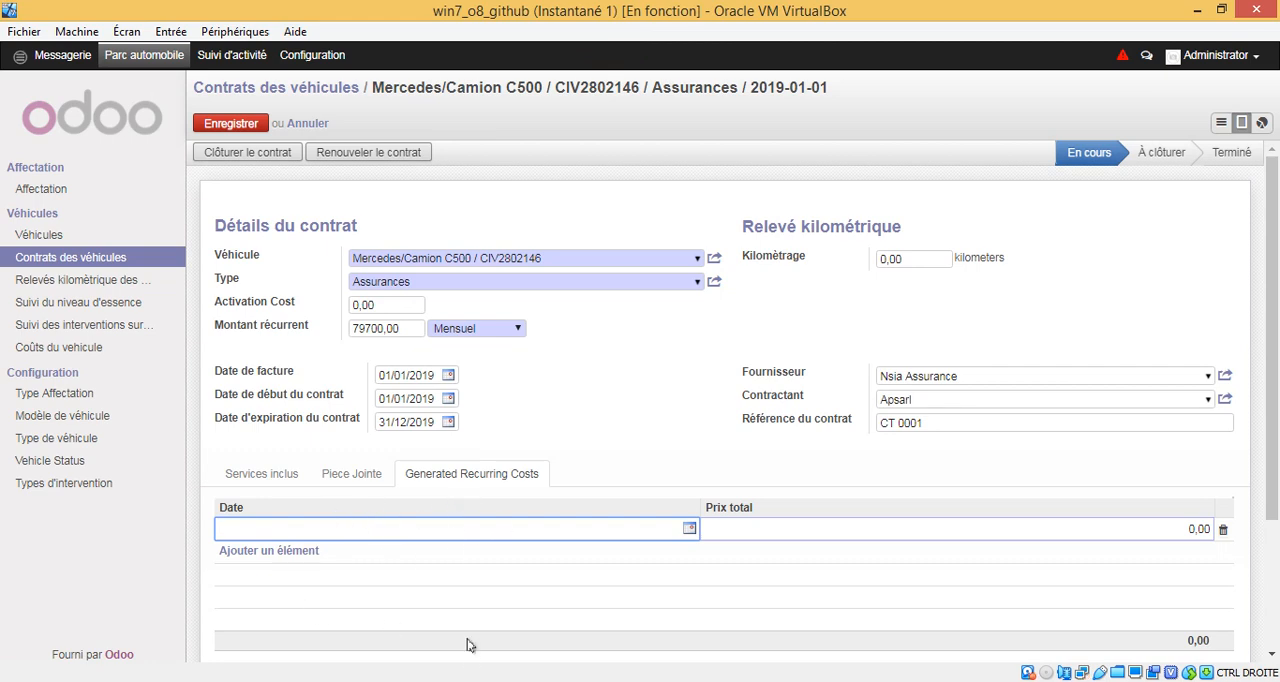
{"action": "left_click", "coordinate": [405, 517]}
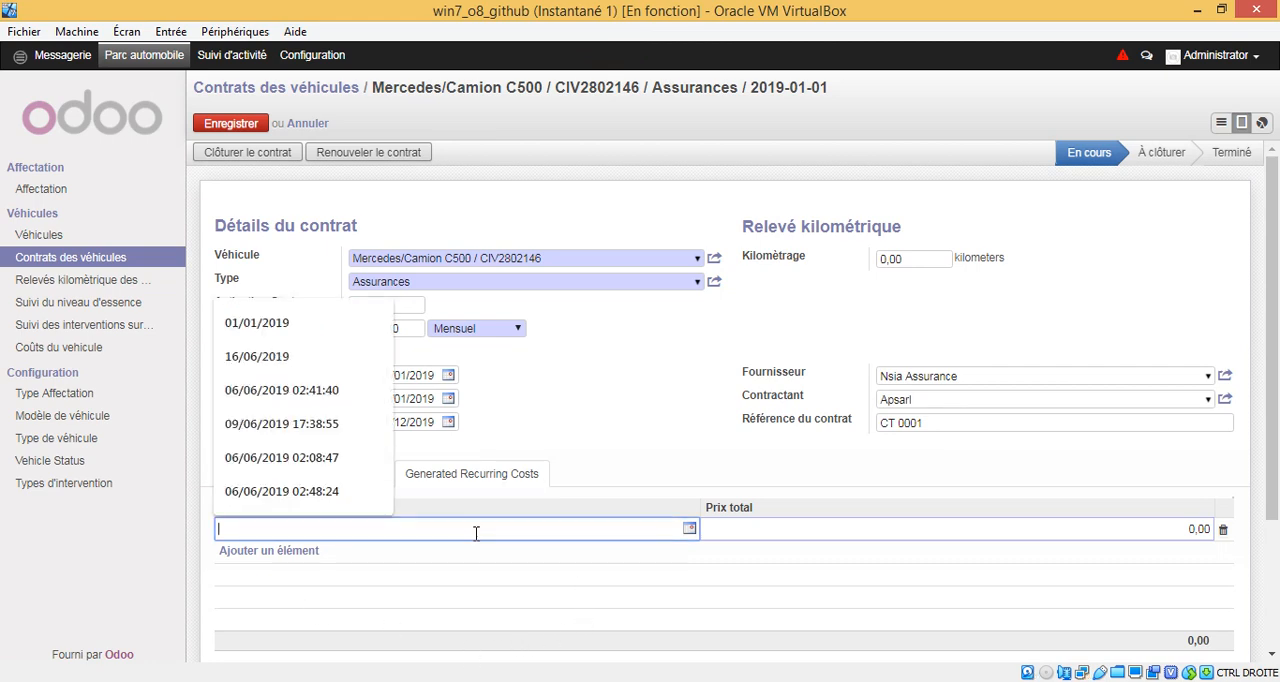
{"action": "left_click", "coordinate": [1160, 529]}
{"action": "left_click", "coordinate": [527, 535]}
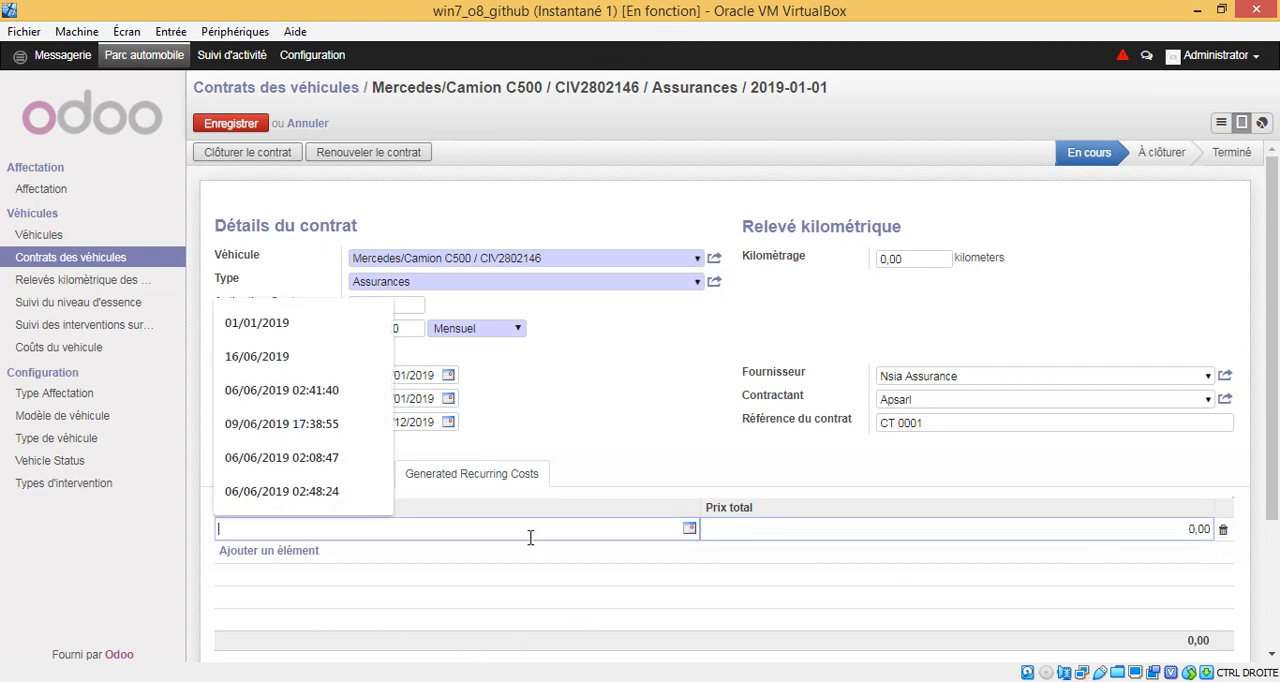
{"action": "left_click", "coordinate": [797, 528]}
{"action": "left_click", "coordinate": [643, 380]}
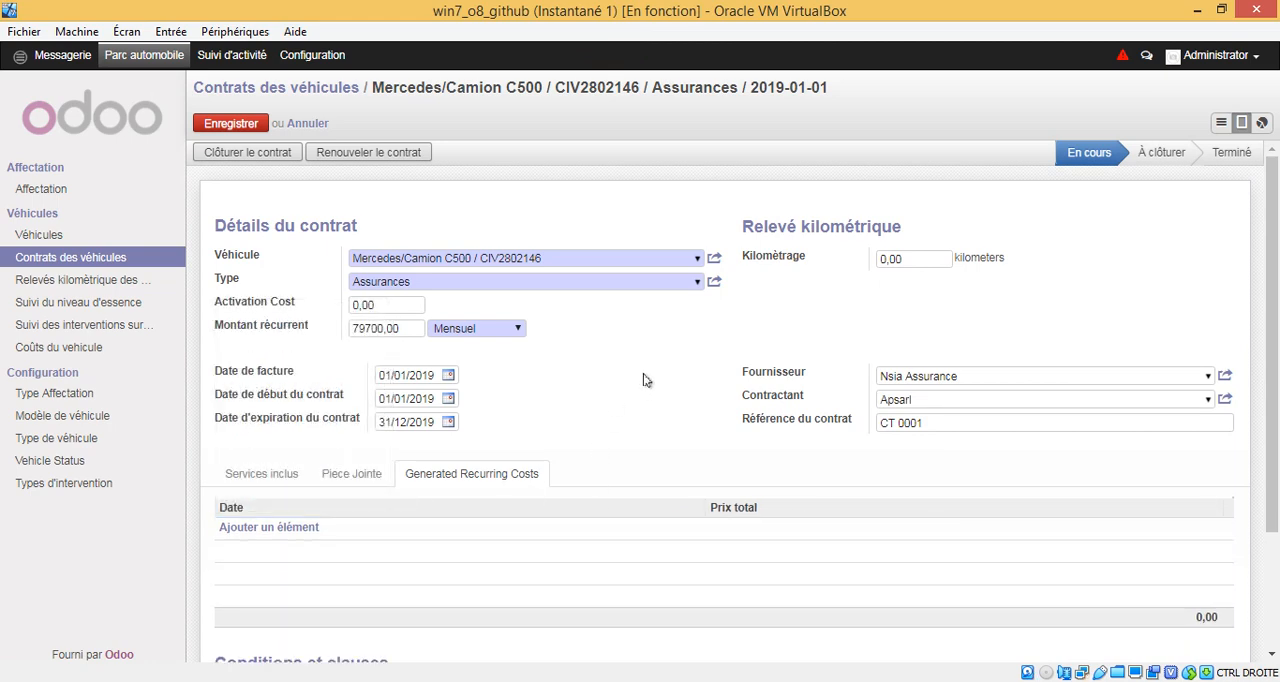
{"action": "left_click", "coordinate": [307, 123]}
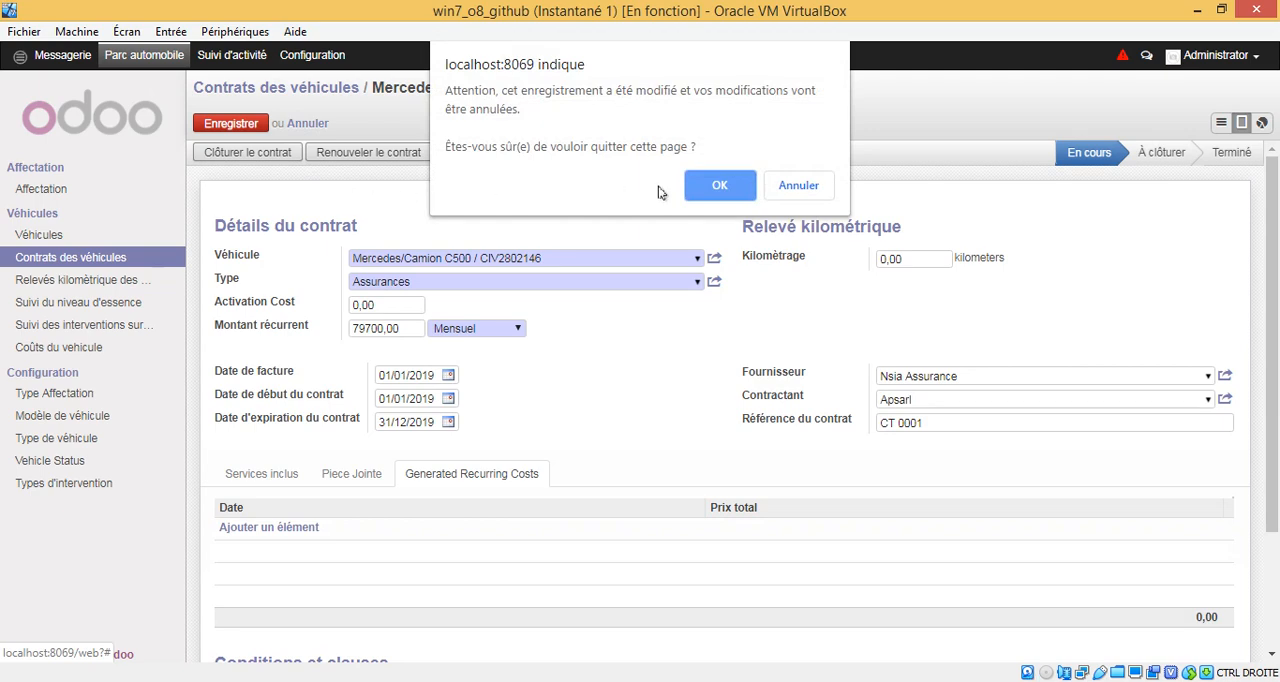
{"action": "left_click", "coordinate": [712, 187]}
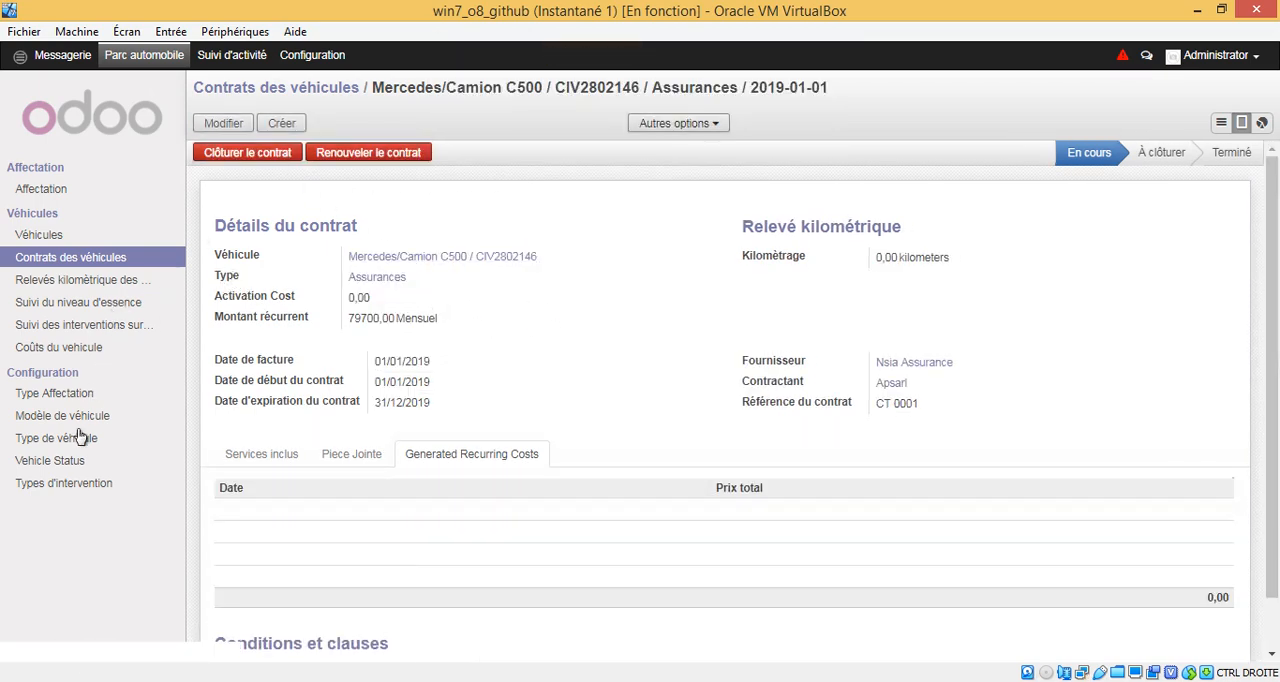
Step: Open the list of intervention types and sort it by category
{"action": "left_click", "coordinate": [57, 485]}
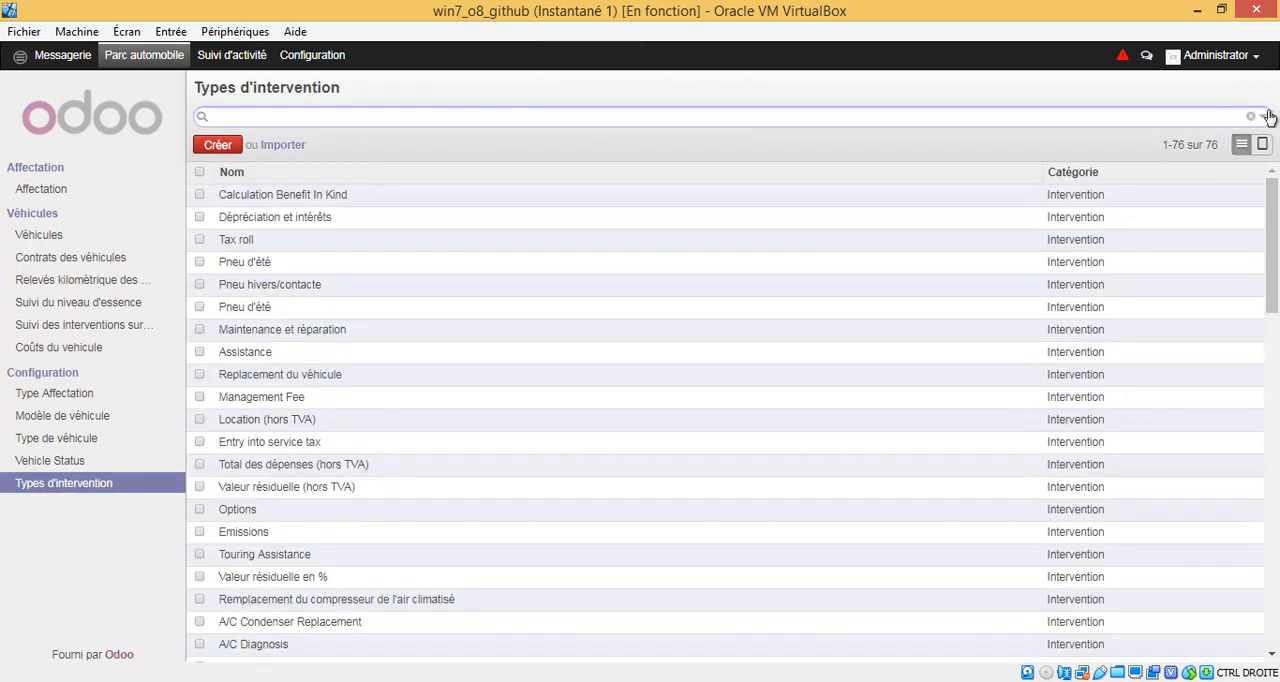
{"action": "left_click", "coordinate": [1264, 117]}
{"action": "left_click", "coordinate": [1266, 117]}
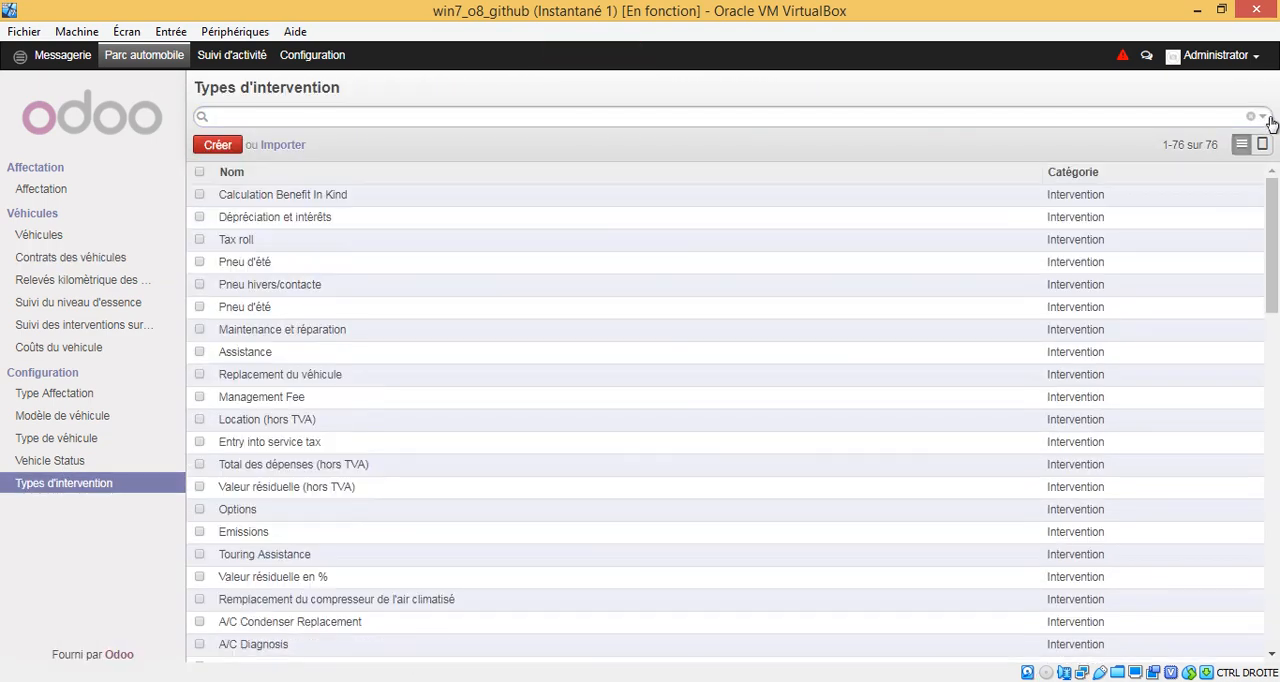
{"action": "left_click", "coordinate": [1092, 175]}
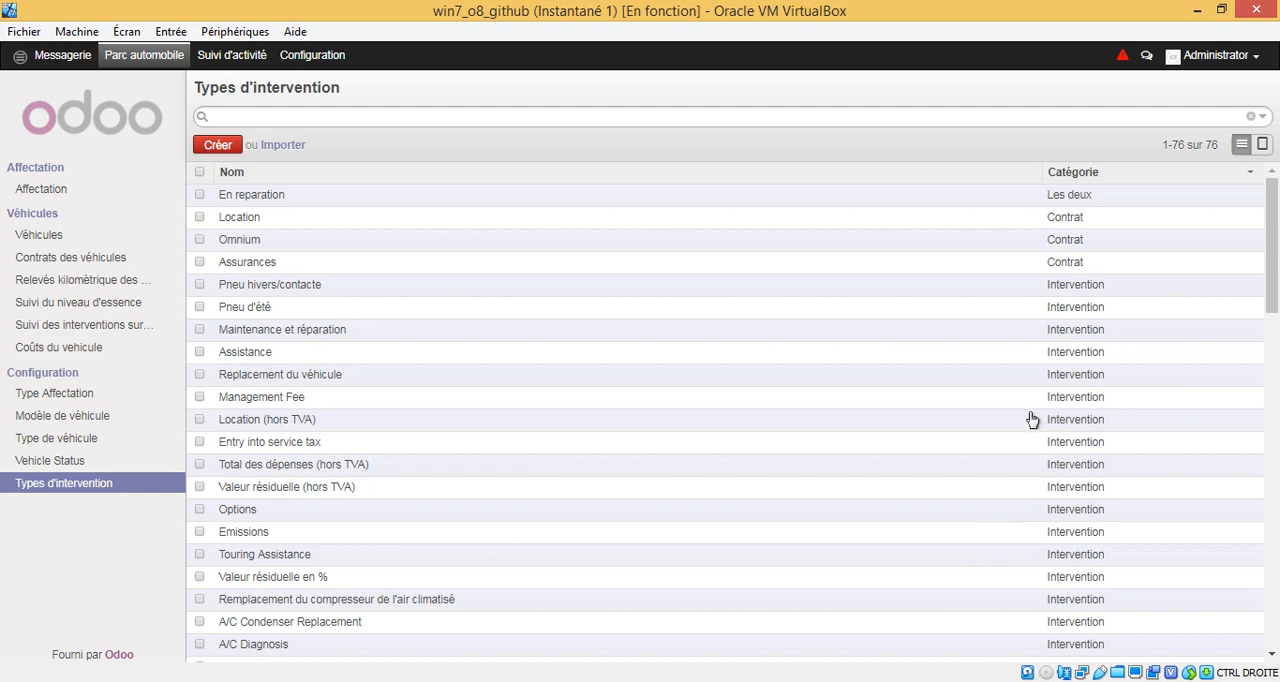
Step: Examine the category choices for the En reparation intervention type, keeping Les deux selected
{"action": "left_click", "coordinate": [763, 203]}
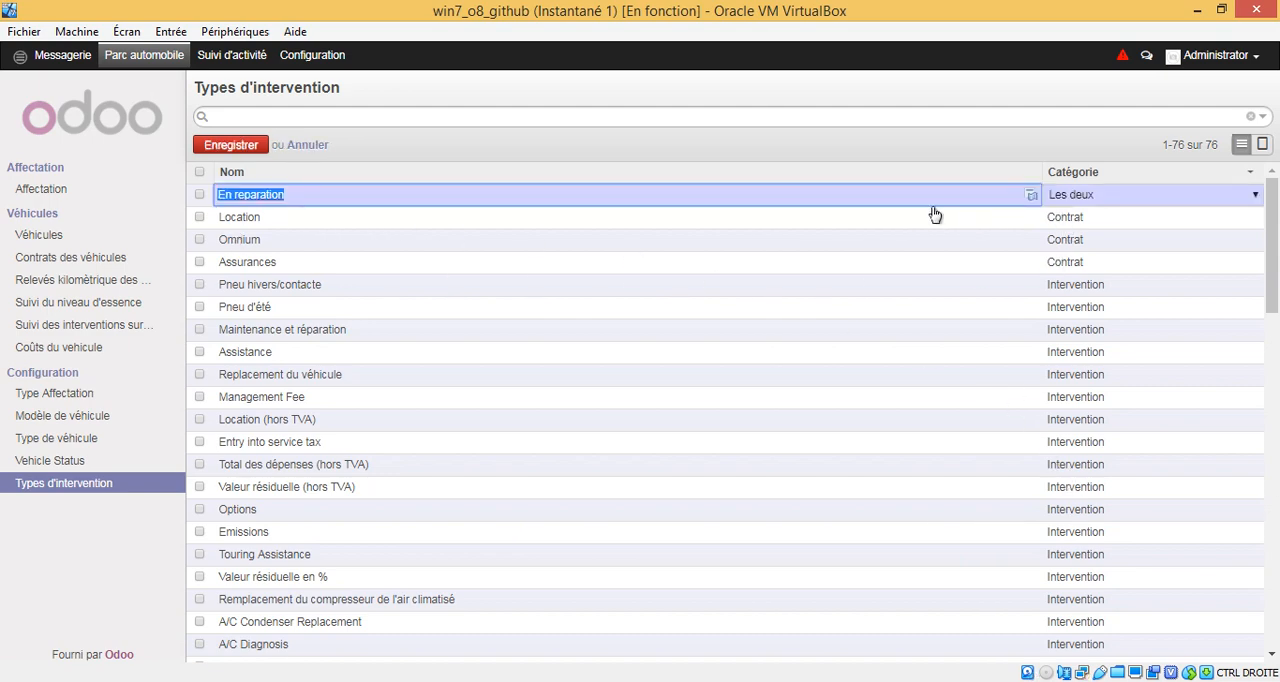
{"action": "left_click", "coordinate": [1251, 200]}
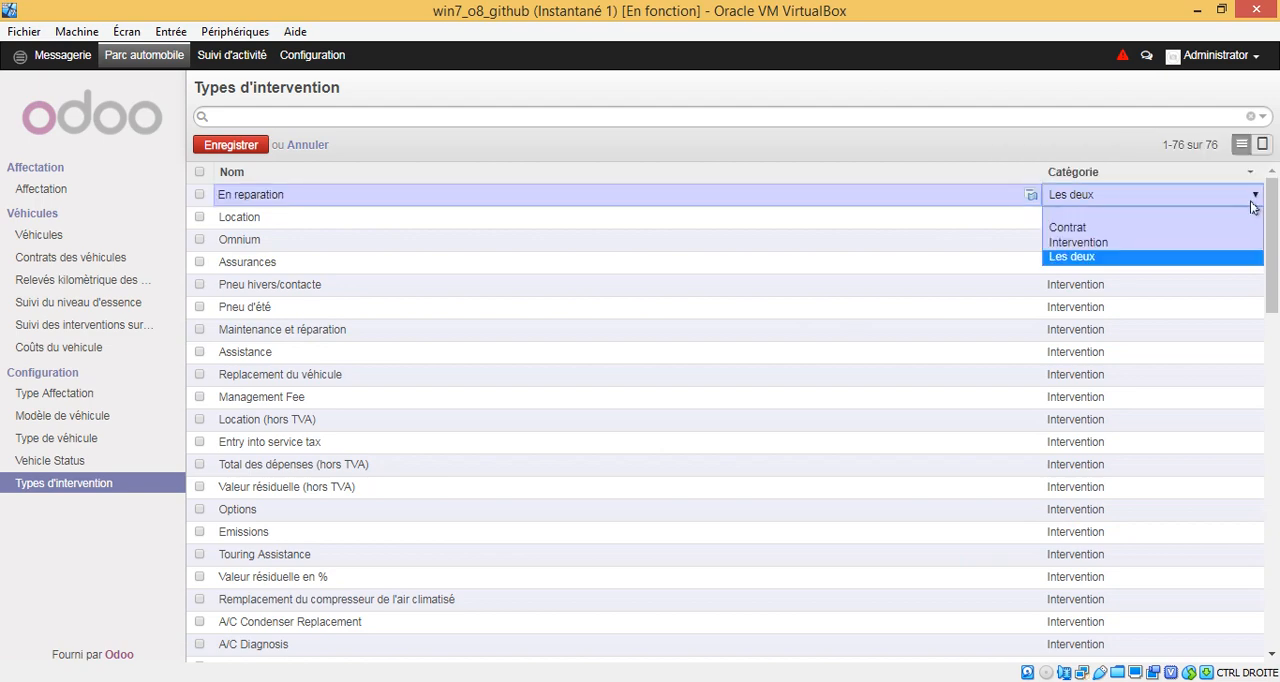
{"action": "left_click", "coordinate": [1107, 263]}
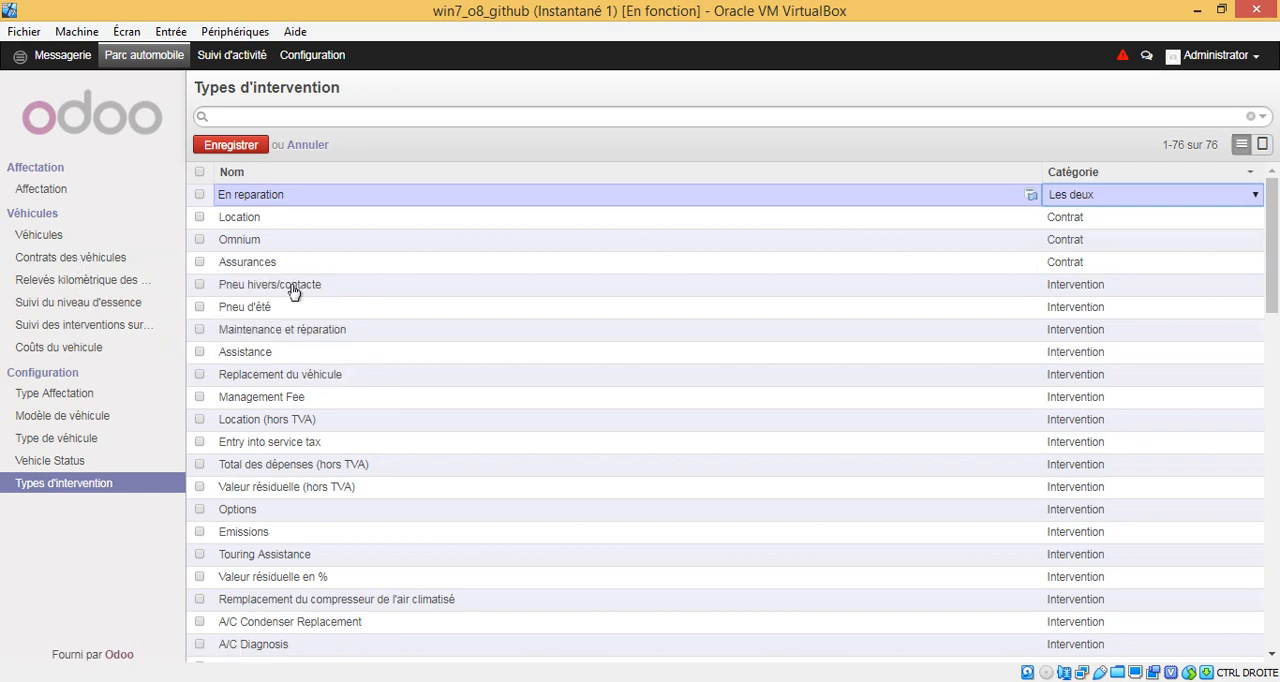
Step: Create a new vehicle contract and assign it to the Mercedes/Camion C500
{"action": "left_click", "coordinate": [86, 258]}
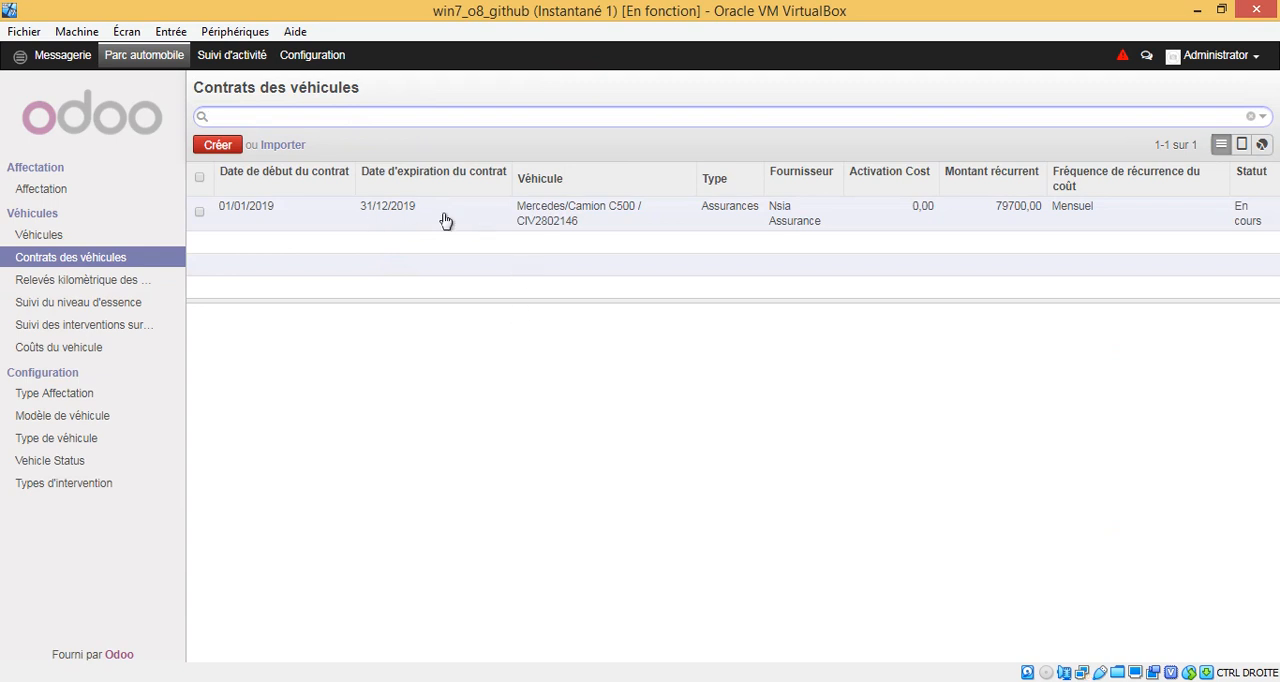
{"action": "left_click", "coordinate": [217, 144]}
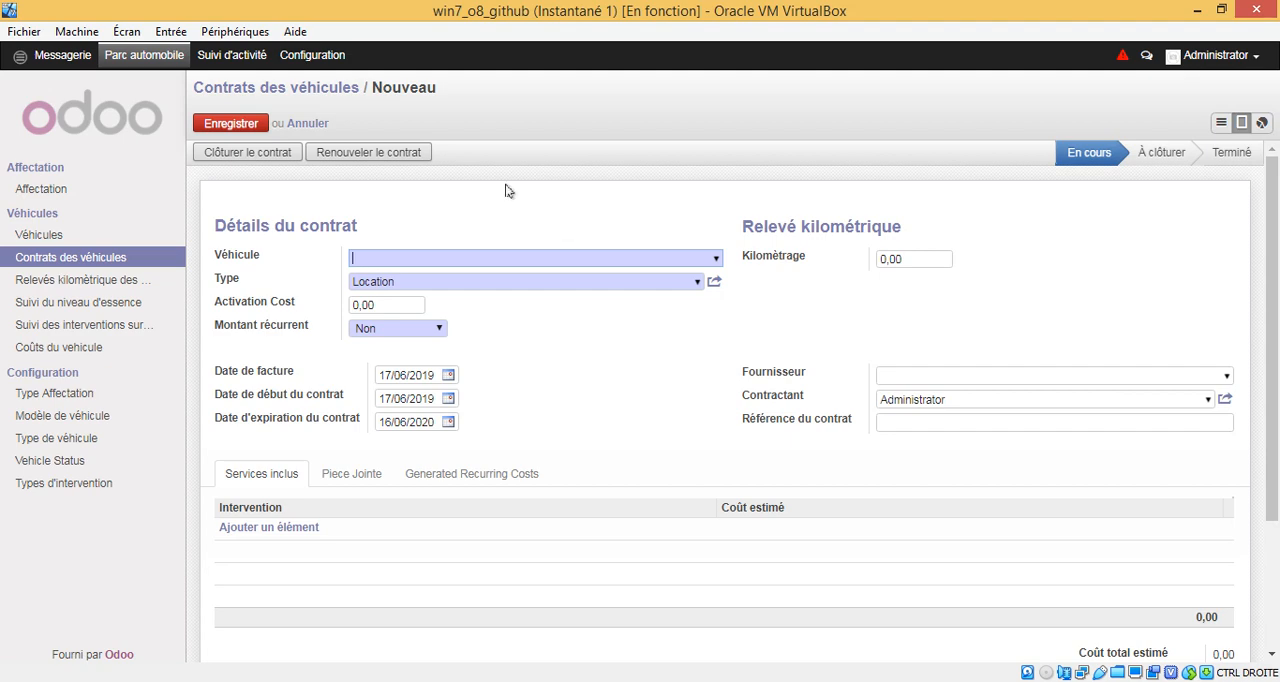
{"action": "left_click", "coordinate": [312, 88]}
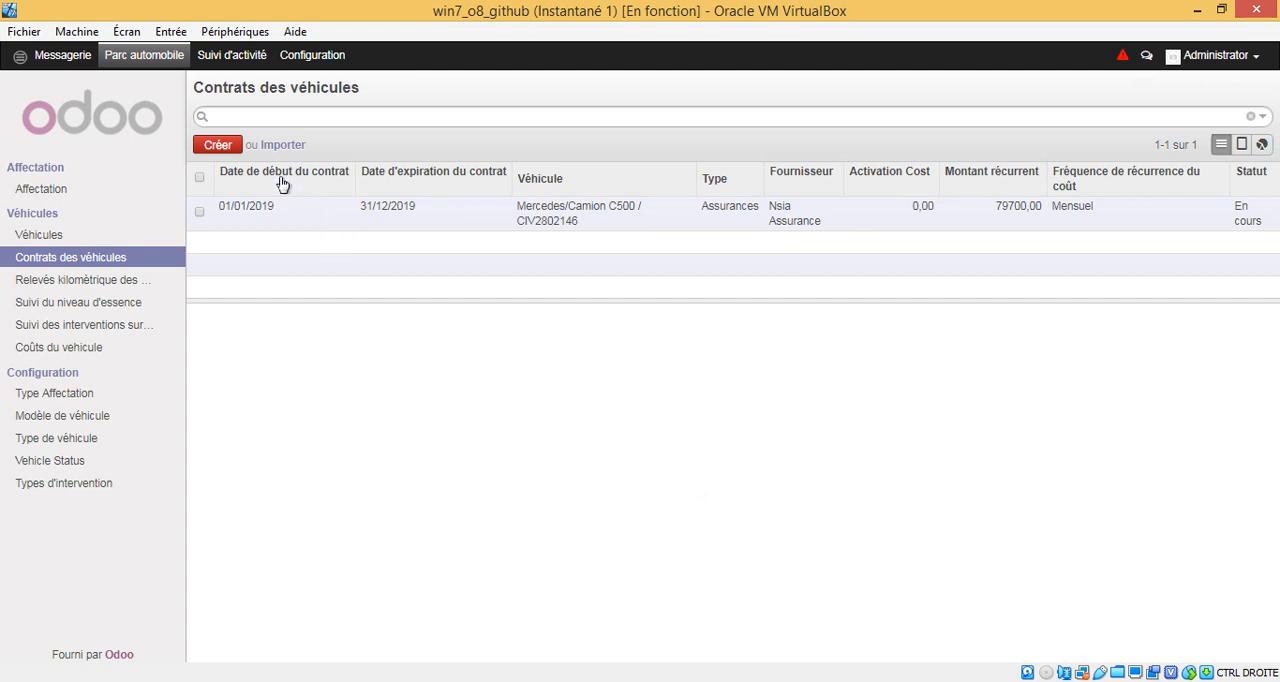
{"action": "left_click", "coordinate": [222, 145]}
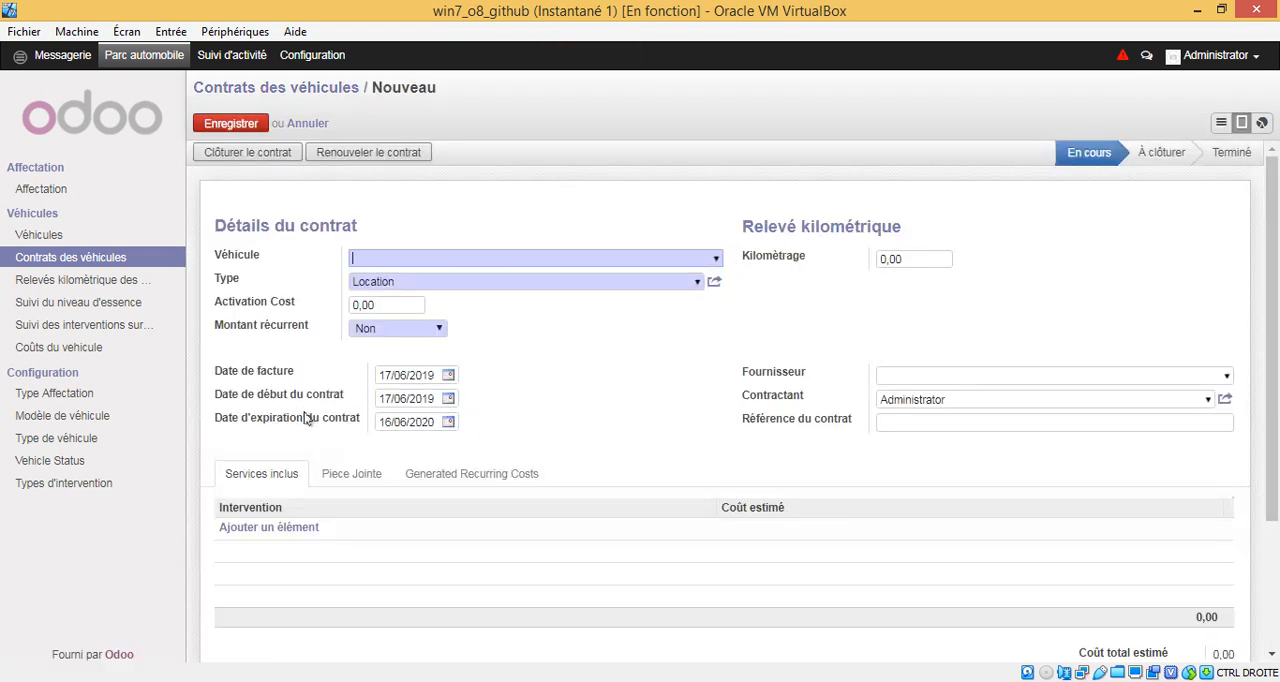
{"action": "left_click", "coordinate": [718, 258]}
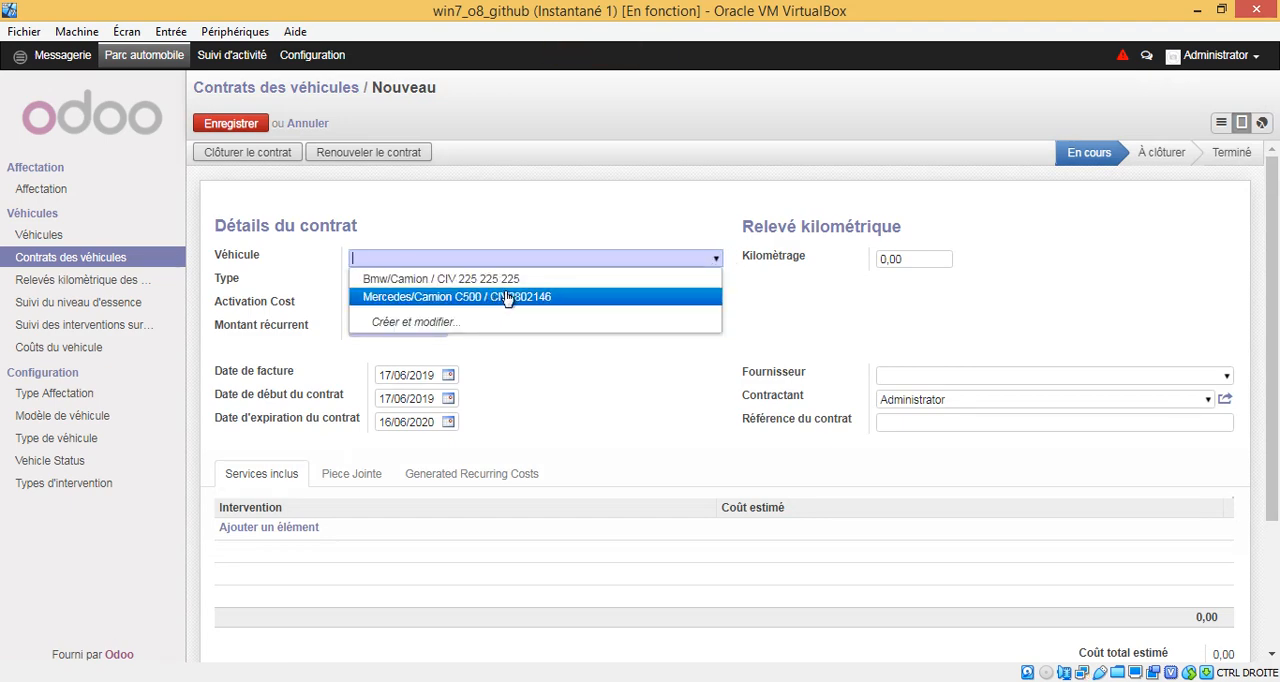
{"action": "left_click", "coordinate": [508, 297]}
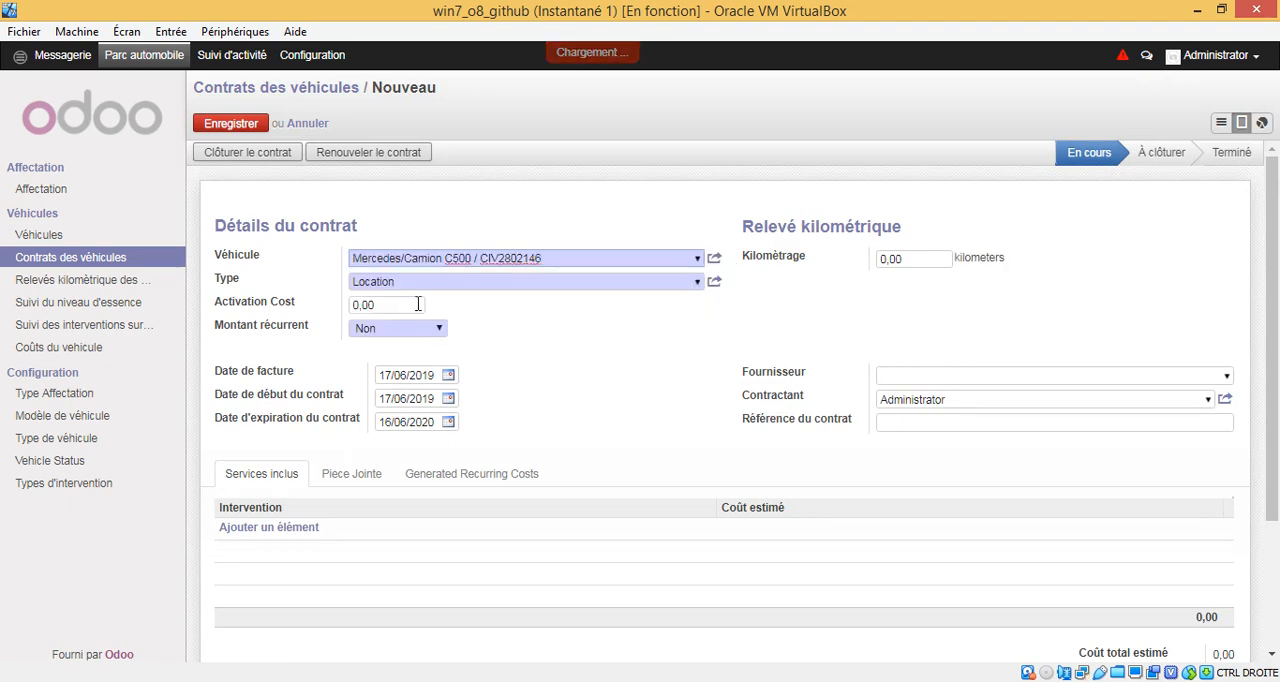
Step: Set the new contract's type to En reparation
{"action": "left_click", "coordinate": [699, 283]}
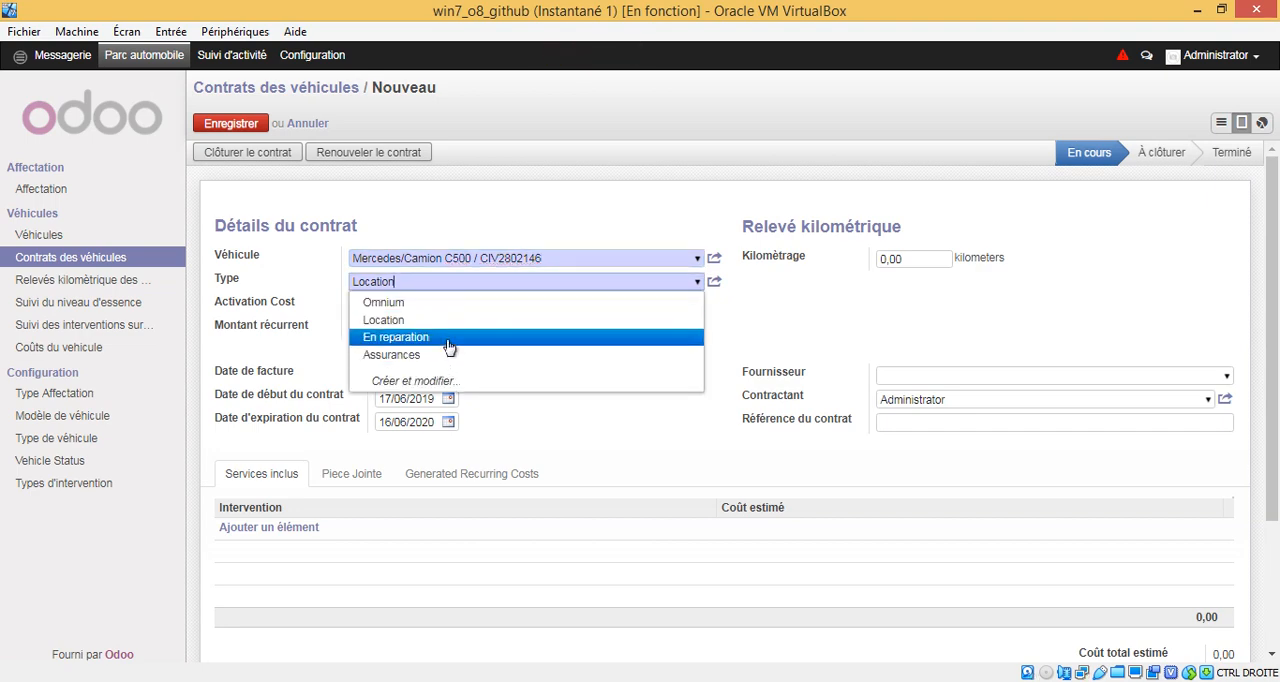
{"action": "left_click", "coordinate": [312, 259]}
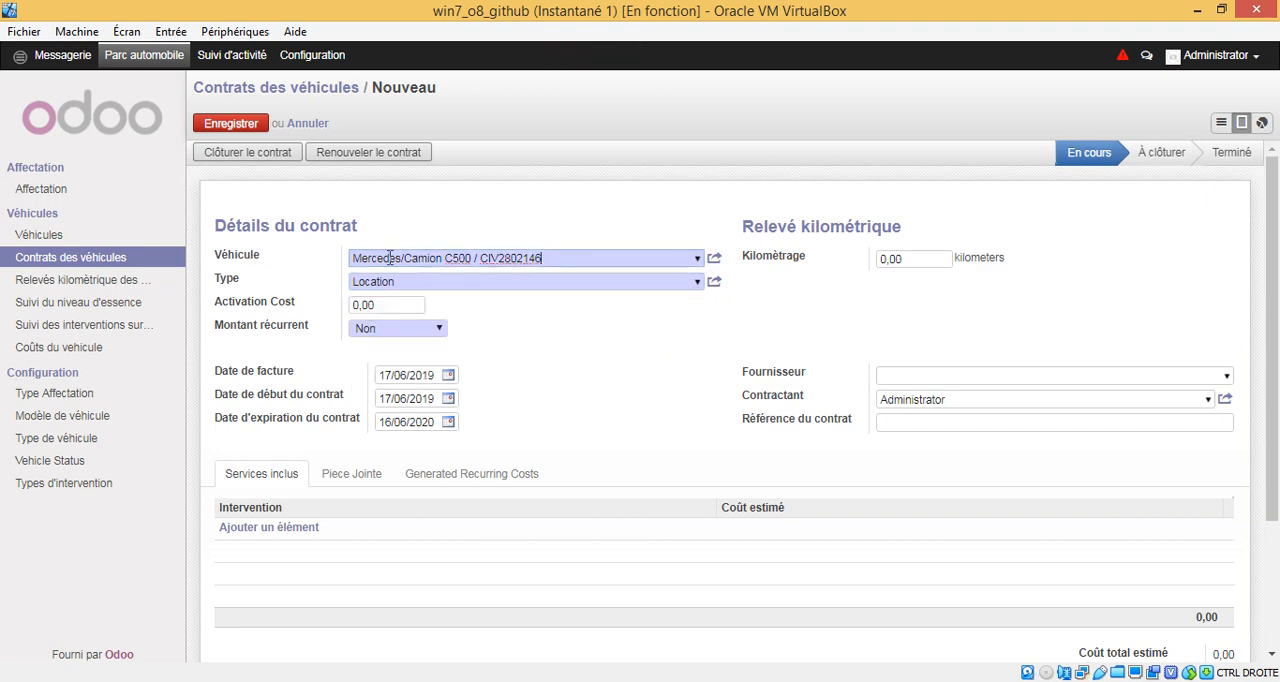
{"action": "left_click", "coordinate": [656, 283]}
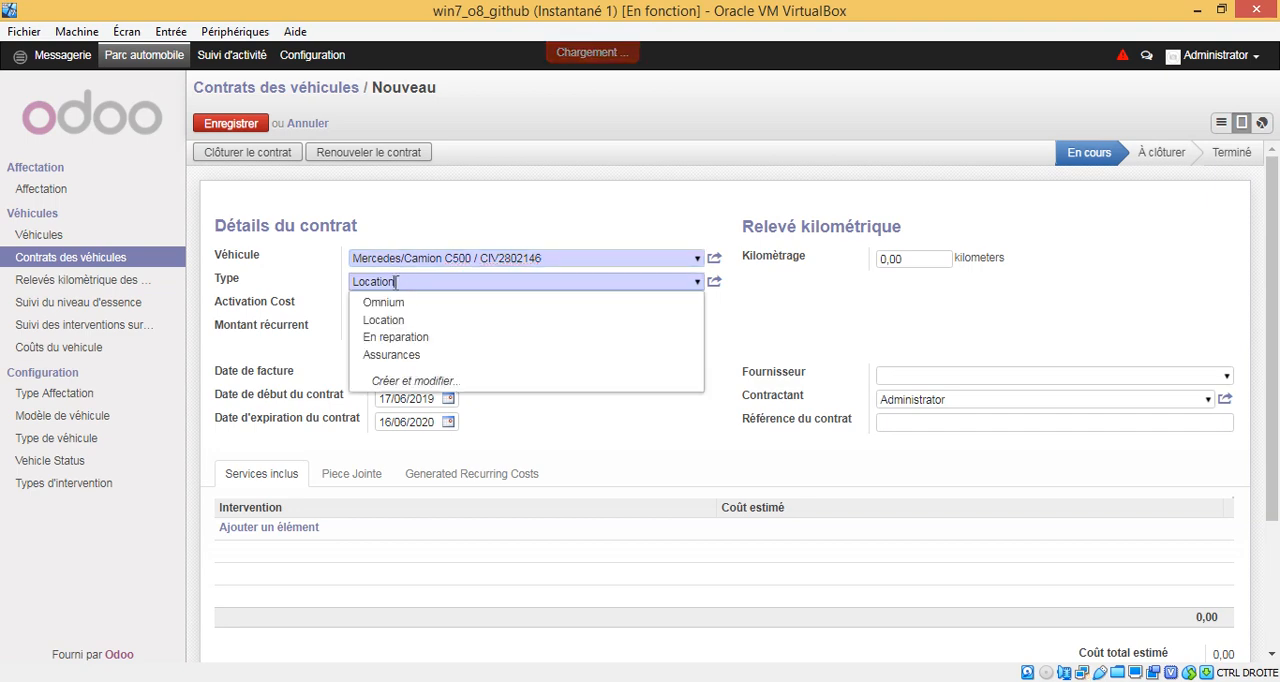
{"action": "left_click", "coordinate": [400, 337]}
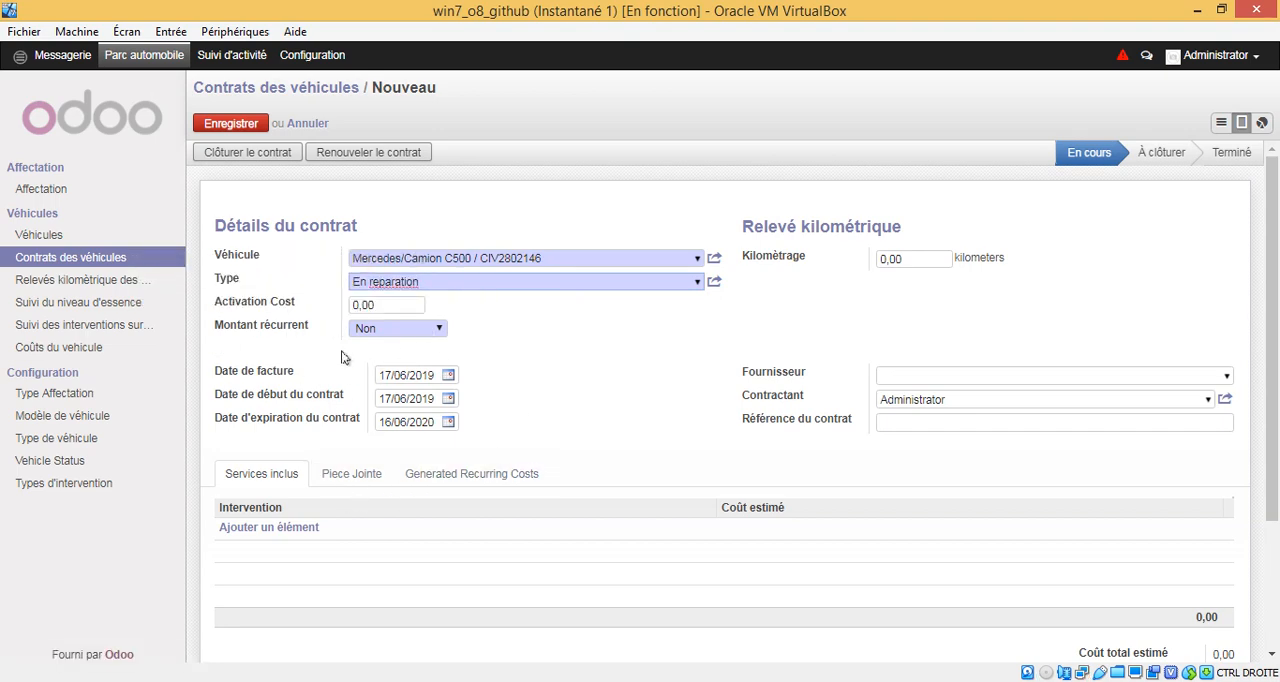
Step: Set the contract's start date to 01/01/2019
{"action": "mouse_move", "coordinate": [231, 376]}
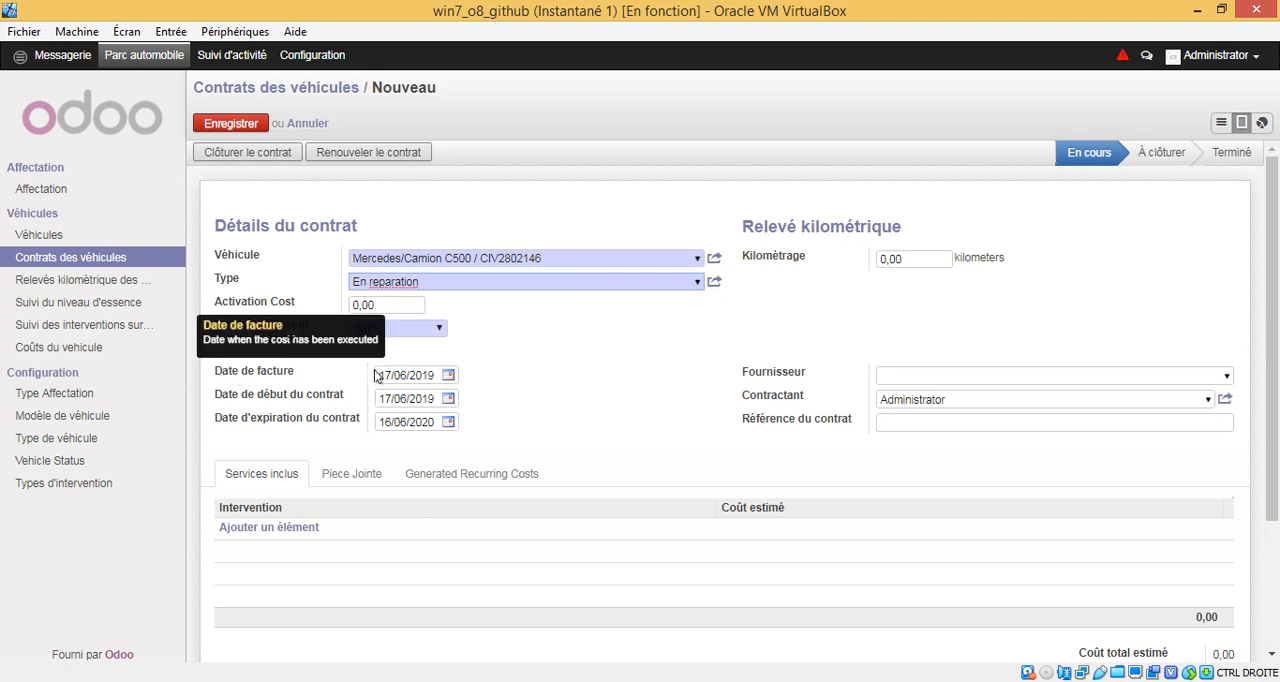
{"action": "left_click", "coordinate": [449, 422]}
{"action": "left_click", "coordinate": [450, 399]}
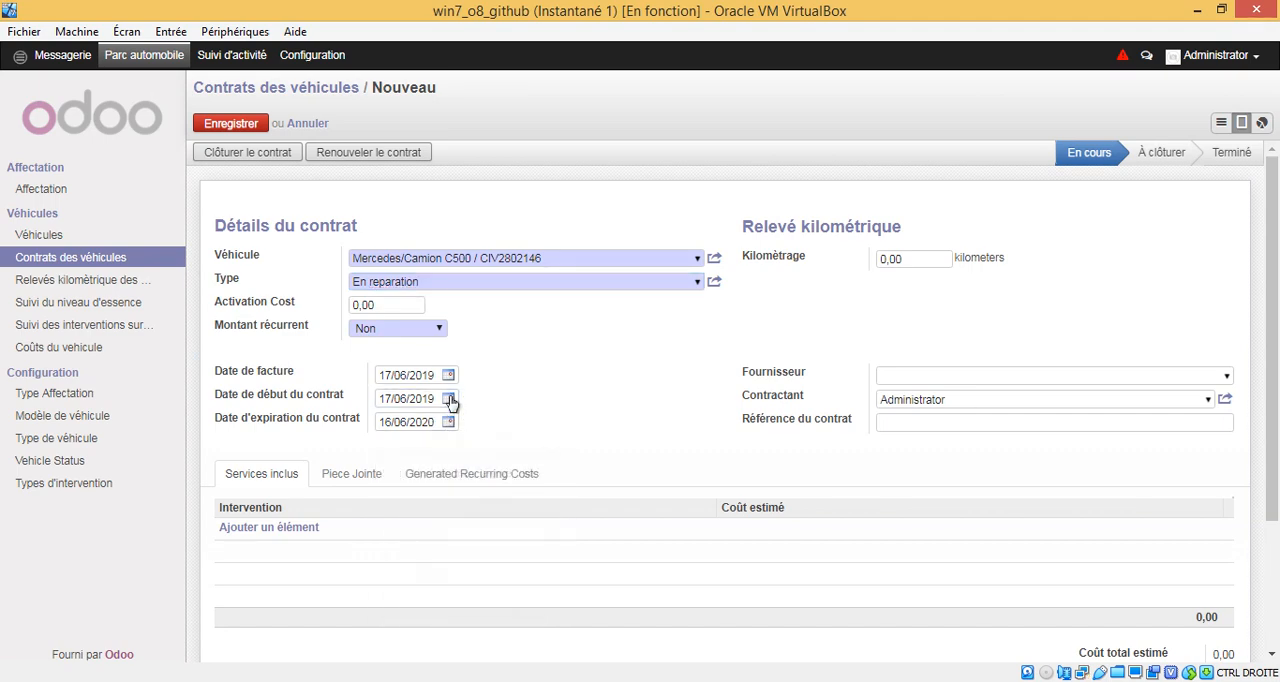
{"action": "left_click", "coordinate": [438, 423]}
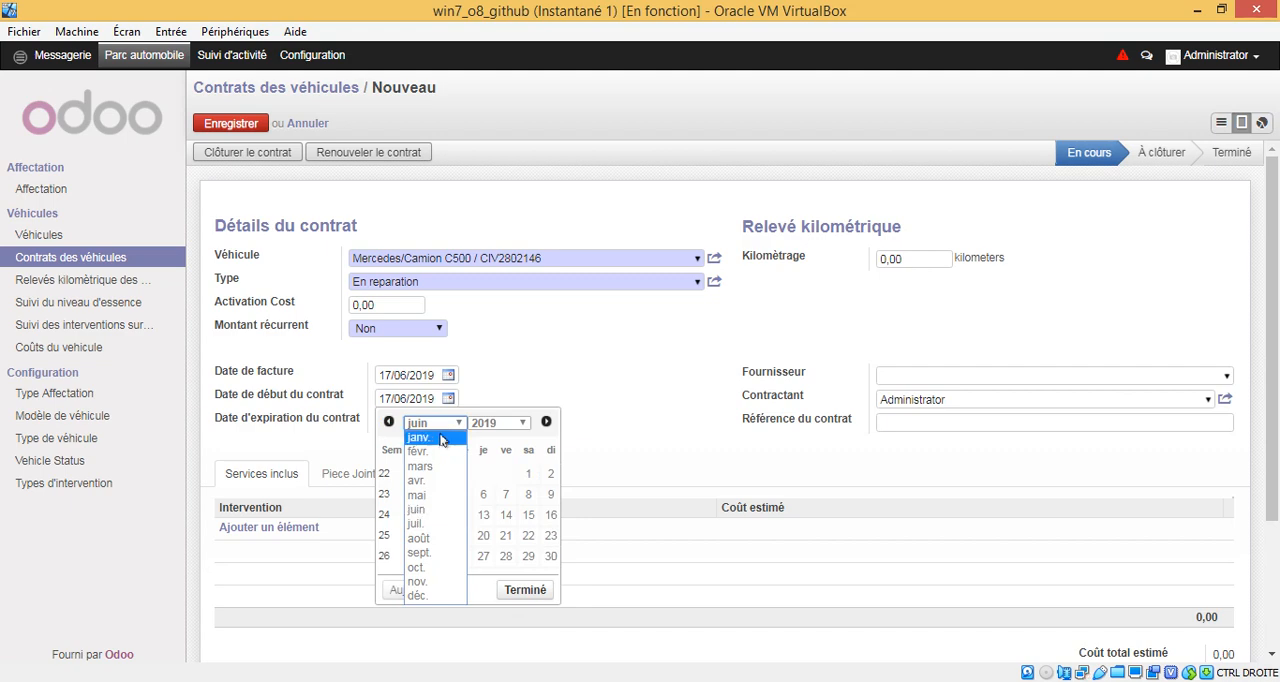
{"action": "left_click", "coordinate": [440, 438]}
{"action": "left_click", "coordinate": [437, 474]}
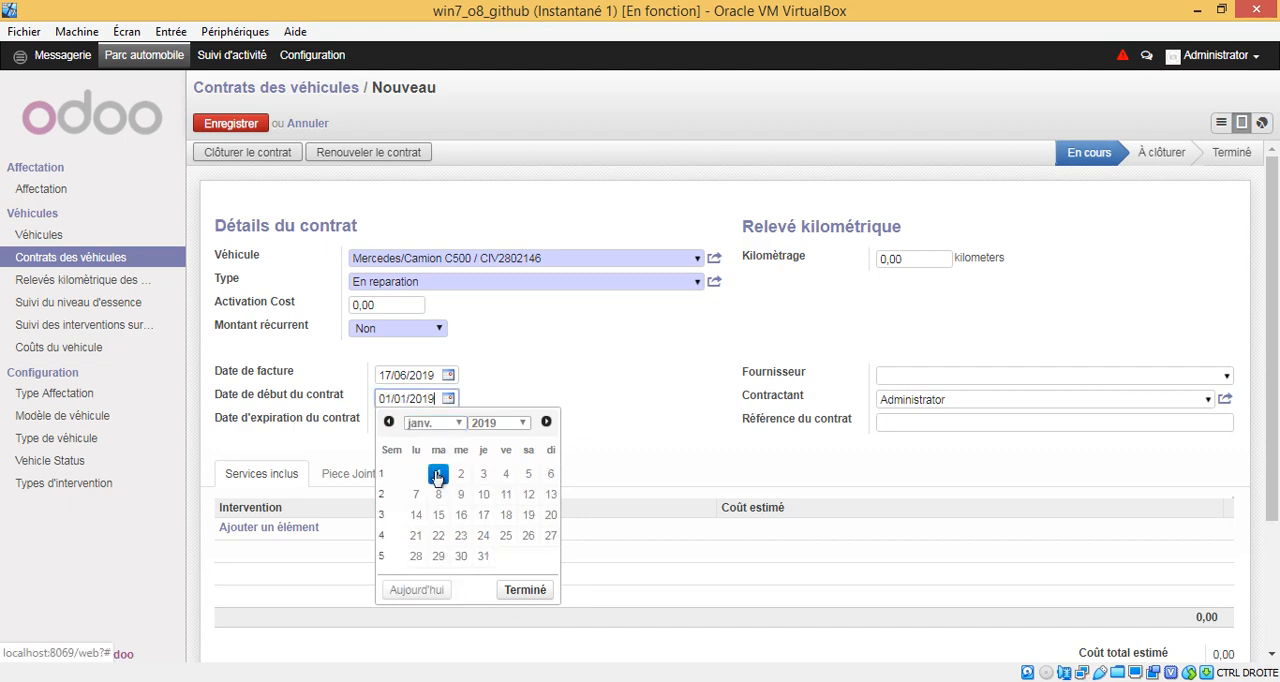
Step: Set the contract's expiration date to 15/06/2019
{"action": "left_click", "coordinate": [449, 422]}
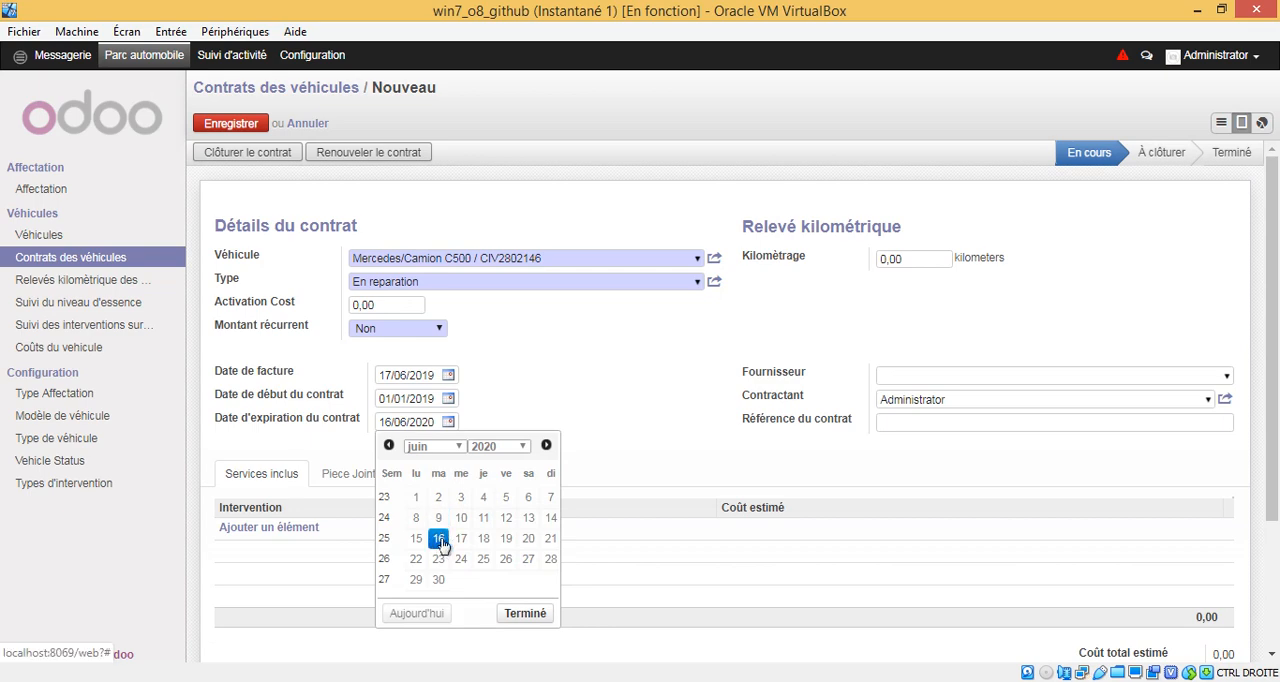
{"action": "left_click", "coordinate": [506, 538]}
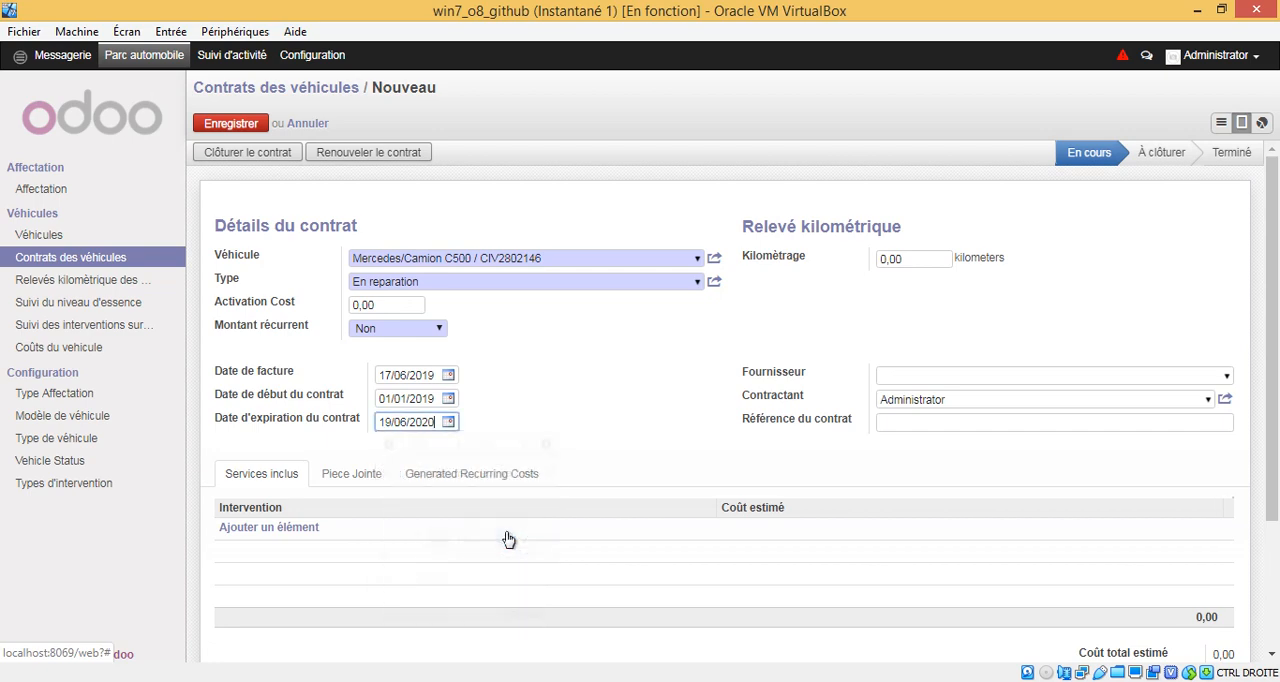
{"action": "left_click", "coordinate": [448, 421]}
{"action": "left_click", "coordinate": [478, 450]}
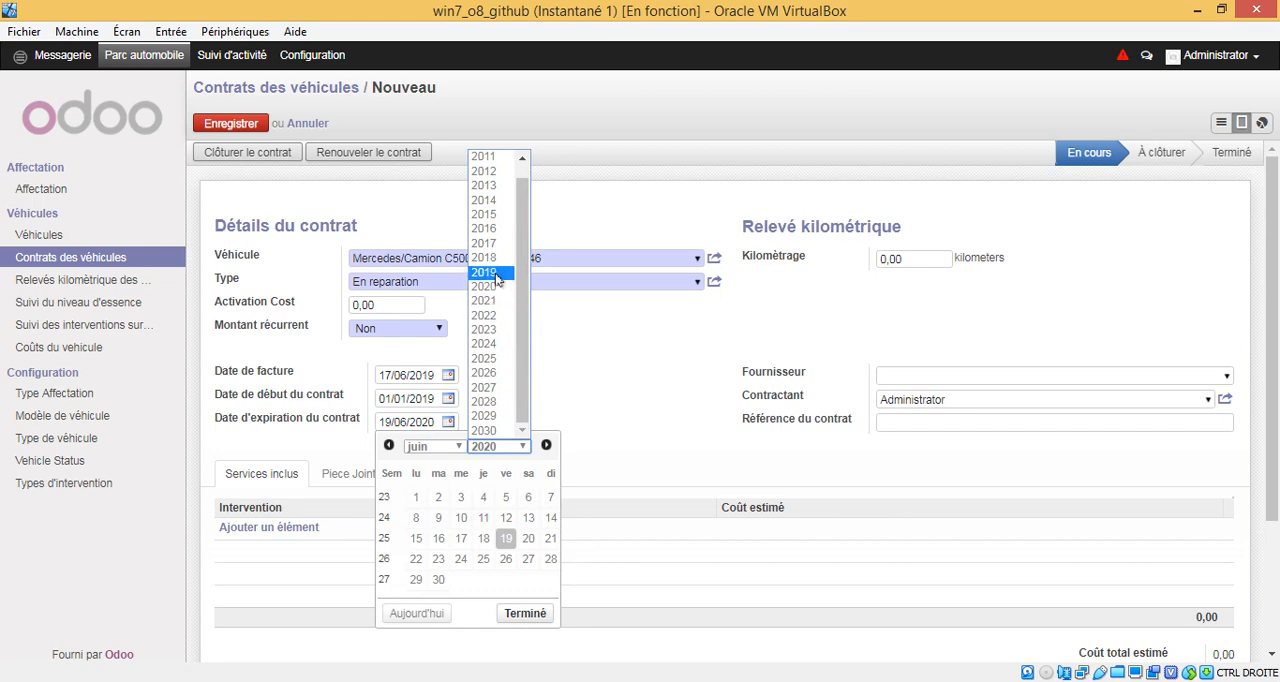
{"action": "left_click", "coordinate": [486, 272]}
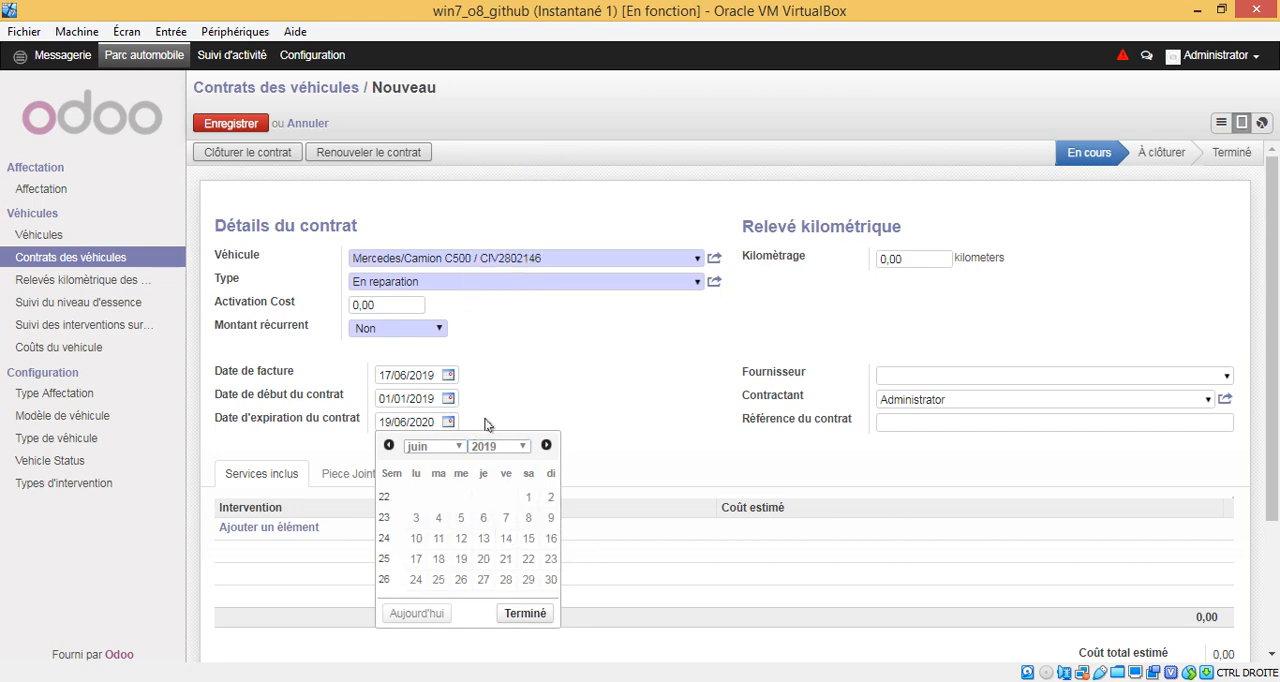
{"action": "left_click", "coordinate": [528, 538]}
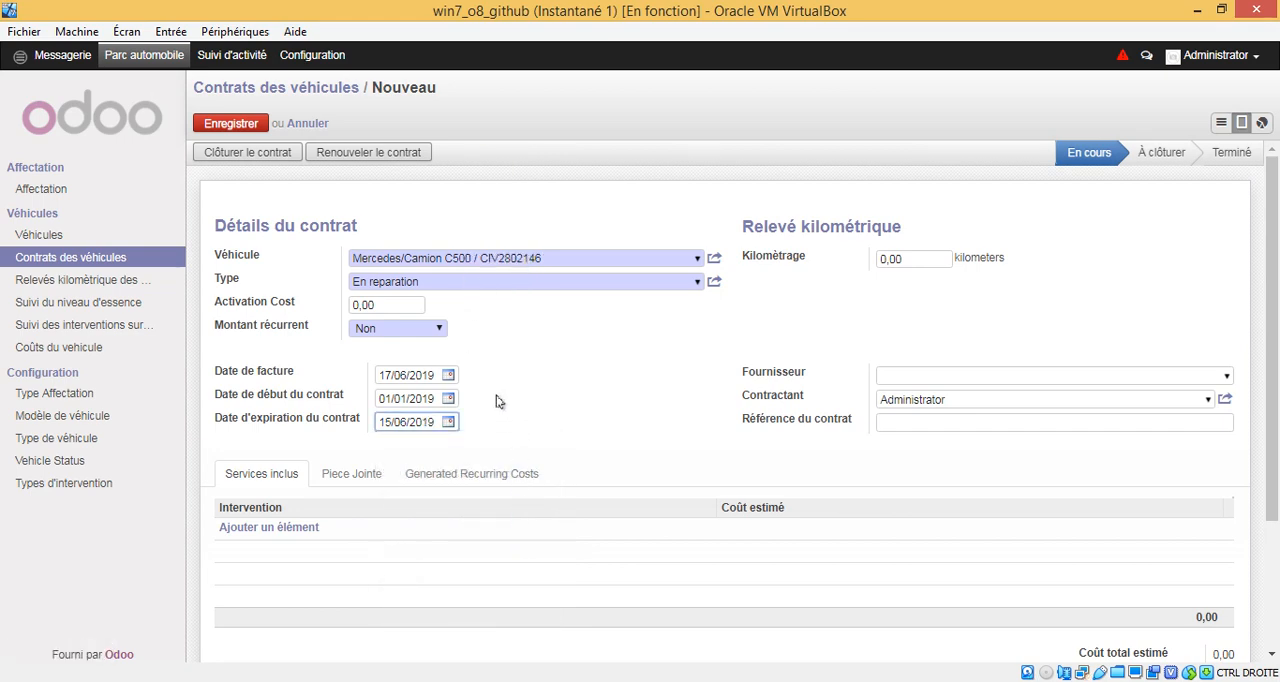
Step: Change the new contract's expiration date to 22/06/2019
{"action": "left_click", "coordinate": [447, 423]}
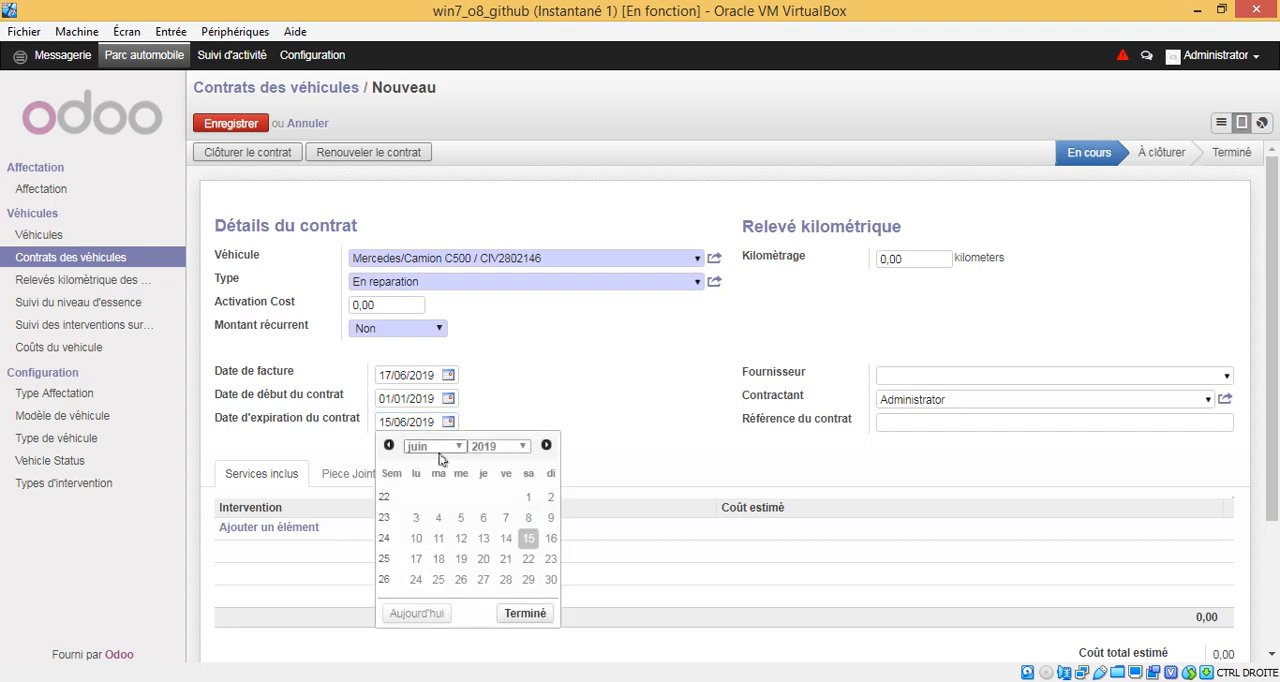
{"action": "left_click", "coordinate": [528, 559]}
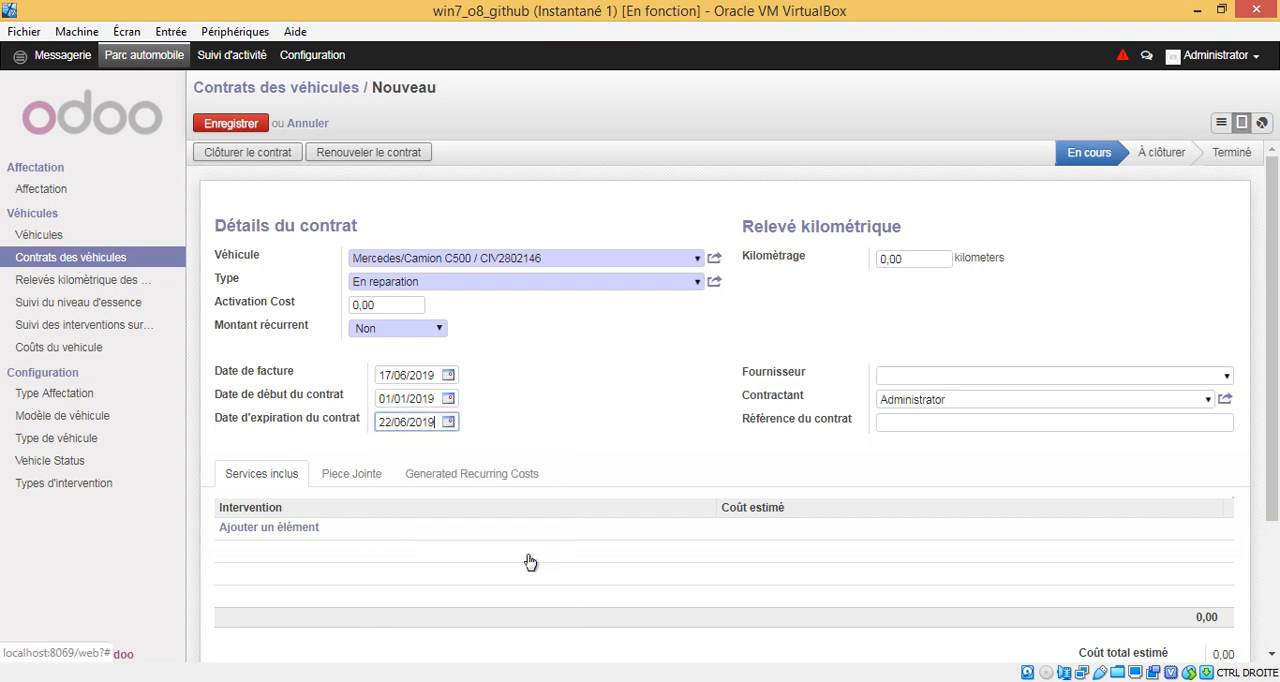
{"action": "left_click", "coordinate": [521, 378]}
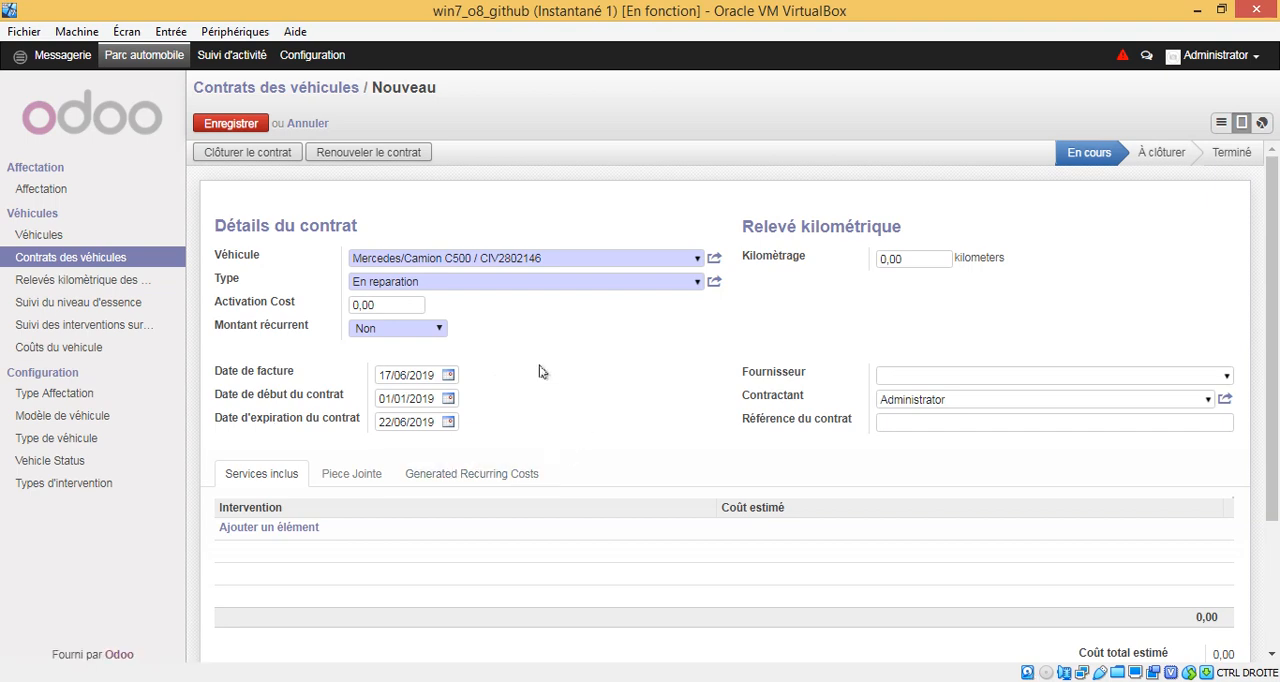
Step: Create a new supplier named TOTAL, marked as a company, and assign it to the contract
{"action": "left_click", "coordinate": [1228, 380]}
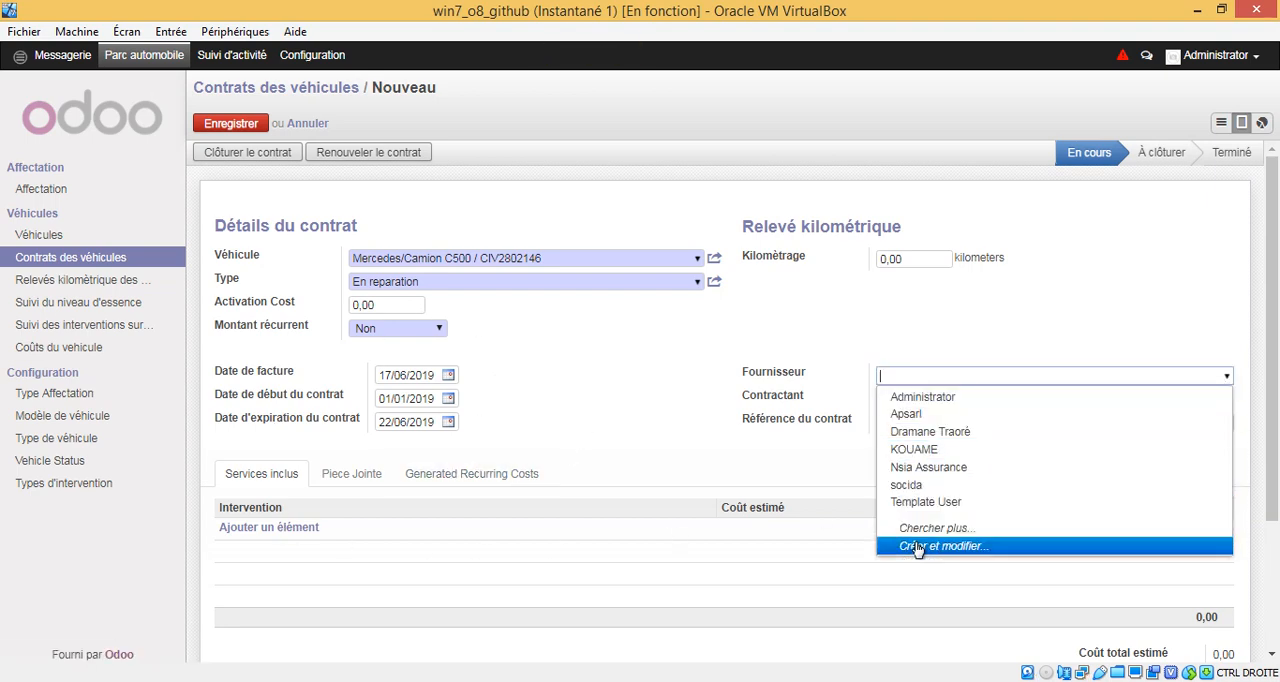
{"action": "left_click", "coordinate": [930, 546]}
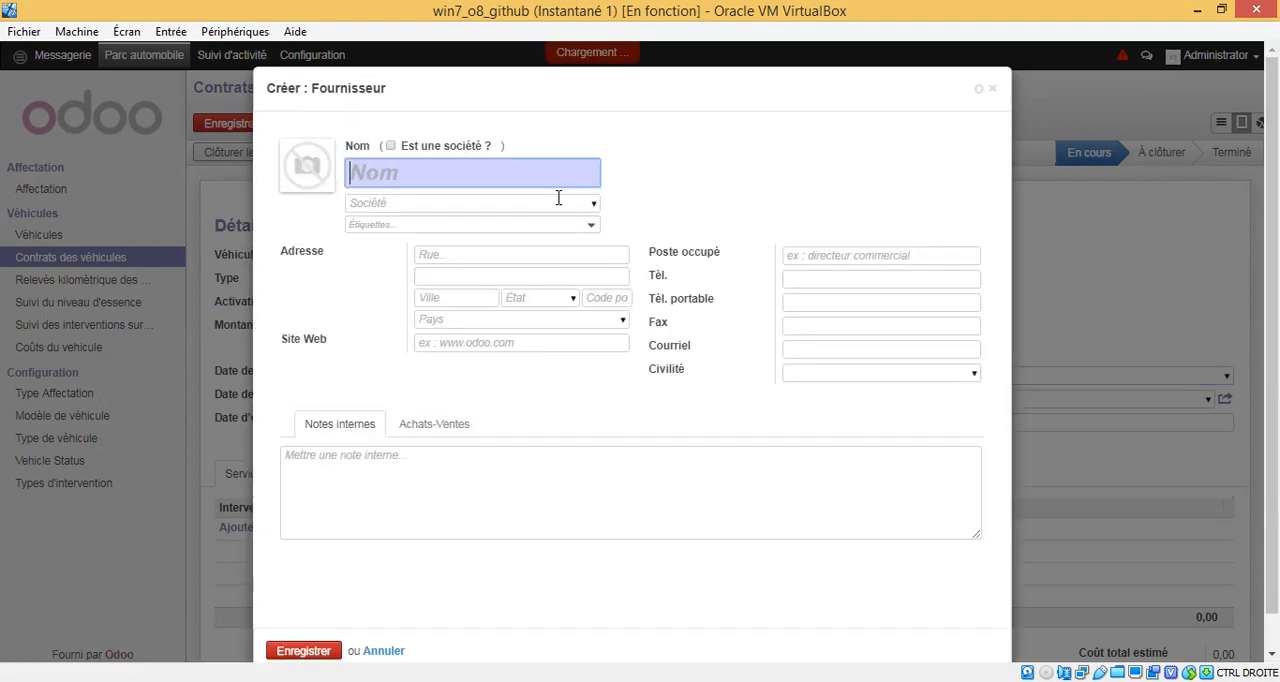
{"action": "type", "text": "TO"}
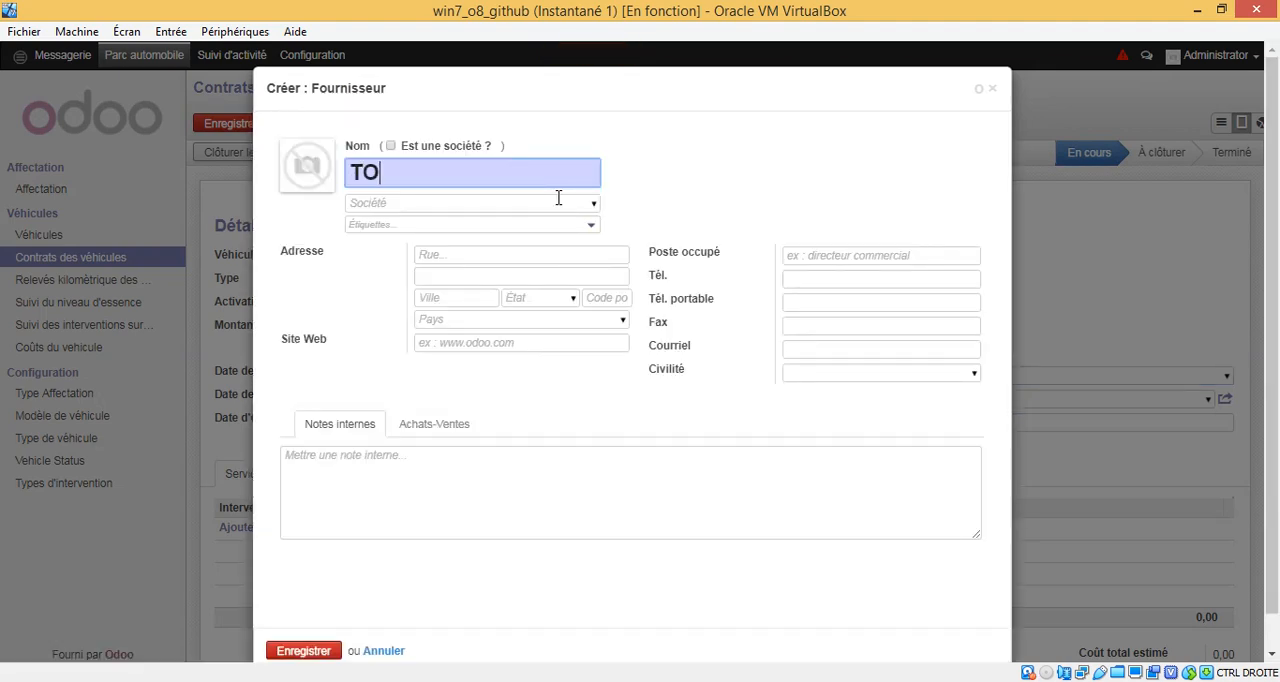
{"action": "type", "text": "TAL"}
{"action": "left_click", "coordinate": [465, 146]}
{"action": "left_click", "coordinate": [313, 531]}
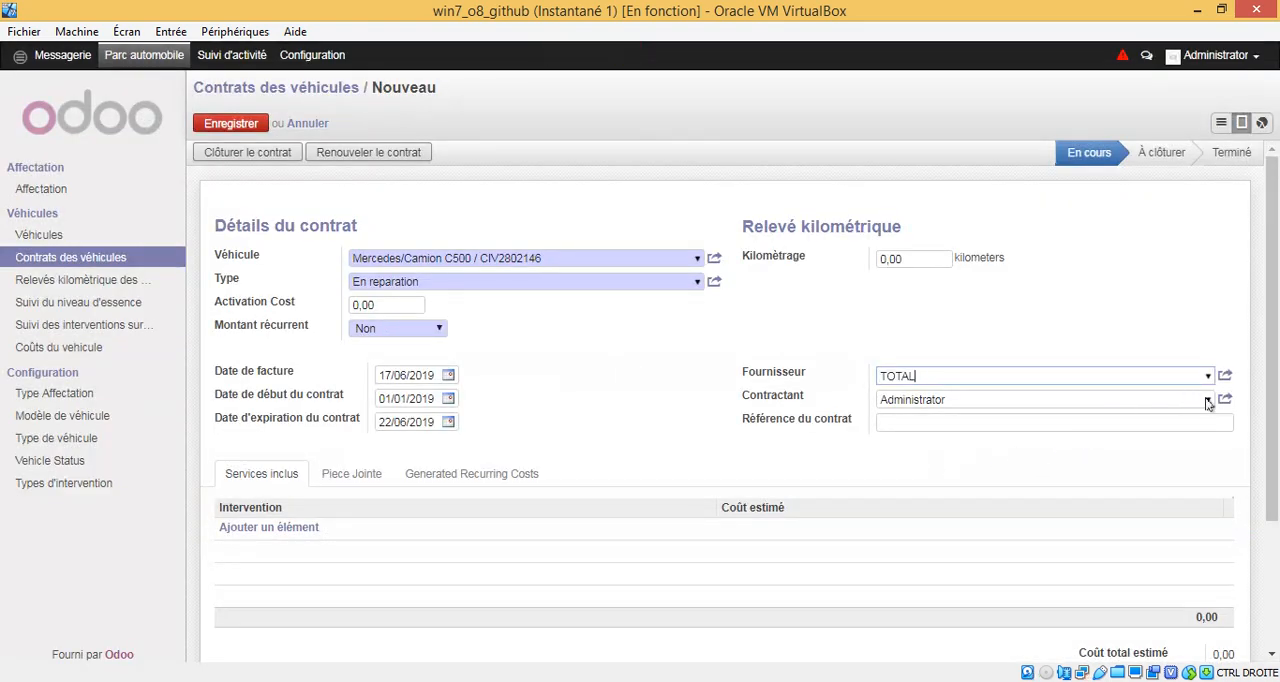
Step: Set the contractor to Apsarl and enter Vidange as the contract reference
{"action": "left_click", "coordinate": [1208, 401]}
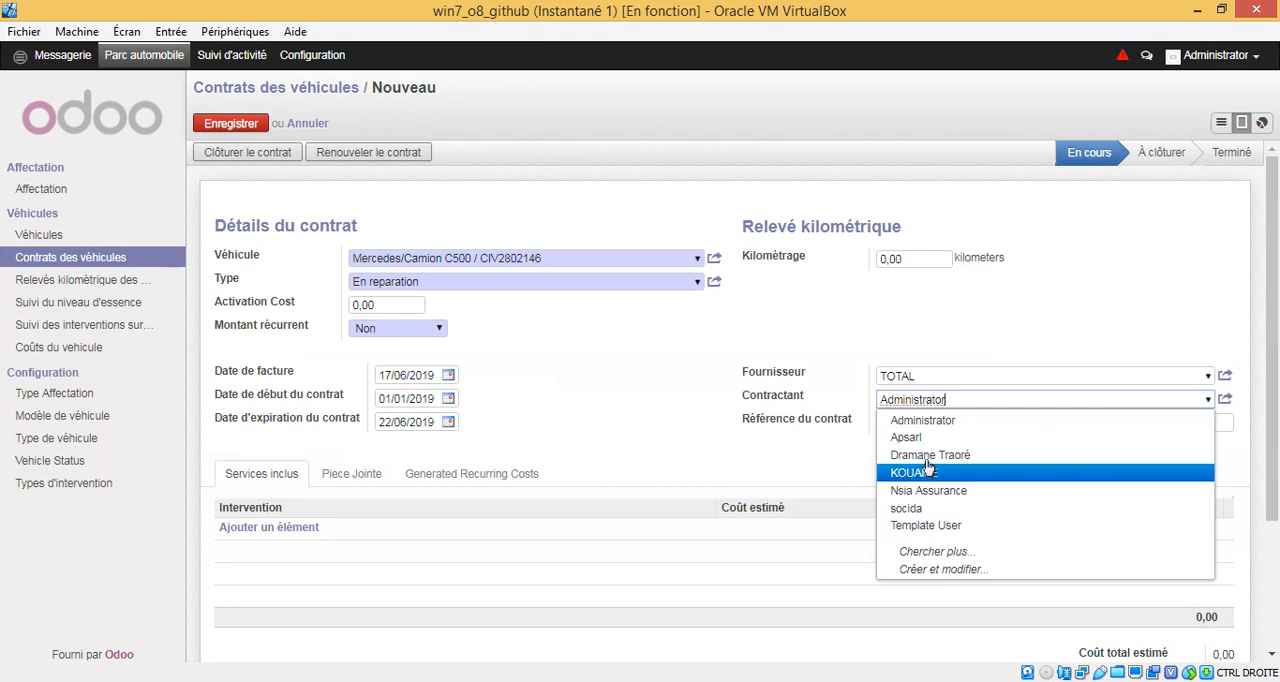
{"action": "left_click", "coordinate": [906, 437]}
{"action": "left_click", "coordinate": [968, 422]}
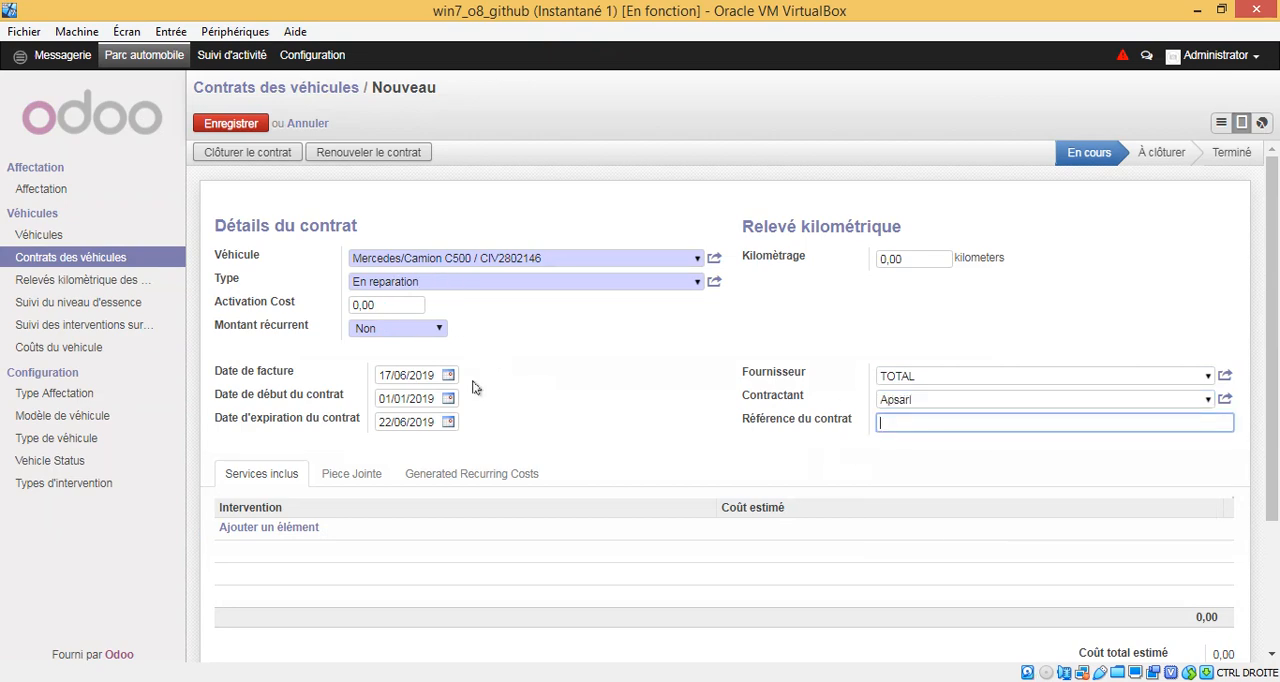
{"action": "left_click", "coordinate": [287, 530]}
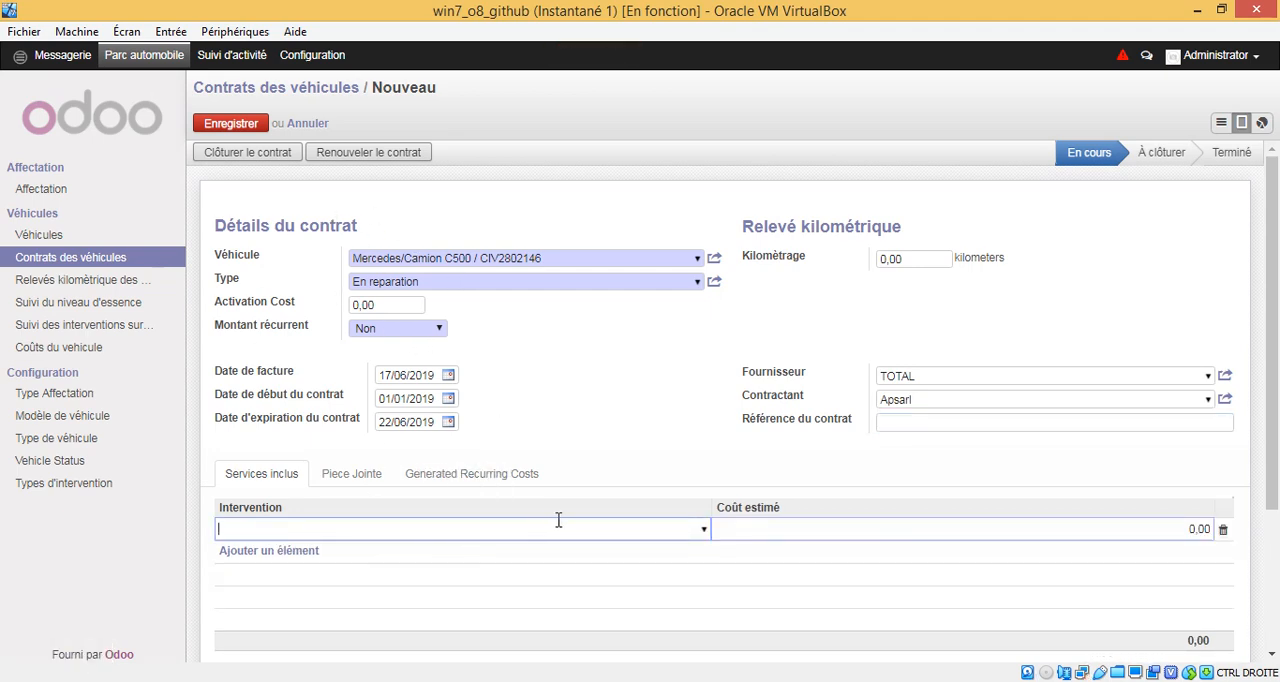
{"action": "left_click", "coordinate": [911, 424]}
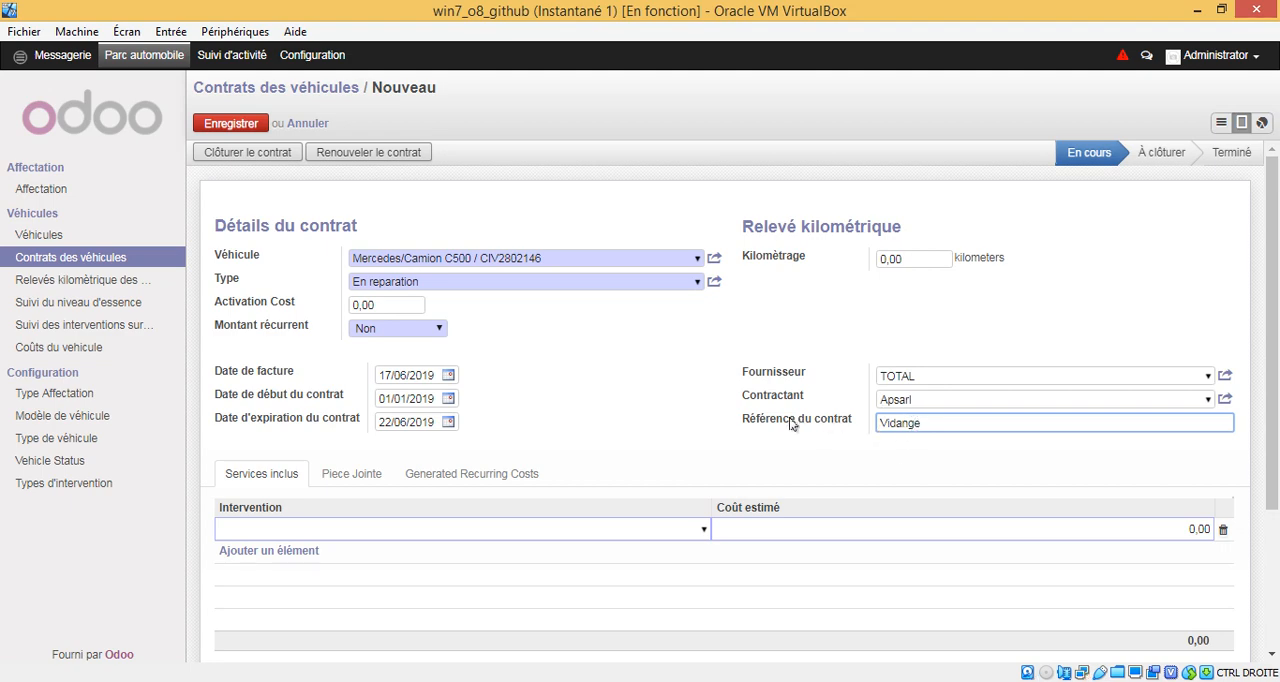
Step: Add the Vidange intervention to the included services with an estimated cost of 25000, and save the contract
{"action": "left_click", "coordinate": [309, 533]}
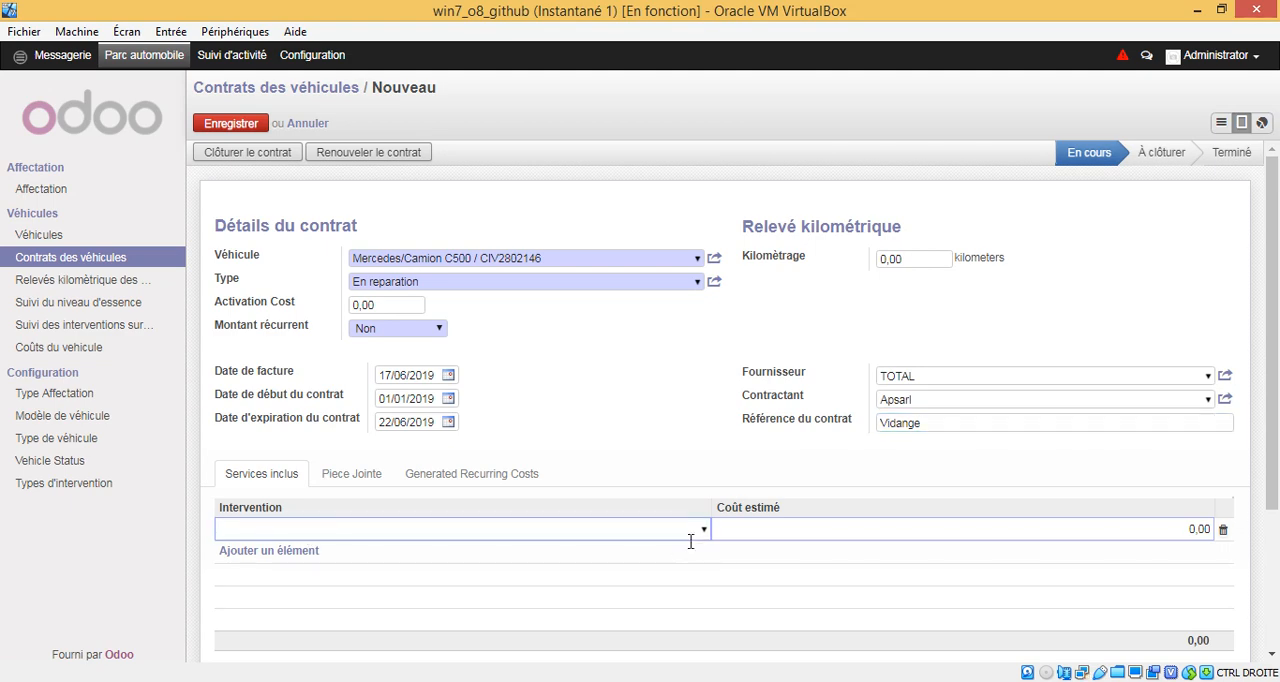
{"action": "type", "text": "V"}
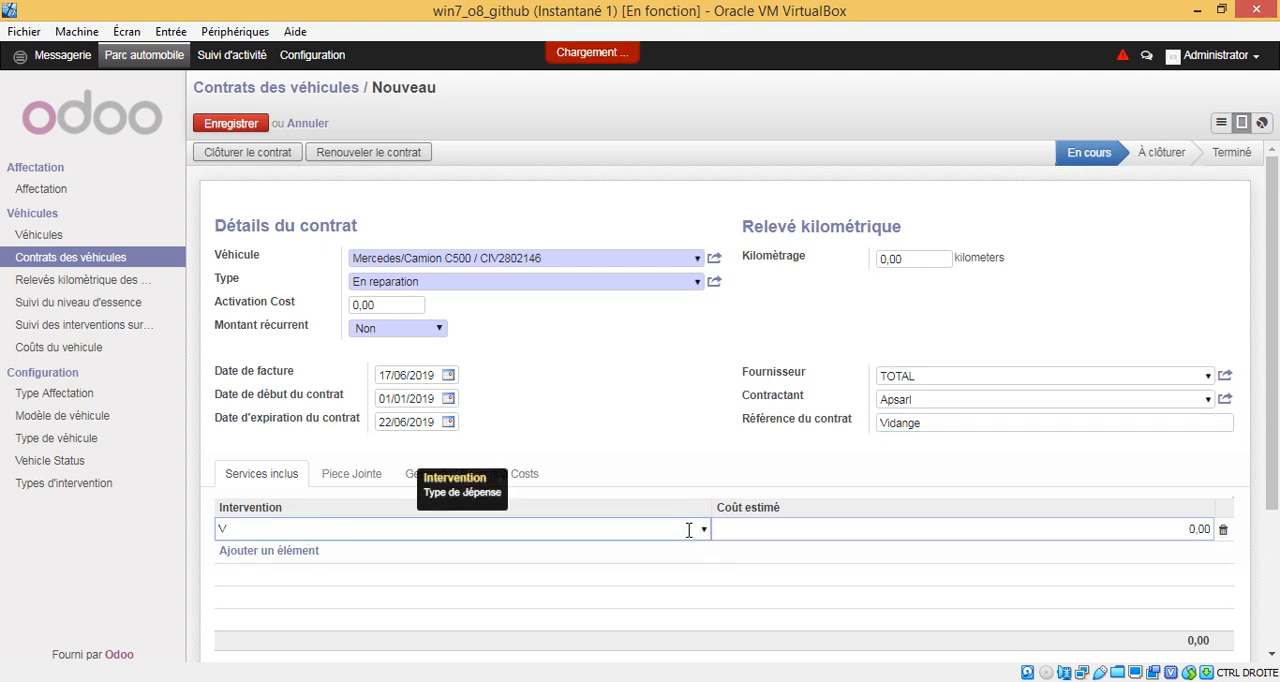
{"action": "type", "text": "idange"}
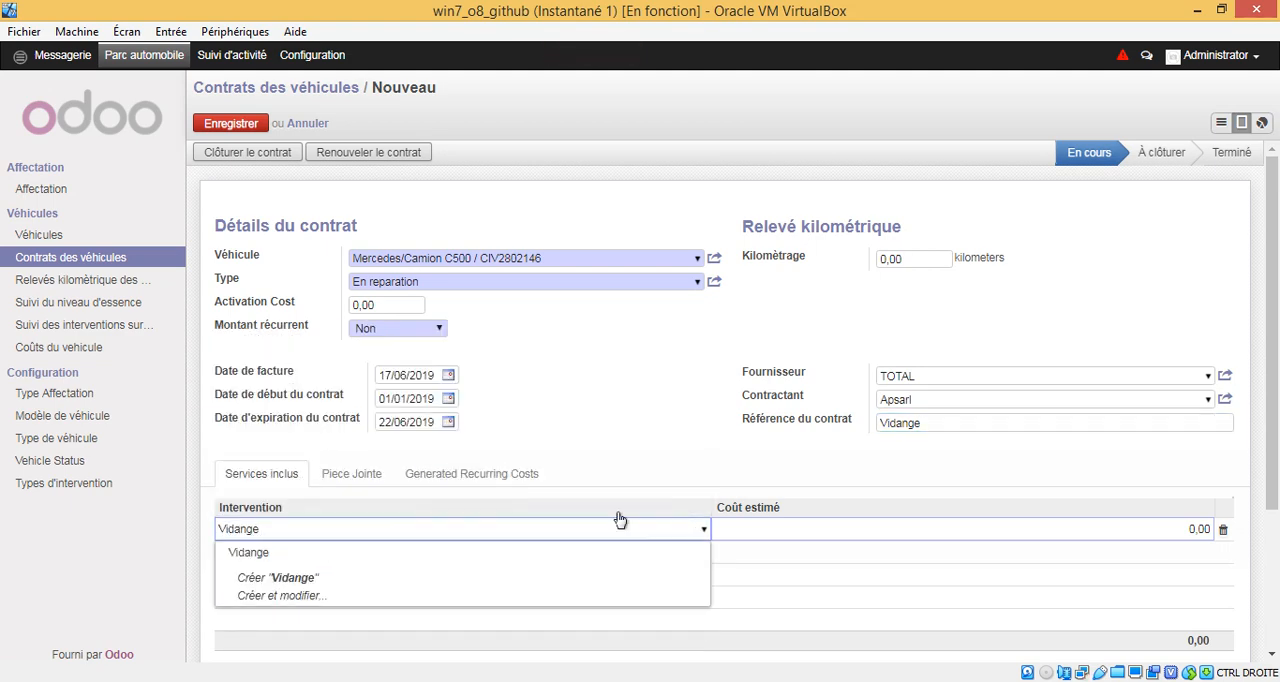
{"action": "left_click", "coordinate": [618, 555]}
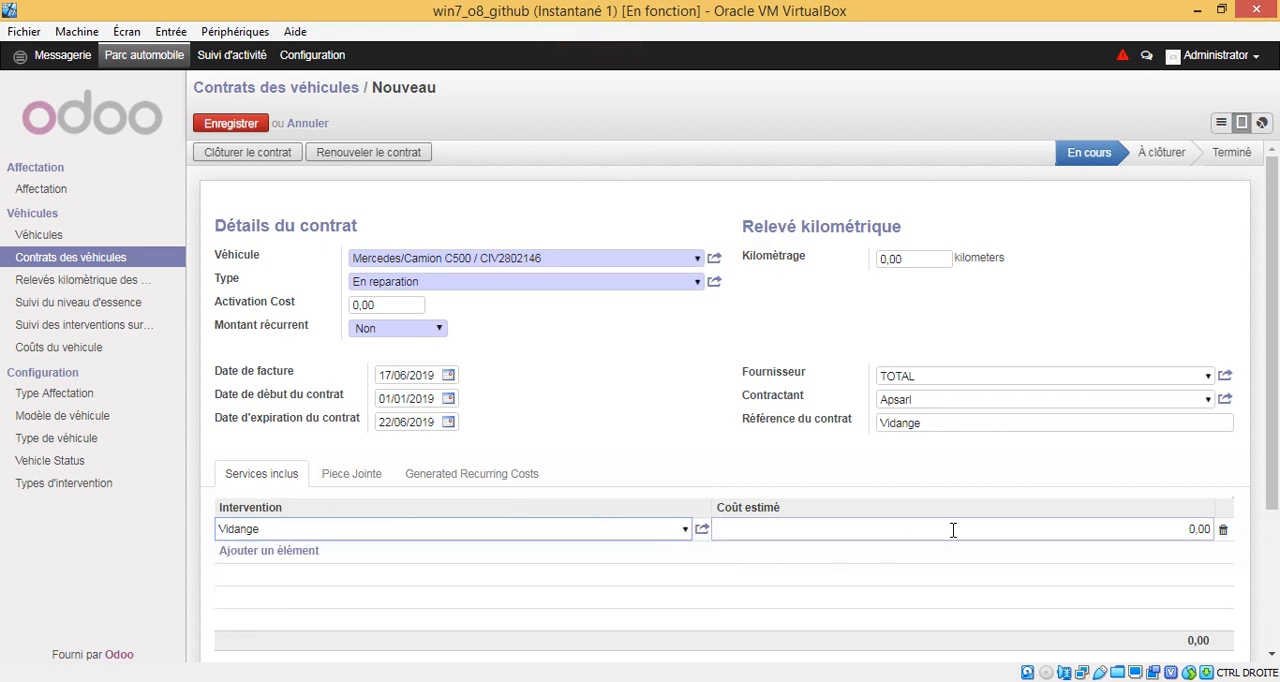
{"action": "left_click", "coordinate": [1207, 530]}
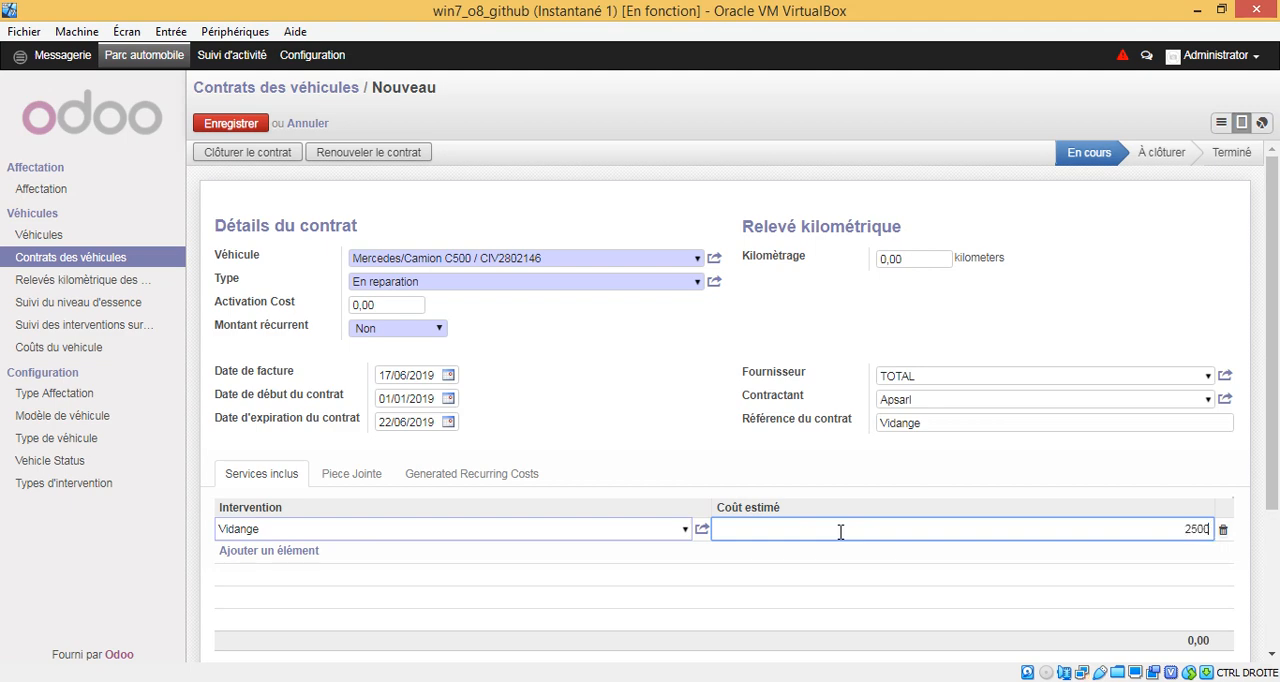
{"action": "left_click", "coordinate": [590, 348]}
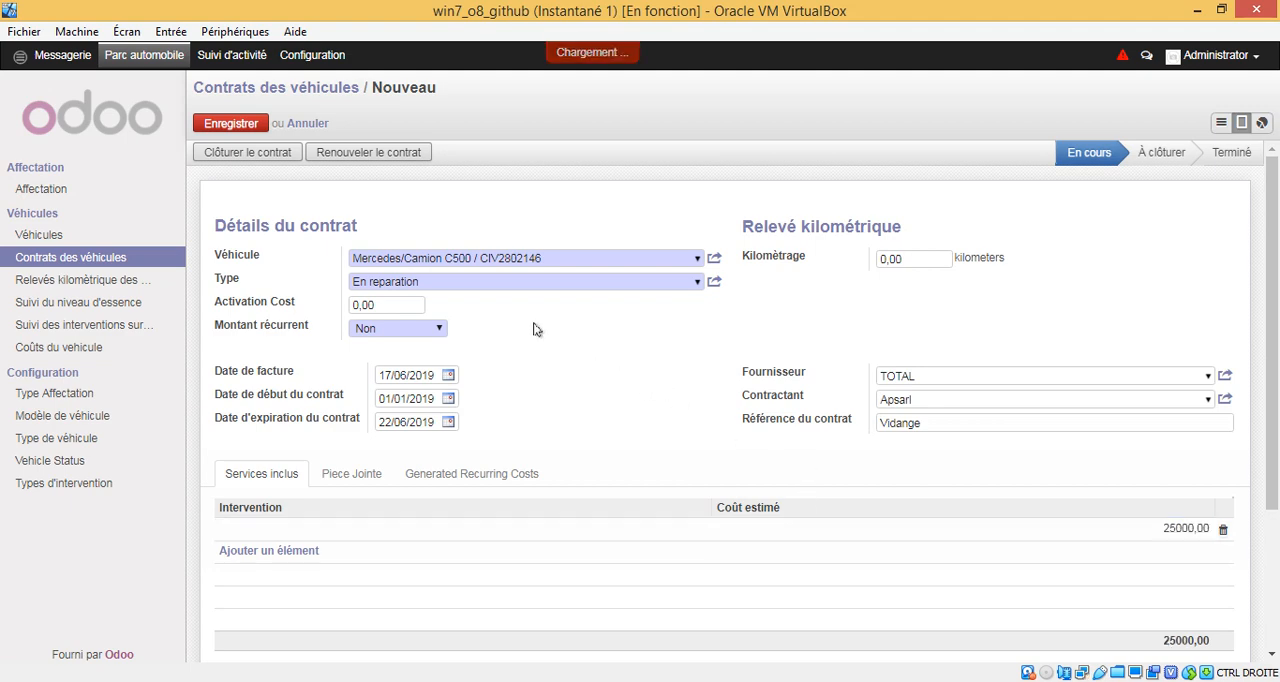
{"action": "left_click", "coordinate": [250, 125]}
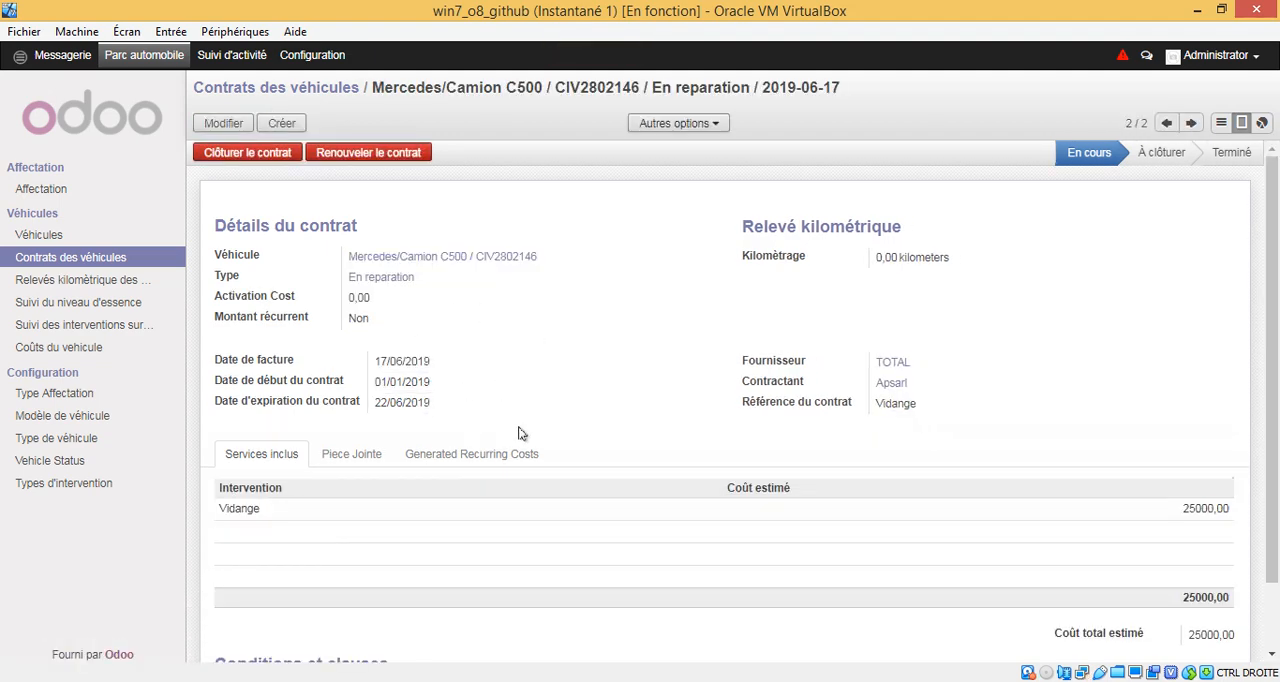
Step: Review the saved En reparation contract in the vehicle contracts list and in its own record
{"action": "left_click", "coordinate": [255, 88]}
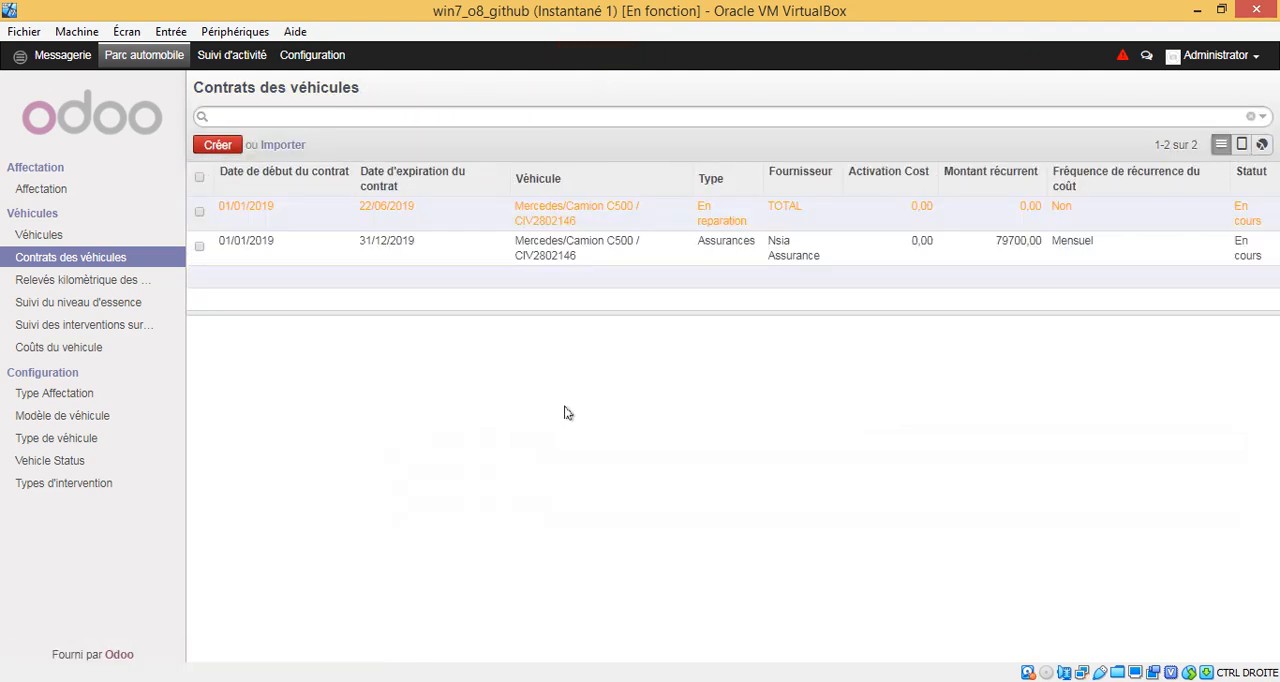
{"action": "left_click", "coordinate": [390, 210]}
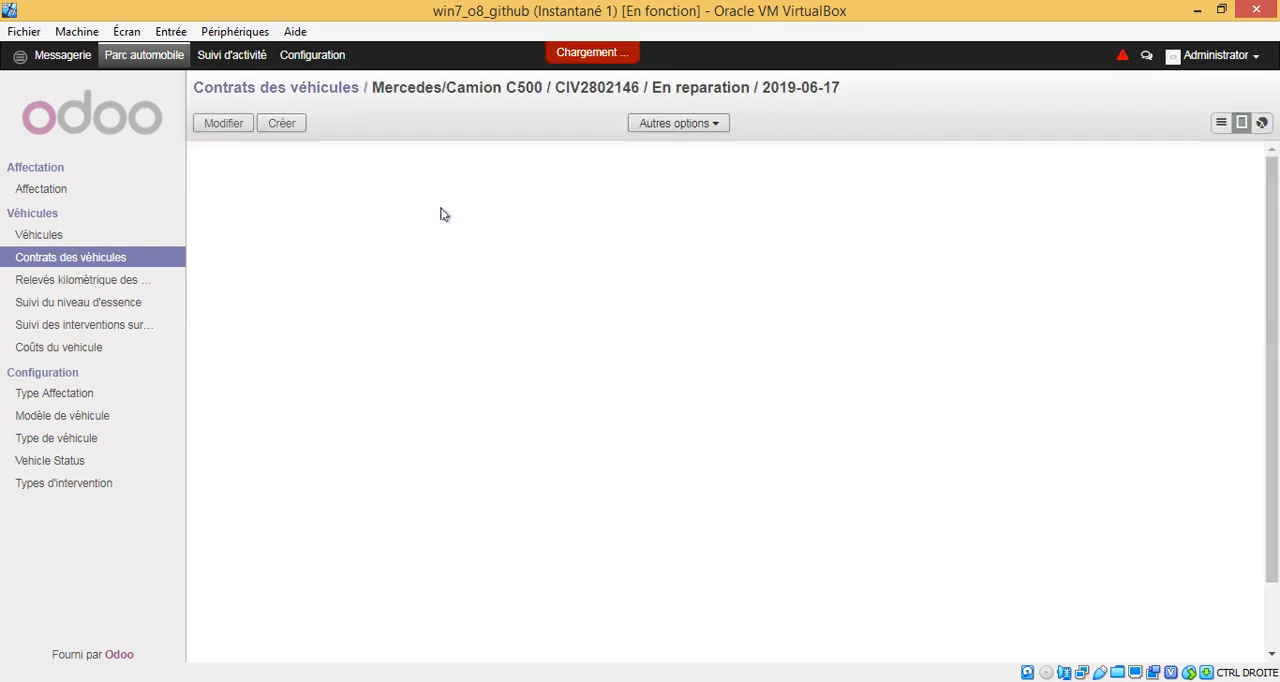
{"action": "left_click", "coordinate": [276, 88]}
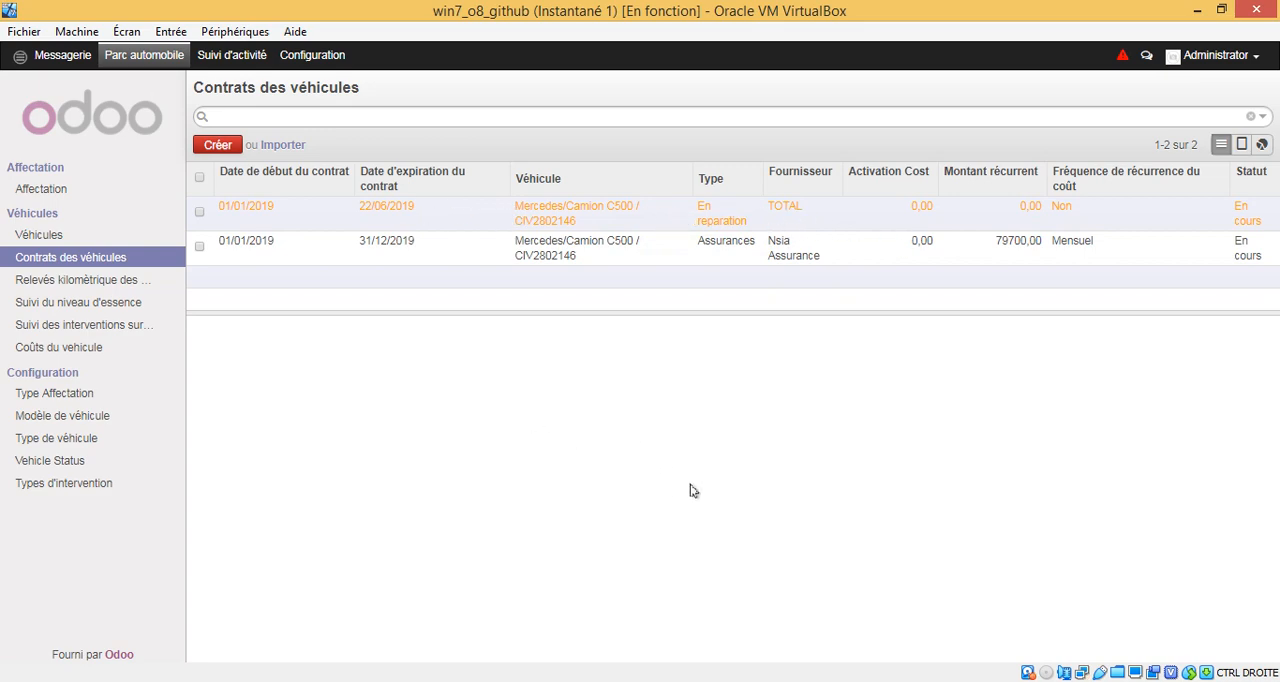
Step: Edit the En reparation contract, giving it a newly created type named Vidange in the Contrat category, and save it
{"action": "left_click", "coordinate": [726, 210]}
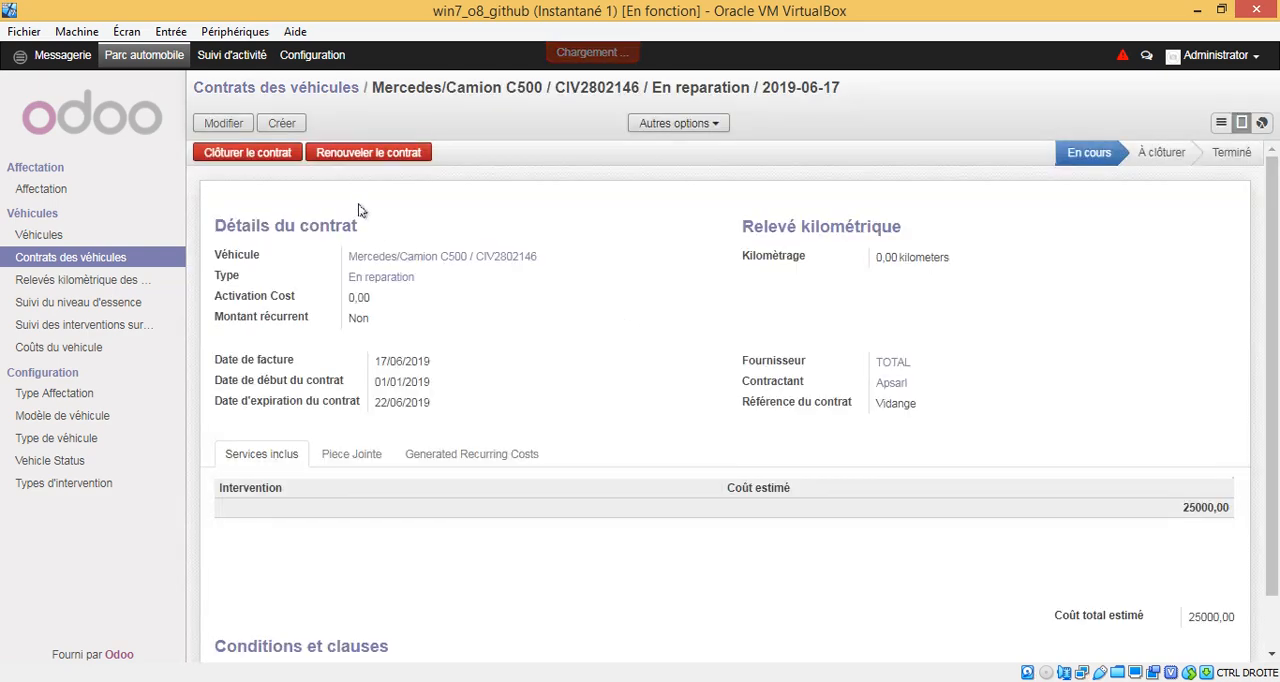
{"action": "left_click", "coordinate": [224, 123]}
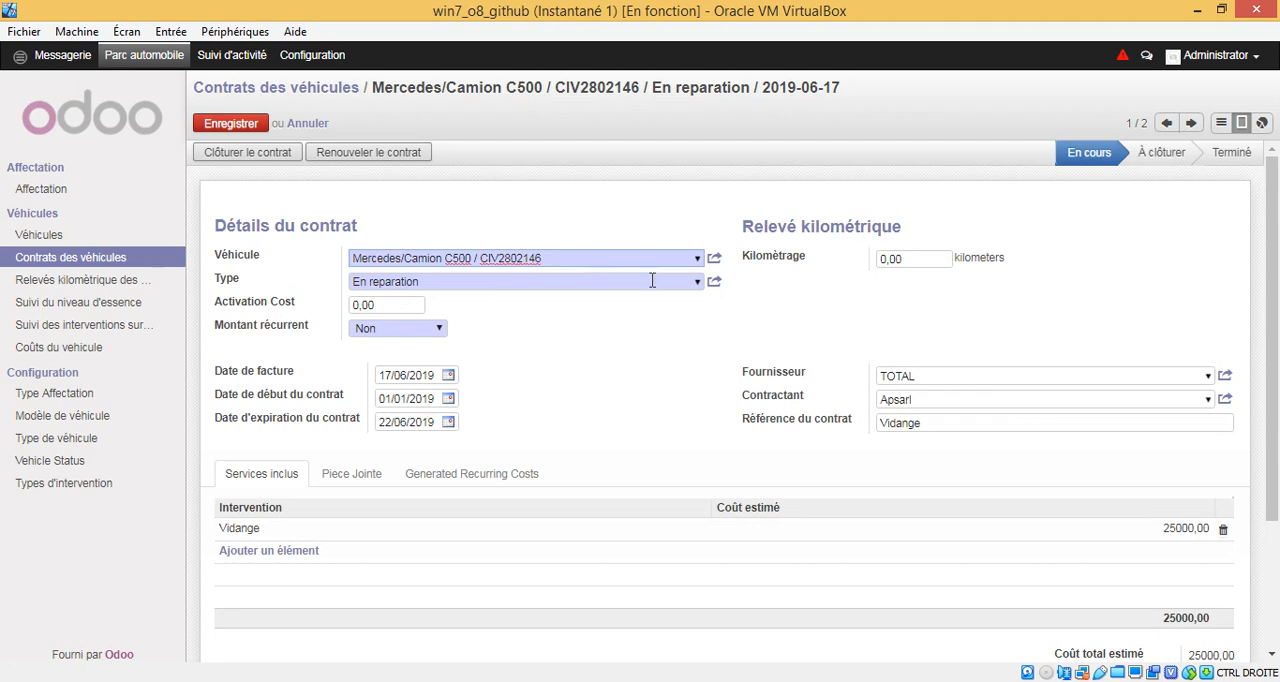
{"action": "left_click", "coordinate": [695, 283]}
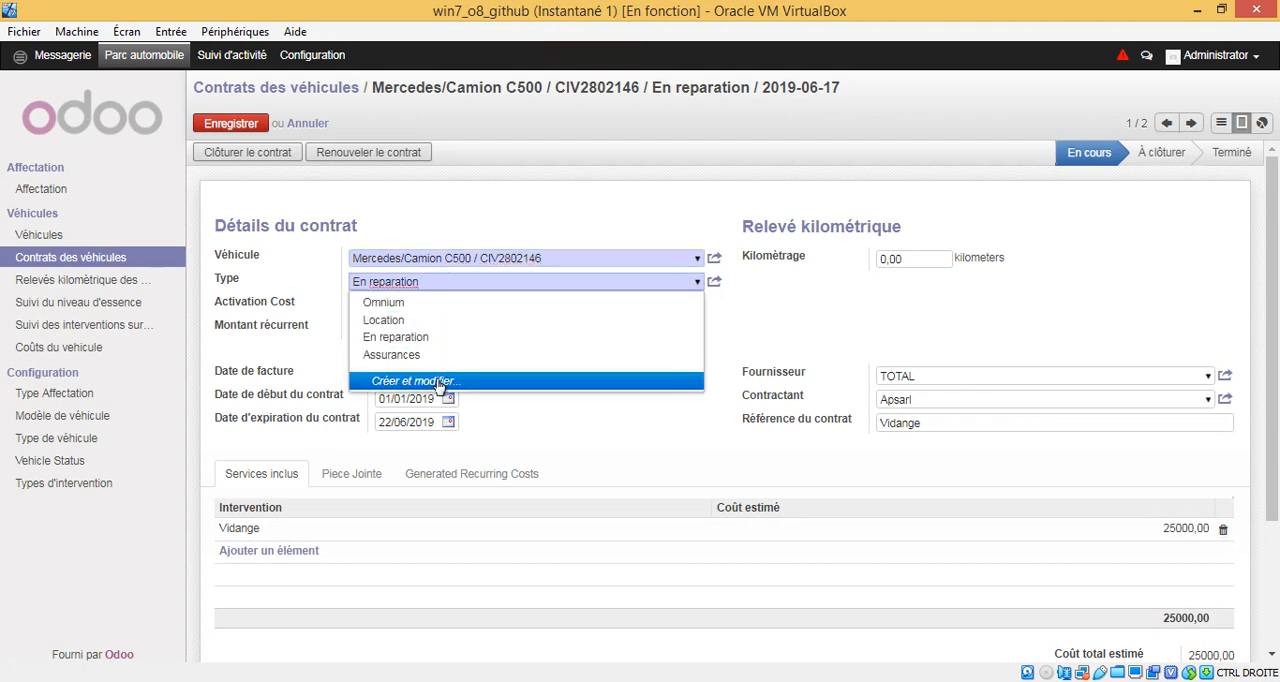
{"action": "left_click", "coordinate": [440, 383]}
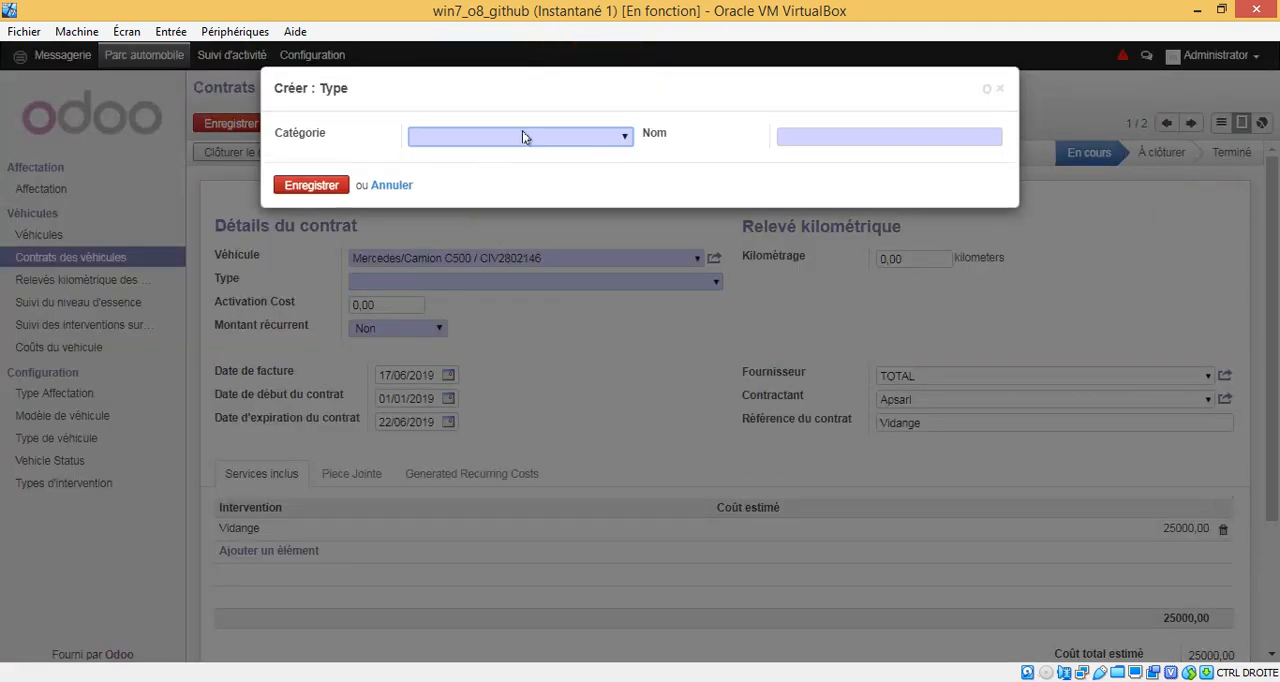
{"action": "left_click", "coordinate": [522, 136]}
{"action": "left_click", "coordinate": [526, 167]}
{"action": "left_click", "coordinate": [830, 135]}
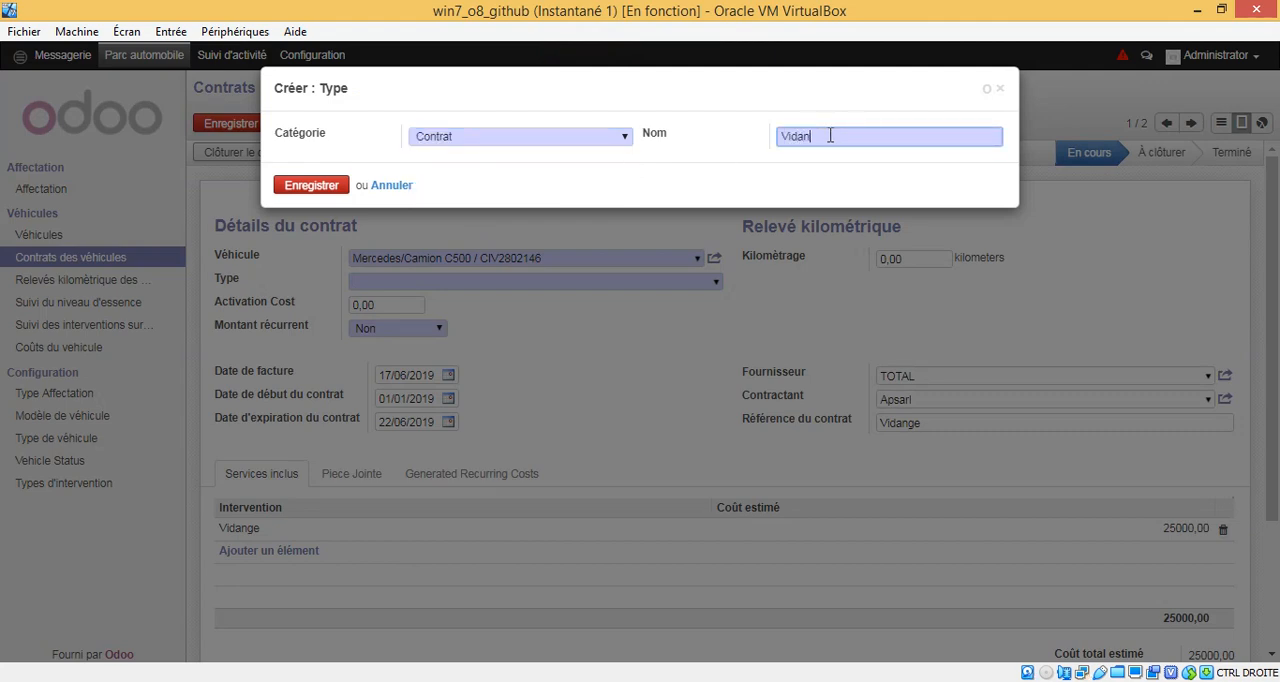
{"action": "left_click", "coordinate": [312, 185]}
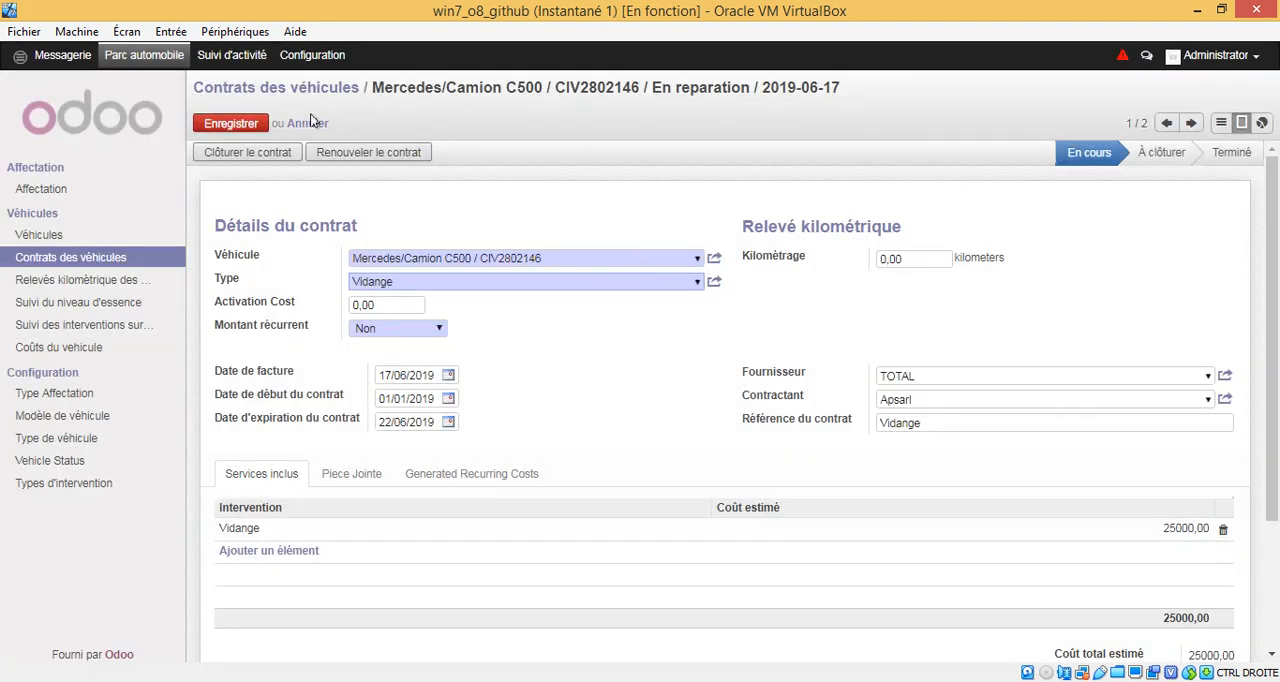
{"action": "left_click", "coordinate": [248, 125]}
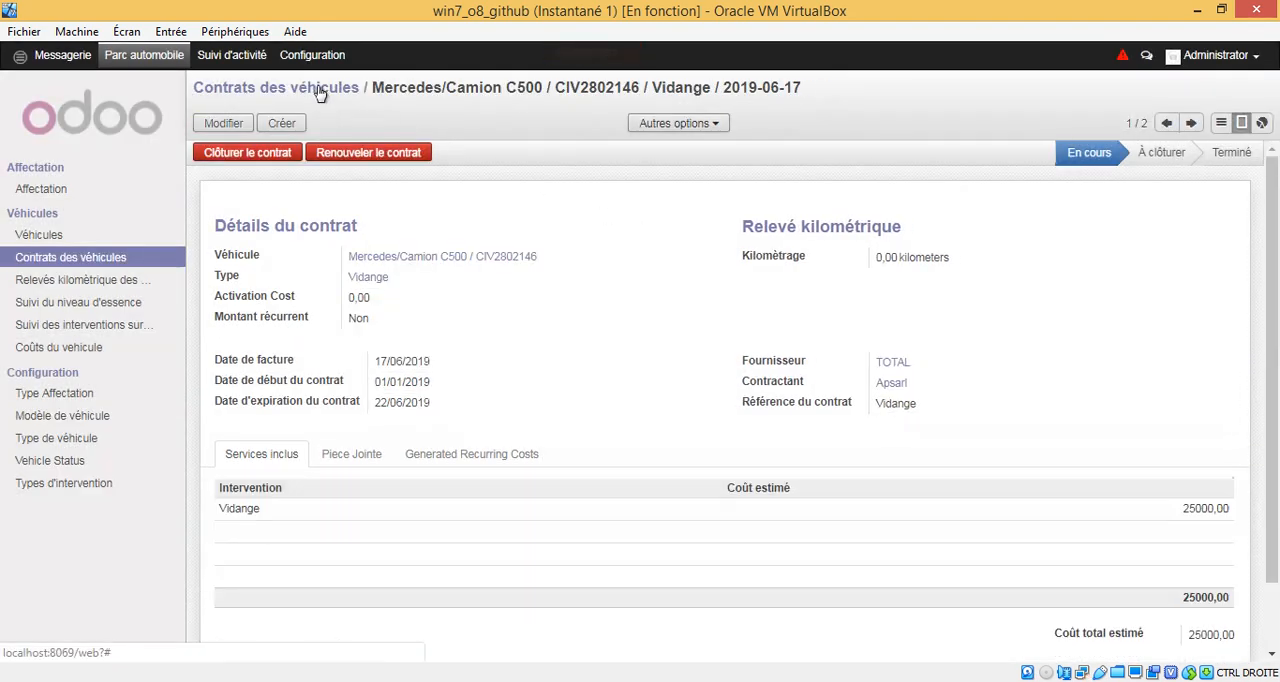
Step: Check the Vidange contract in the contracts list and in its detail record
{"action": "left_click", "coordinate": [320, 91]}
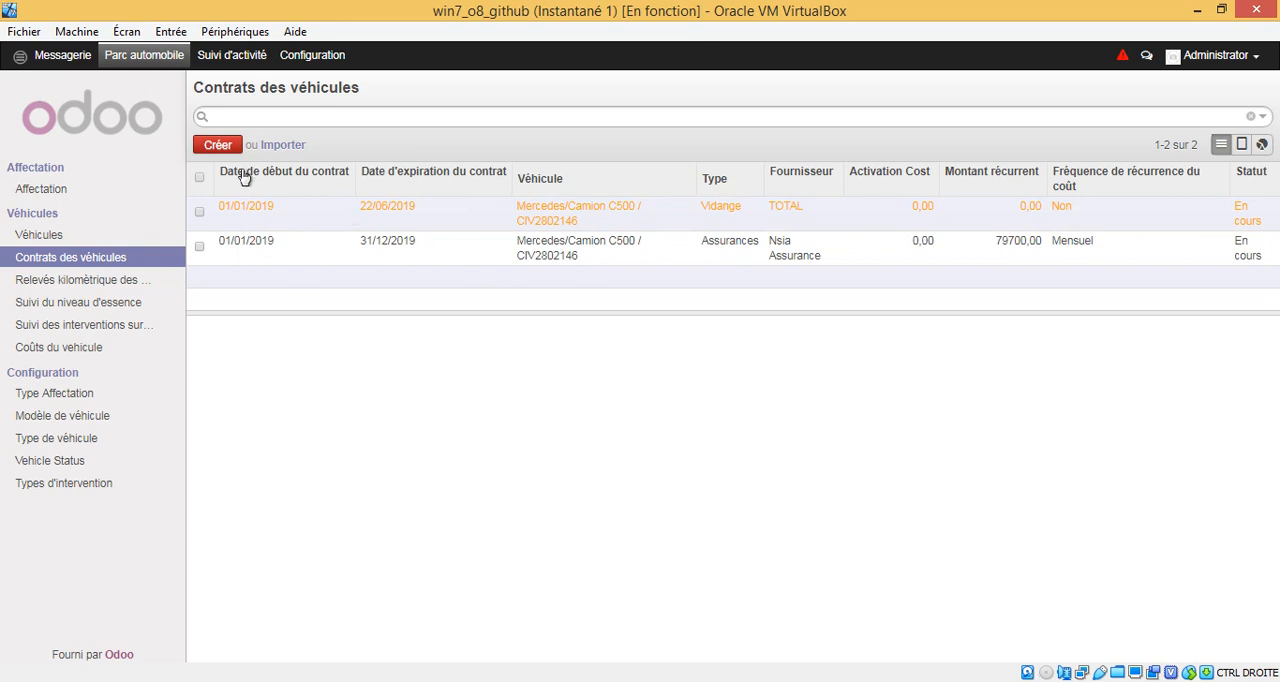
{"action": "left_click", "coordinate": [20, 57]}
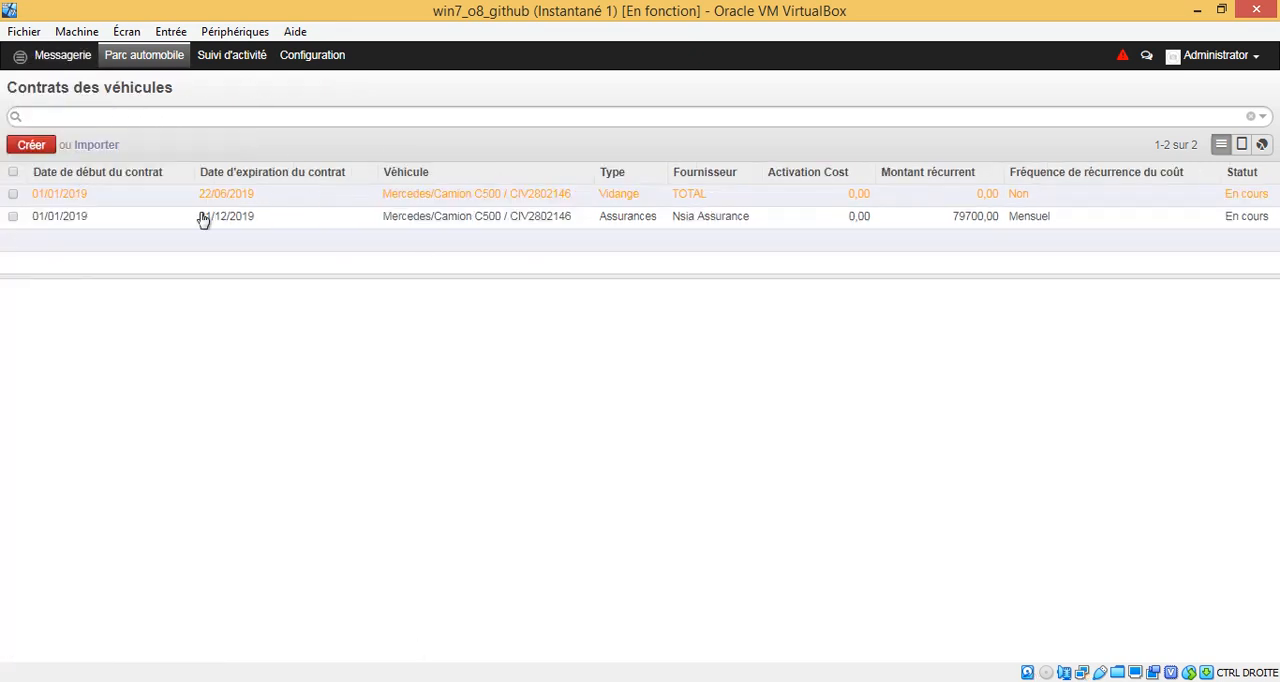
{"action": "left_click", "coordinate": [20, 57]}
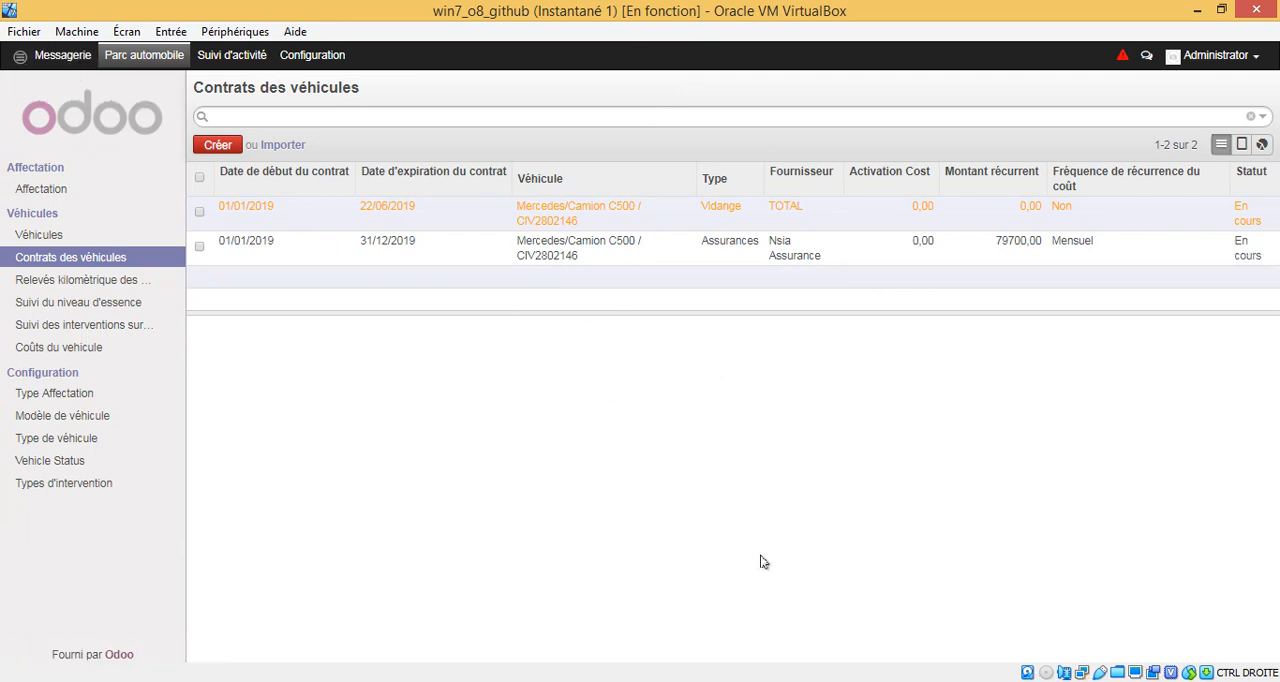
{"action": "left_click", "coordinate": [630, 213]}
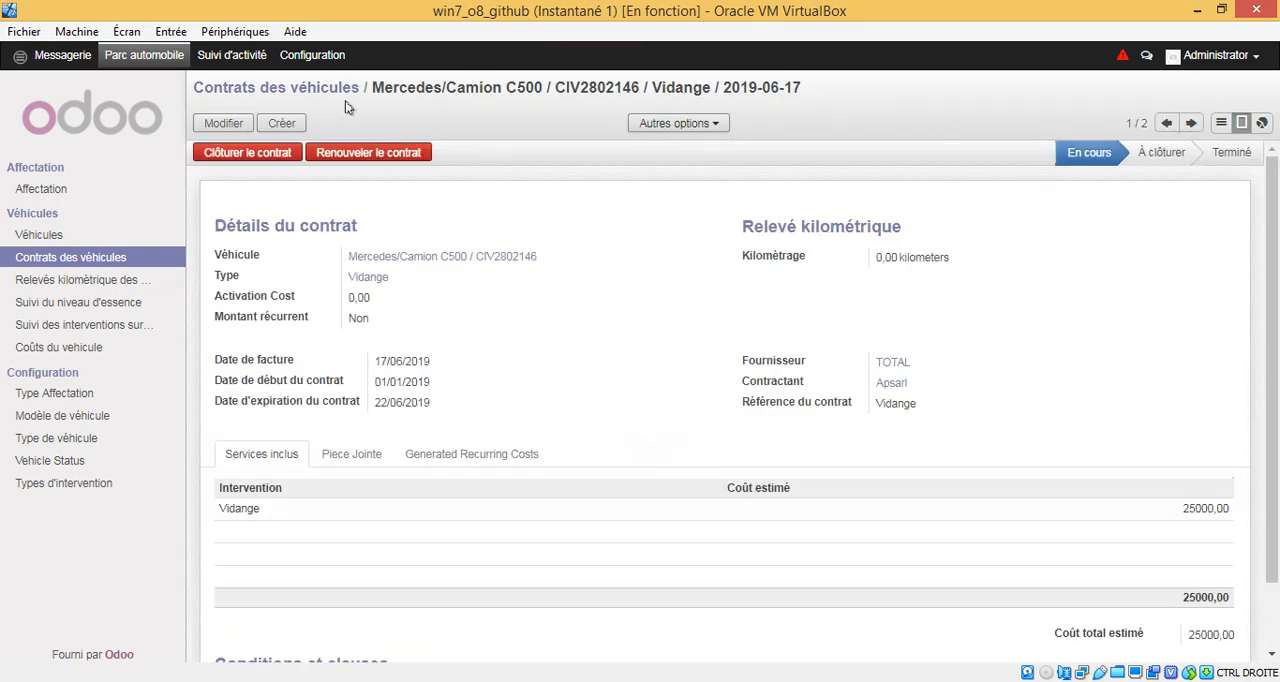
{"action": "left_click", "coordinate": [342, 90]}
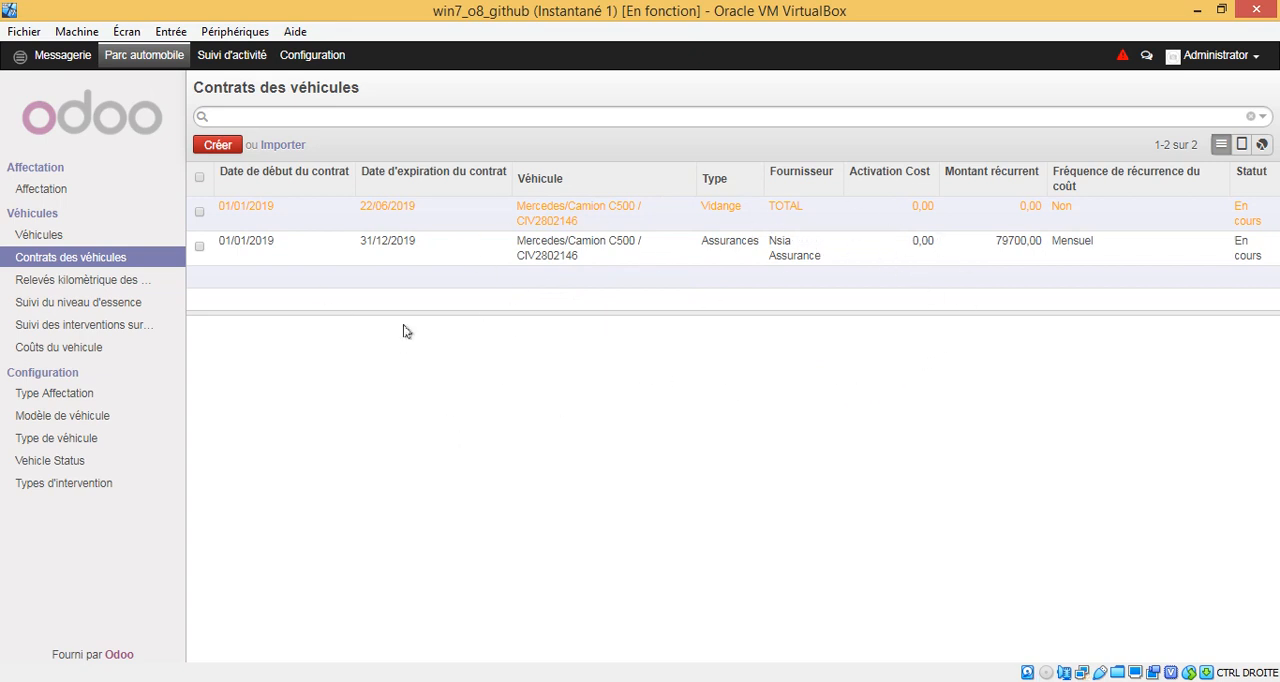
Step: Look through the configured intervention types and their categories
{"action": "left_click", "coordinate": [70, 484]}
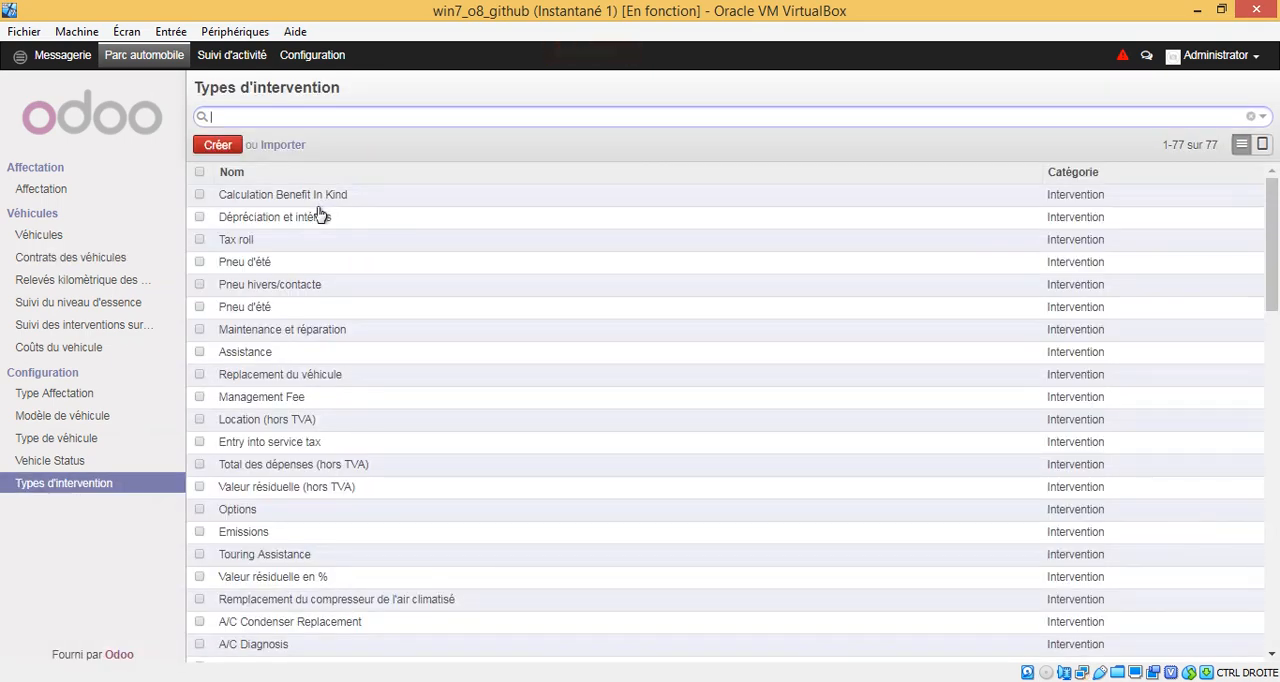
{"action": "left_click_drag", "start_coordinate": [1275, 197], "coordinate": [1246, 160]}
{"action": "left_click", "coordinate": [217, 145]}
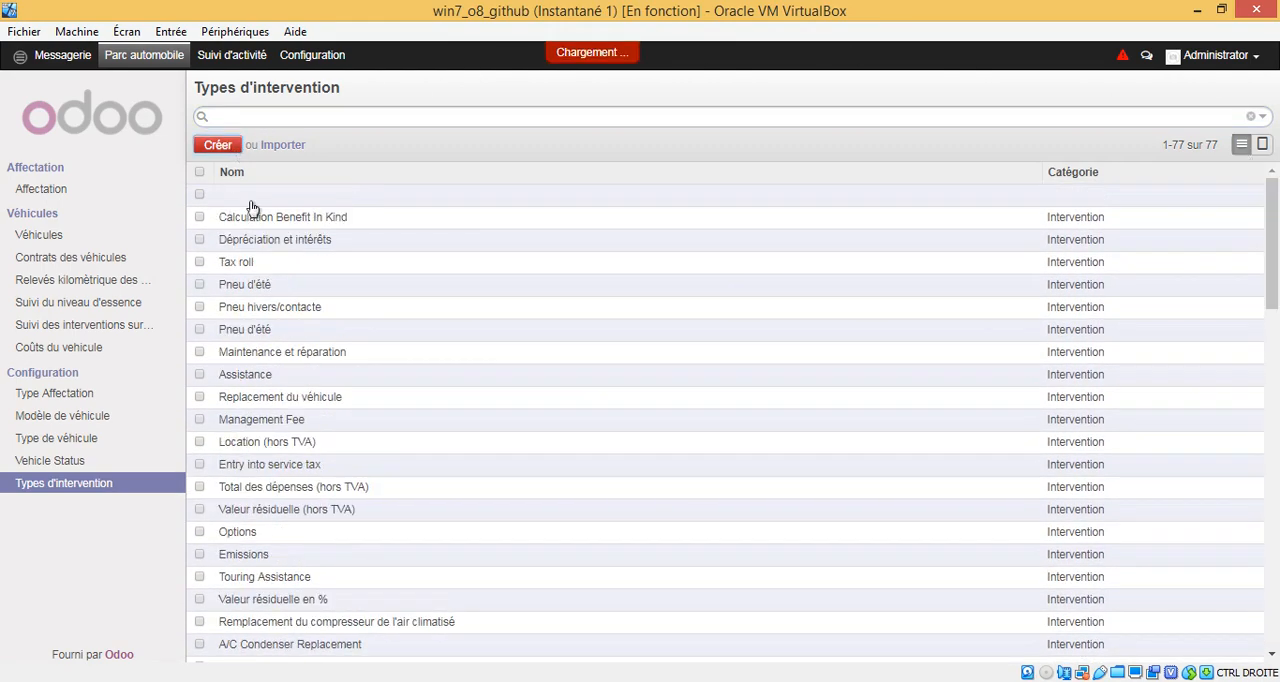
{"action": "left_click", "coordinate": [1255, 194]}
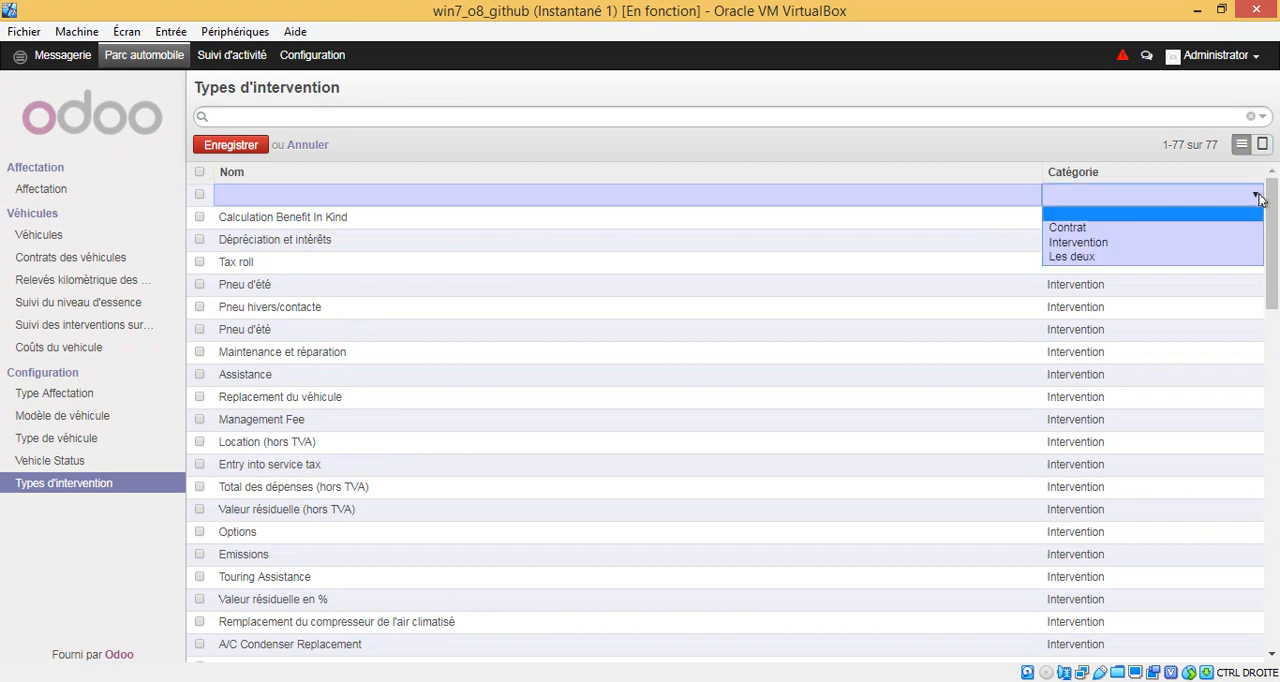
{"action": "left_click", "coordinate": [513, 196]}
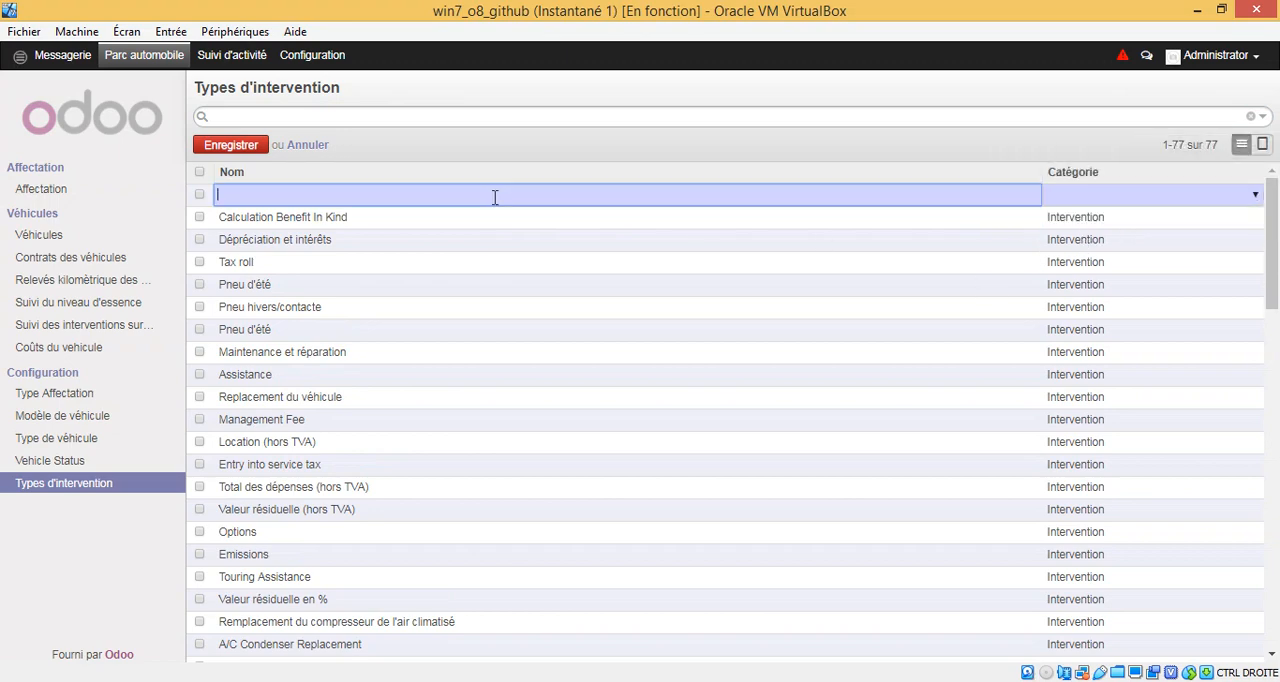
{"action": "left_click", "coordinate": [315, 148]}
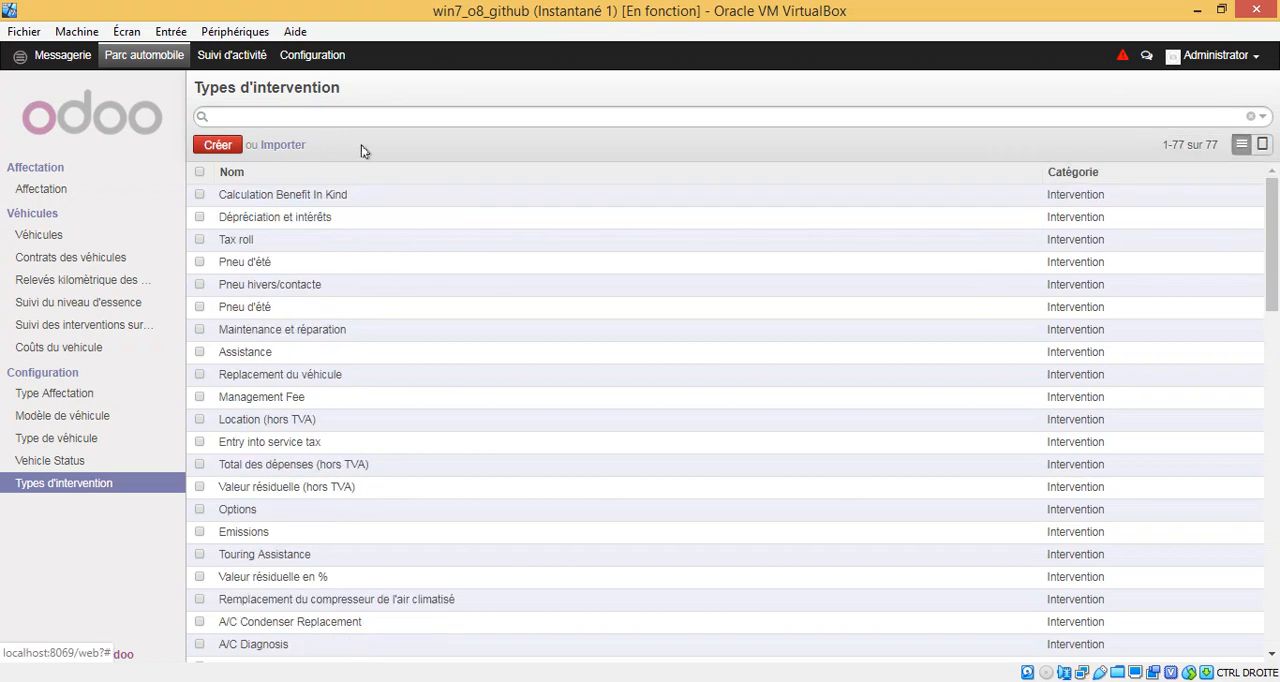
Step: Return to the list of vehicle contracts
{"action": "left_click", "coordinate": [130, 259]}
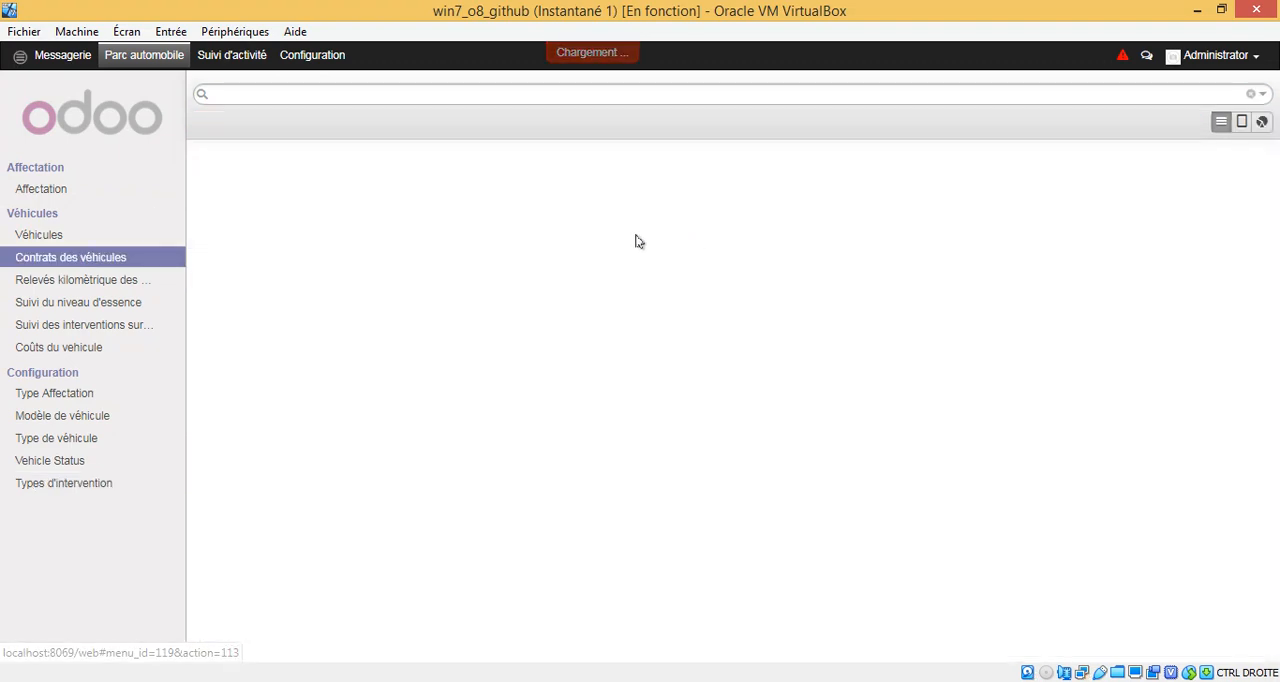